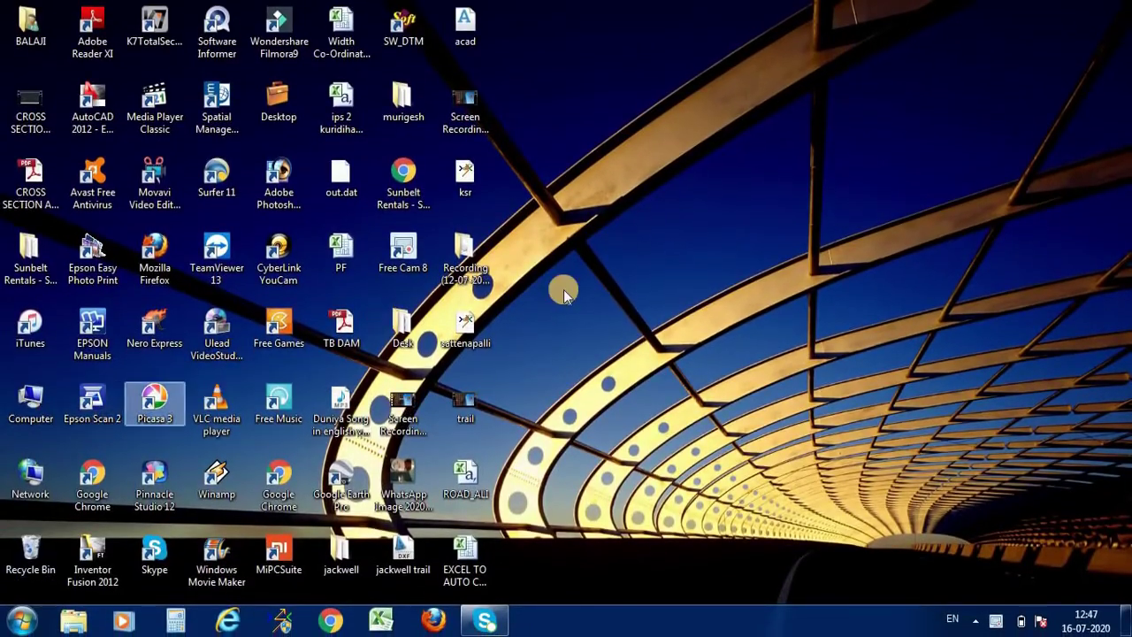
- Refresh the desktop several times and select the out.dat file
{"action": "right_click", "coordinate": [584, 235]}
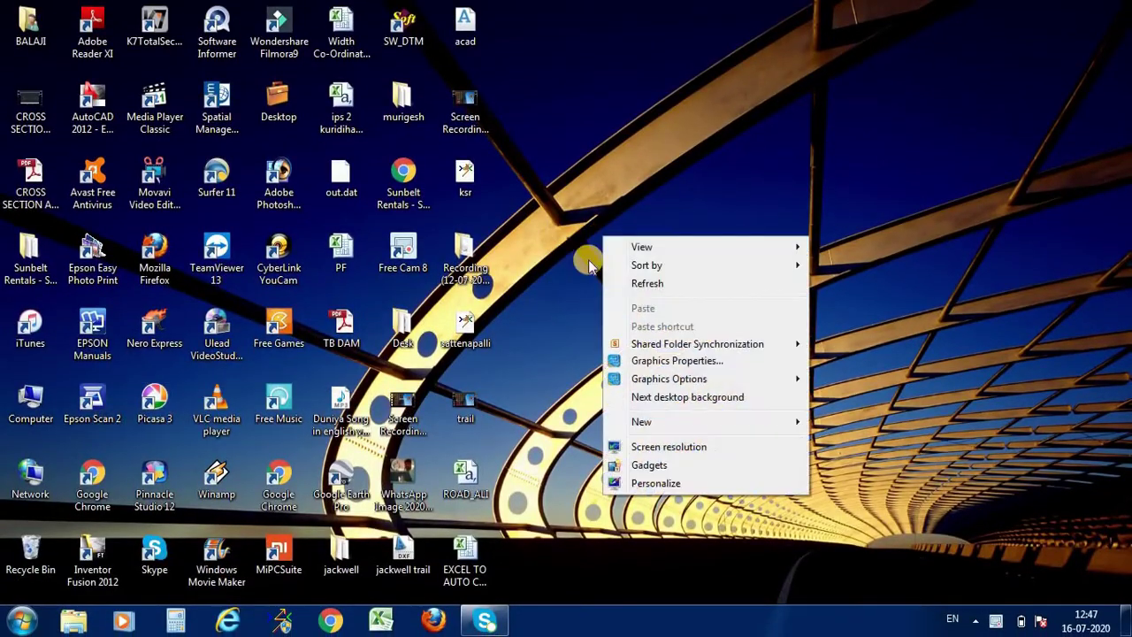
{"action": "left_click", "coordinate": [645, 281]}
{"action": "right_click", "coordinate": [644, 256]}
{"action": "left_click", "coordinate": [676, 297]}
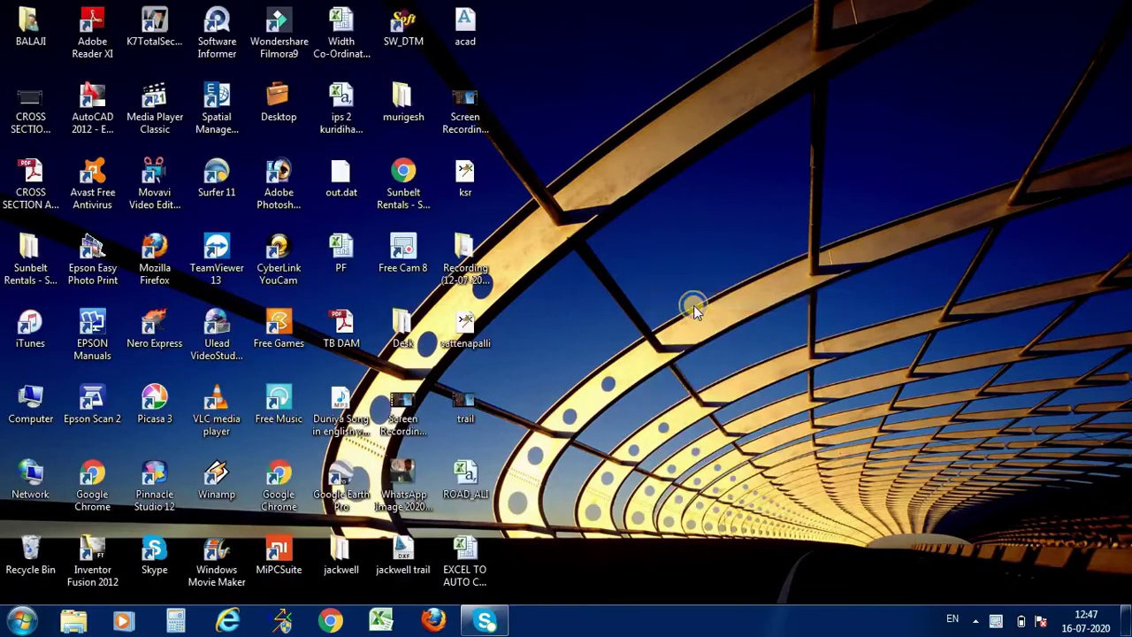
{"action": "right_click", "coordinate": [658, 250]}
{"action": "left_click", "coordinate": [699, 300]}
{"action": "right_click", "coordinate": [690, 276]}
{"action": "left_click", "coordinate": [721, 322]}
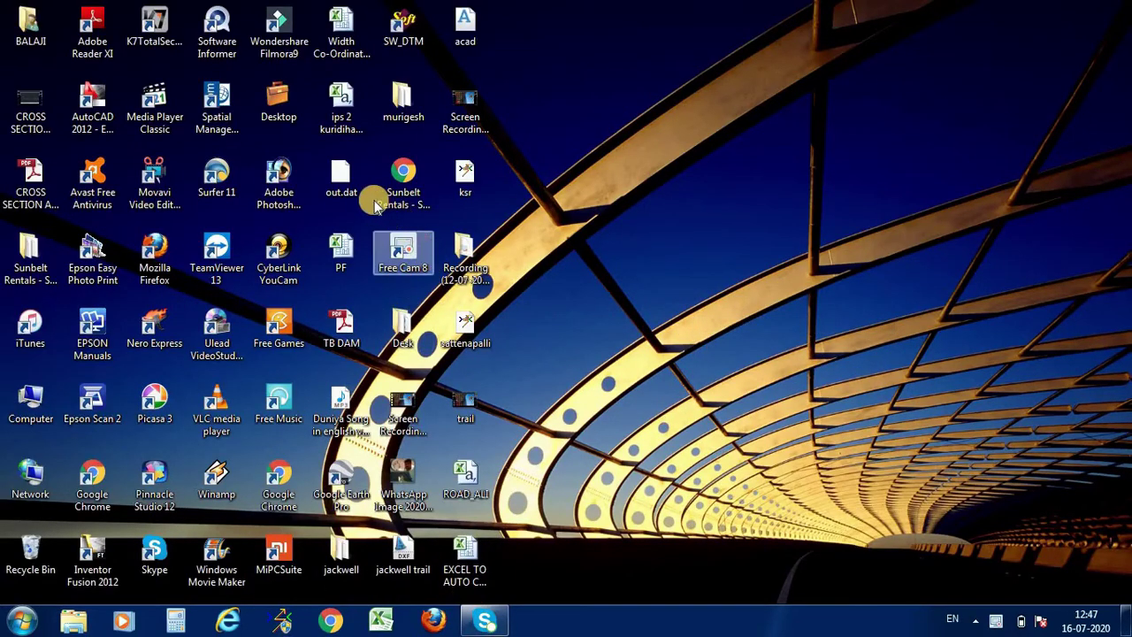
{"action": "left_click", "coordinate": [349, 181]}
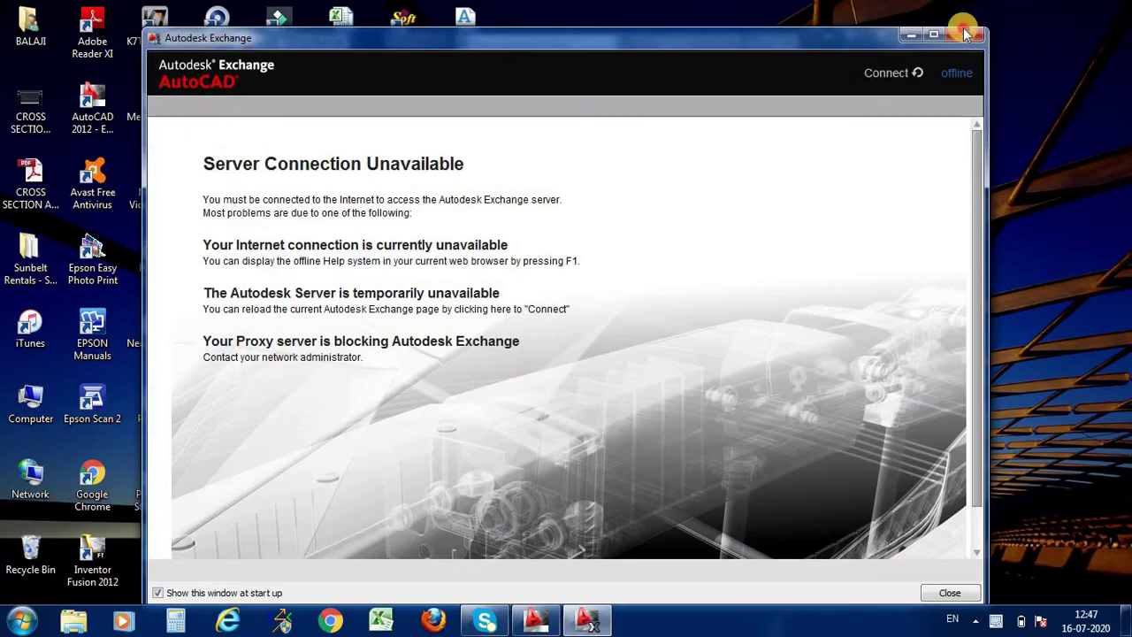
- Dismiss the Exchange notice, set AutoCAD aside, and launch SW_DTM from the desktop
{"action": "left_click", "coordinate": [963, 28]}
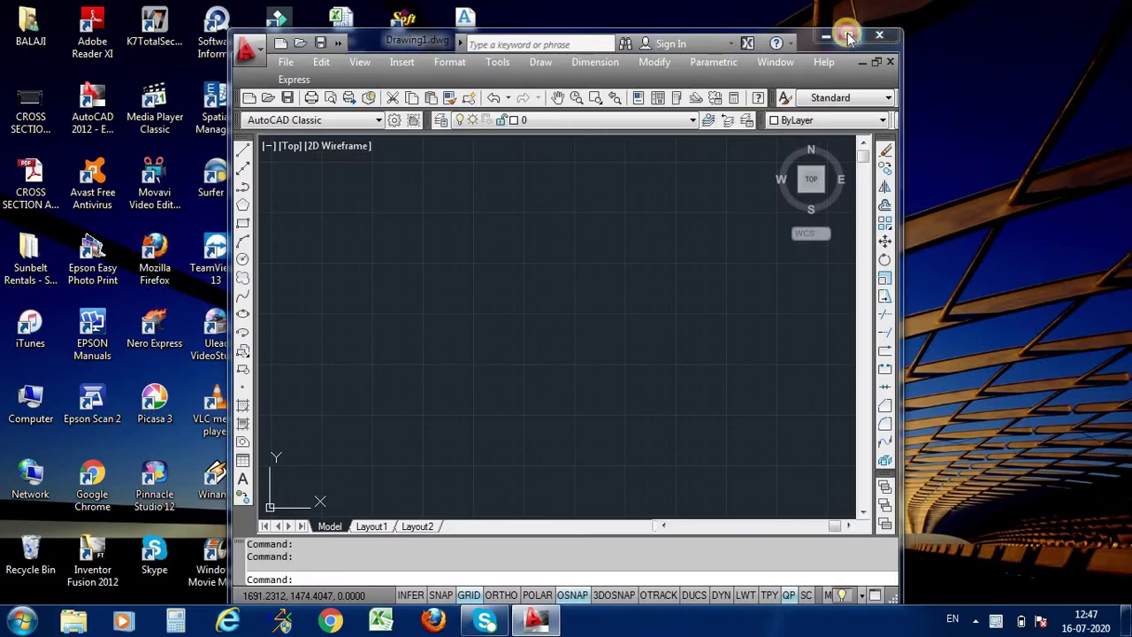
{"action": "left_click", "coordinate": [848, 37]}
{"action": "left_click", "coordinate": [1055, 9]}
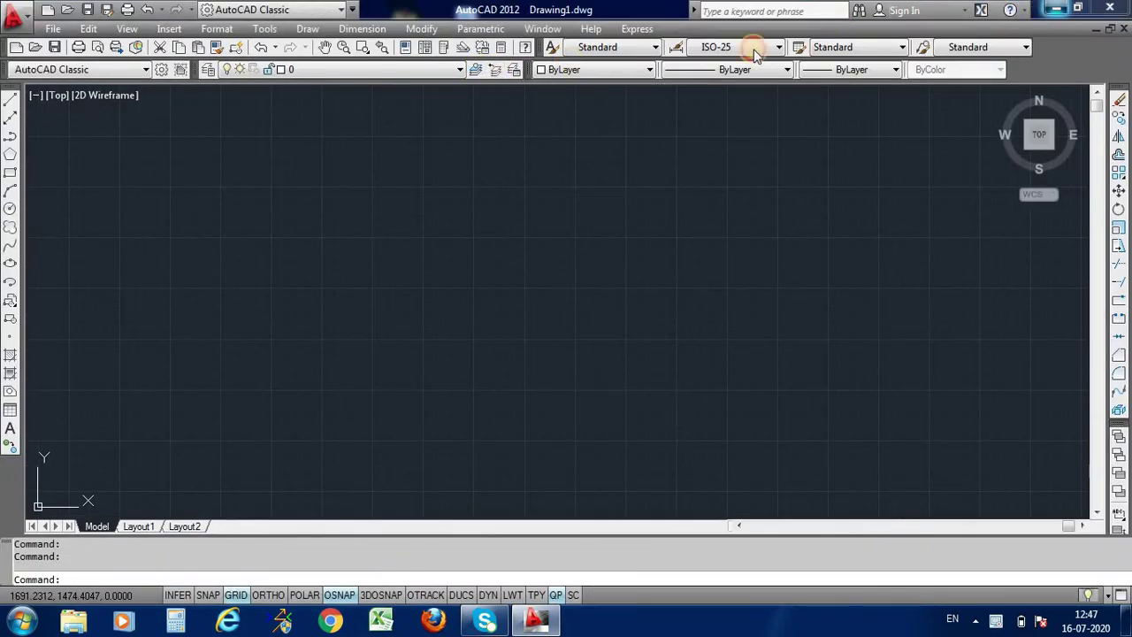
{"action": "double_click", "coordinate": [399, 27]}
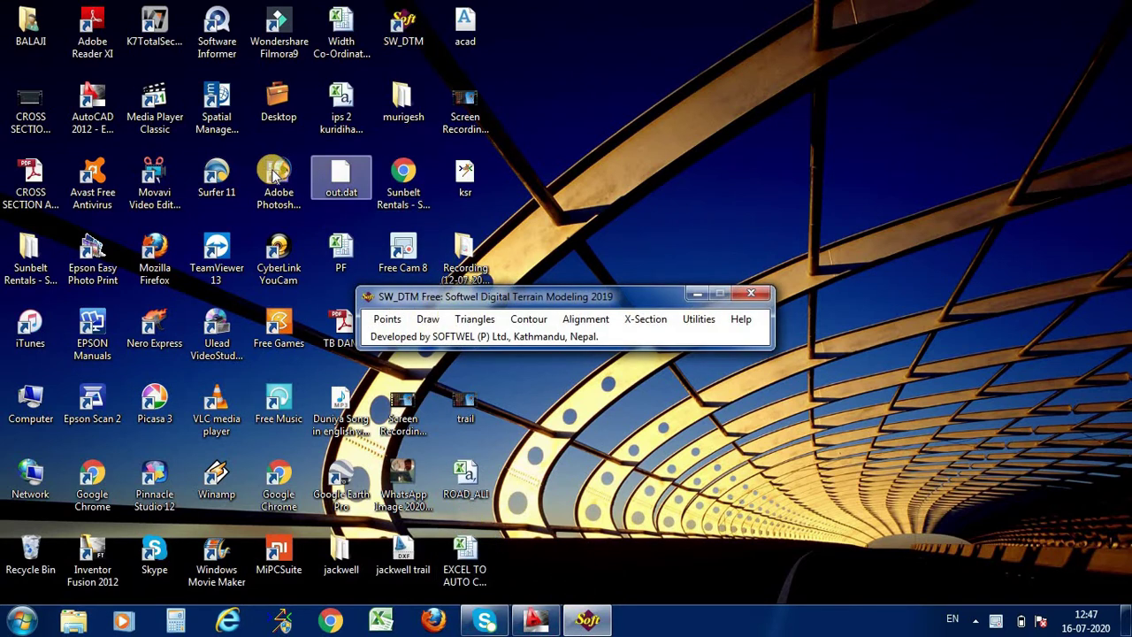
- Browse jackwell > jackwell levels > JACKWELL GL and open the GLS workbook in Excel
{"action": "double_click", "coordinate": [361, 550]}
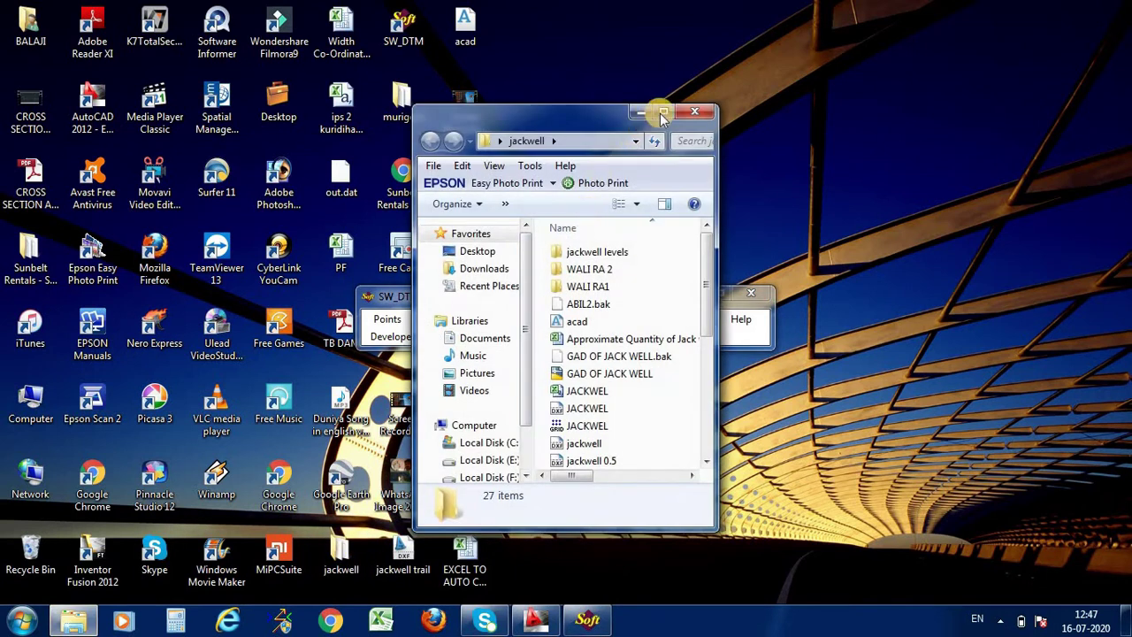
{"action": "left_click", "coordinate": [663, 112]}
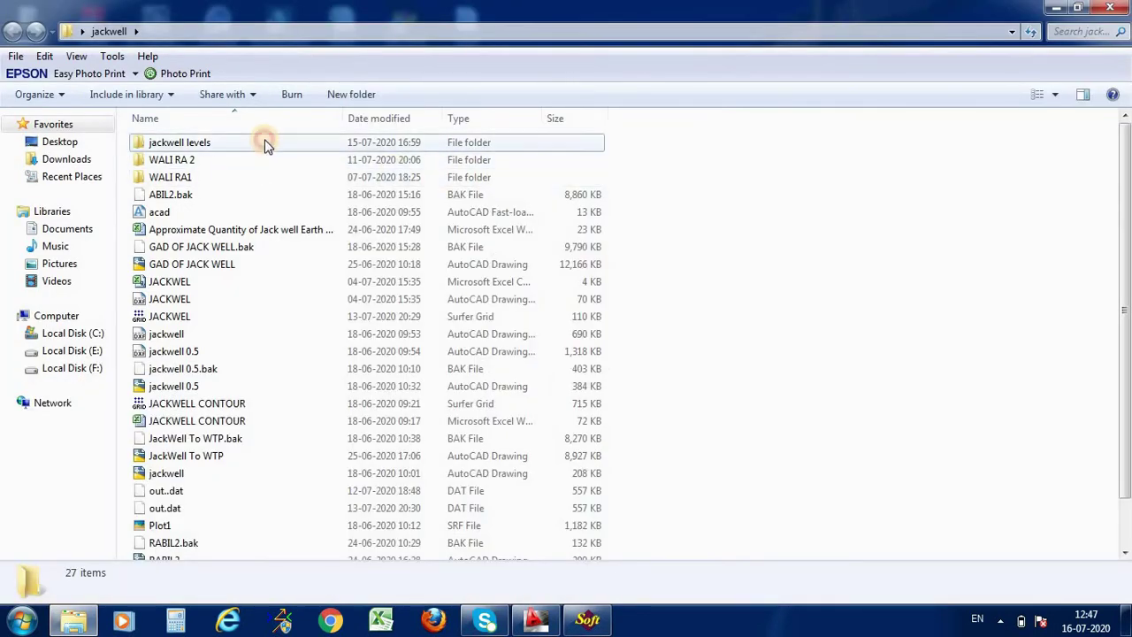
{"action": "double_click", "coordinate": [262, 144]}
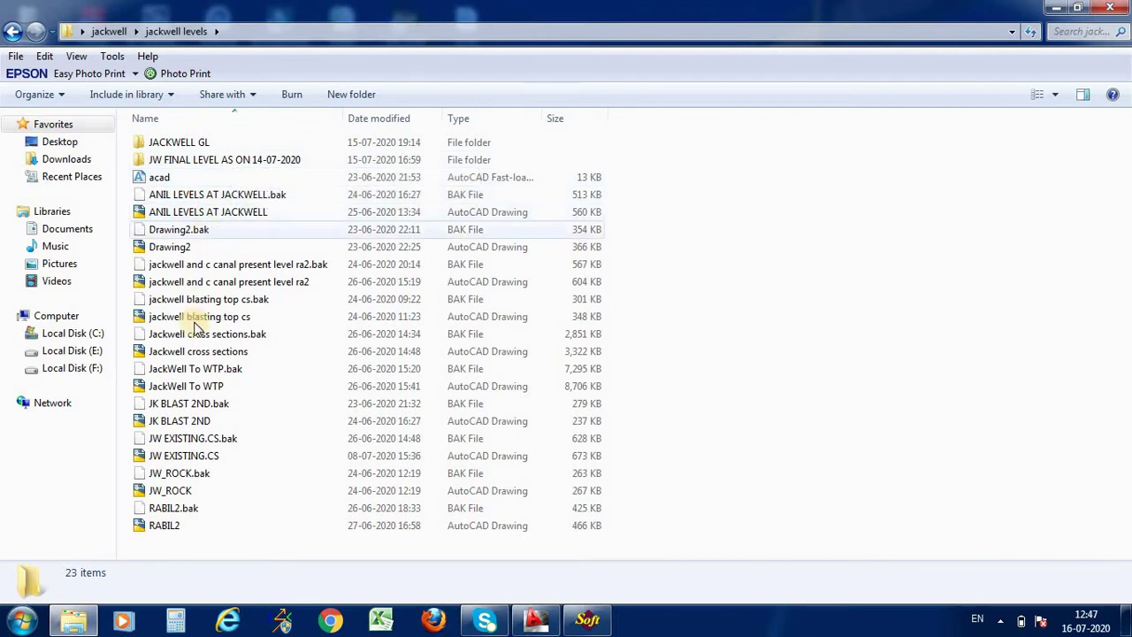
{"action": "double_click", "coordinate": [198, 150]}
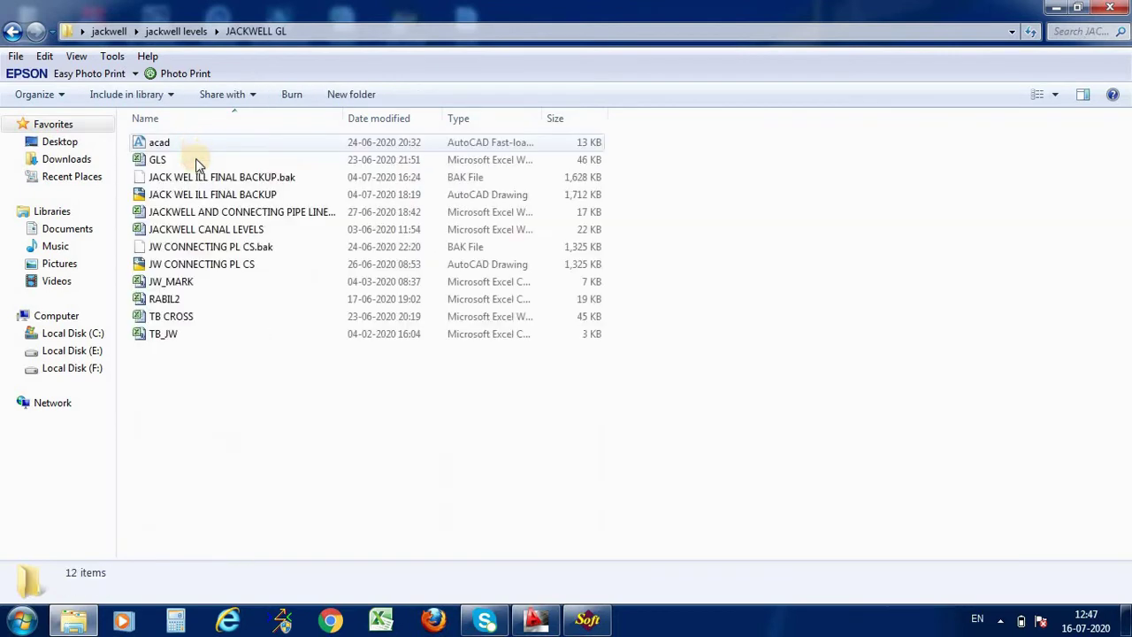
{"action": "double_click", "coordinate": [159, 159]}
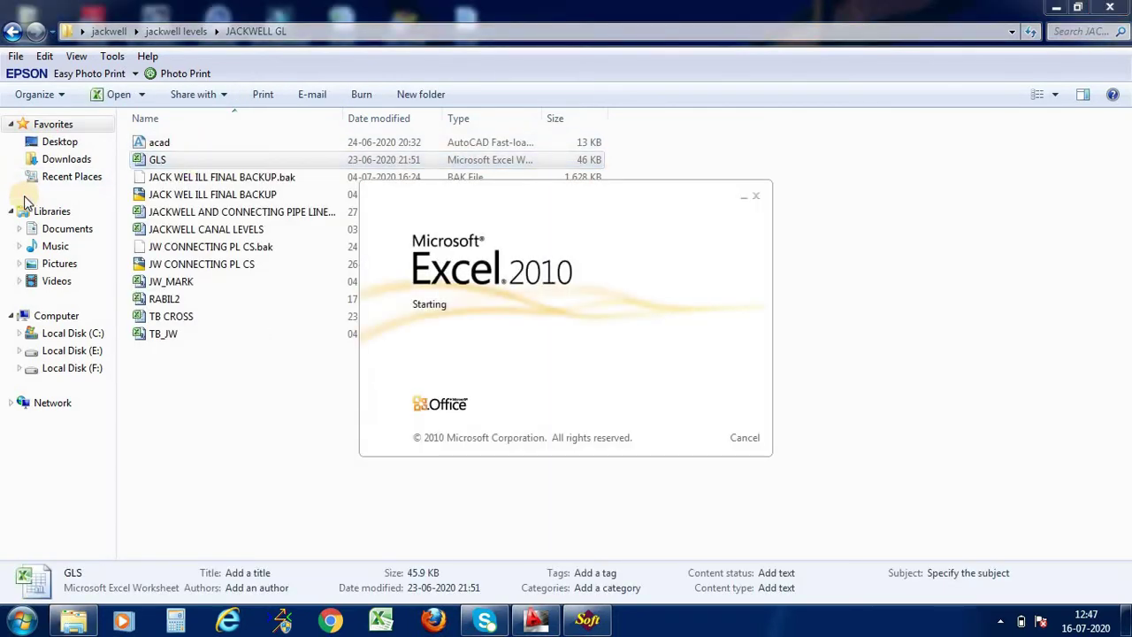
- Select the survey table A1:E805 in the GLS sheet, then return to SW_DTM
{"action": "left_click", "coordinate": [741, 82]}
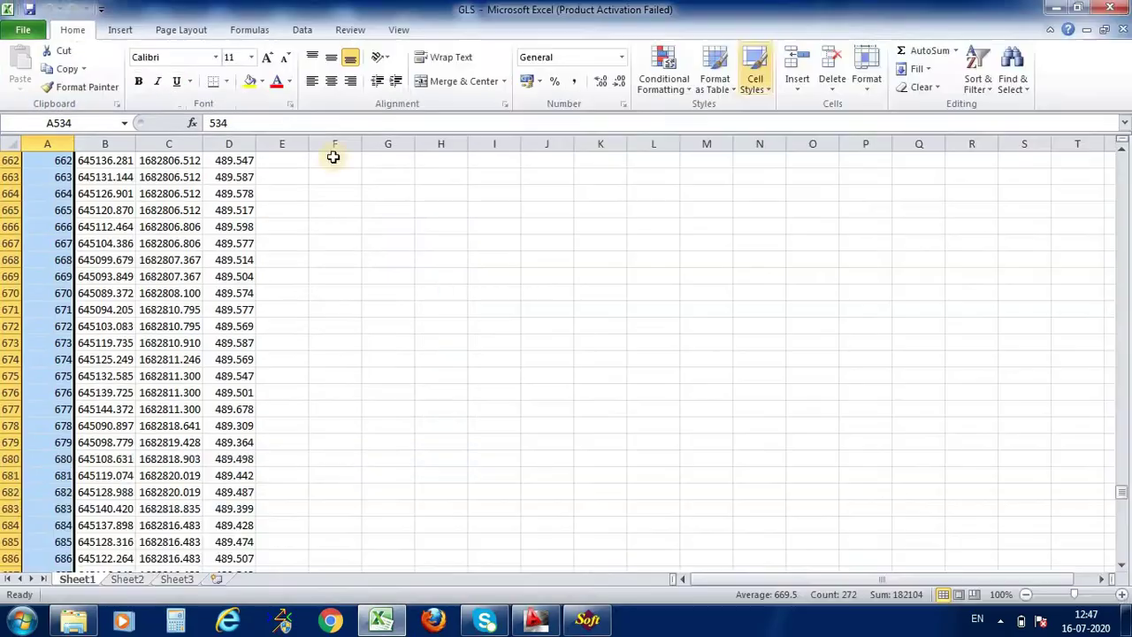
{"action": "left_click_drag", "start_coordinate": [47, 160], "coordinate": [291, 474]}
{"action": "left_click_drag", "start_coordinate": [270, 628], "coordinate": [263, 555]}
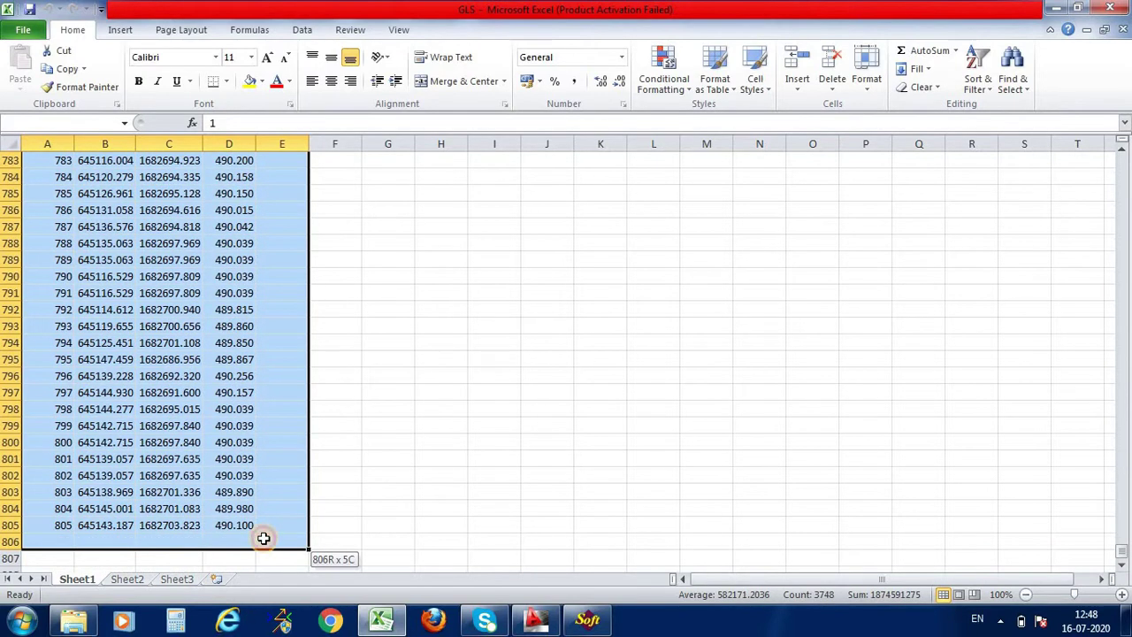
{"action": "left_click_drag", "start_coordinate": [262, 556], "coordinate": [262, 523]}
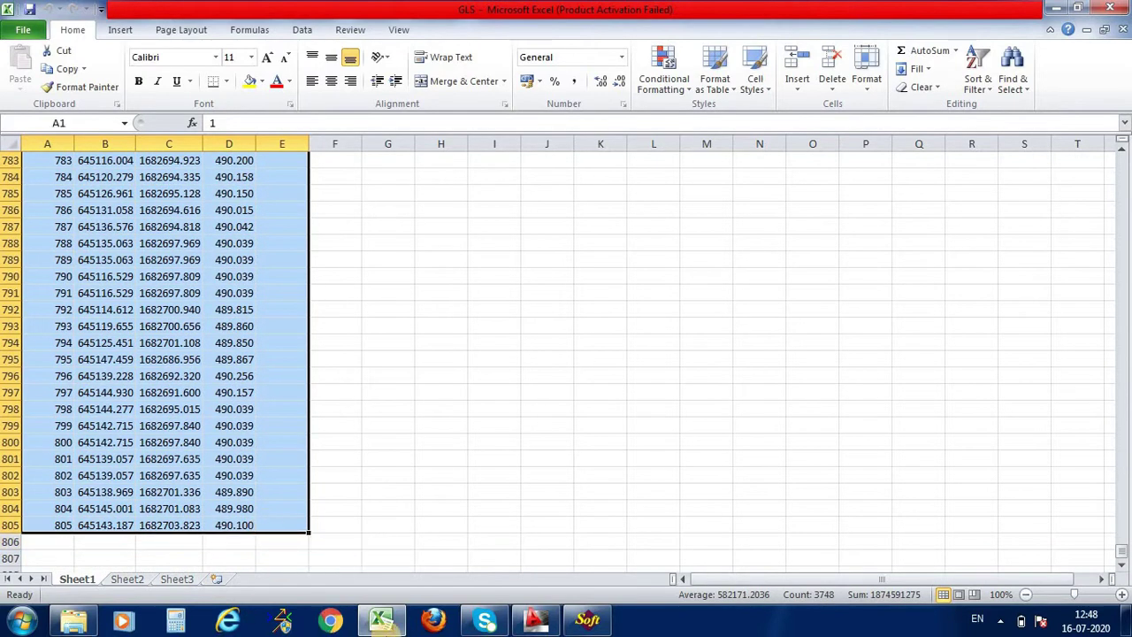
{"action": "left_click", "coordinate": [576, 623]}
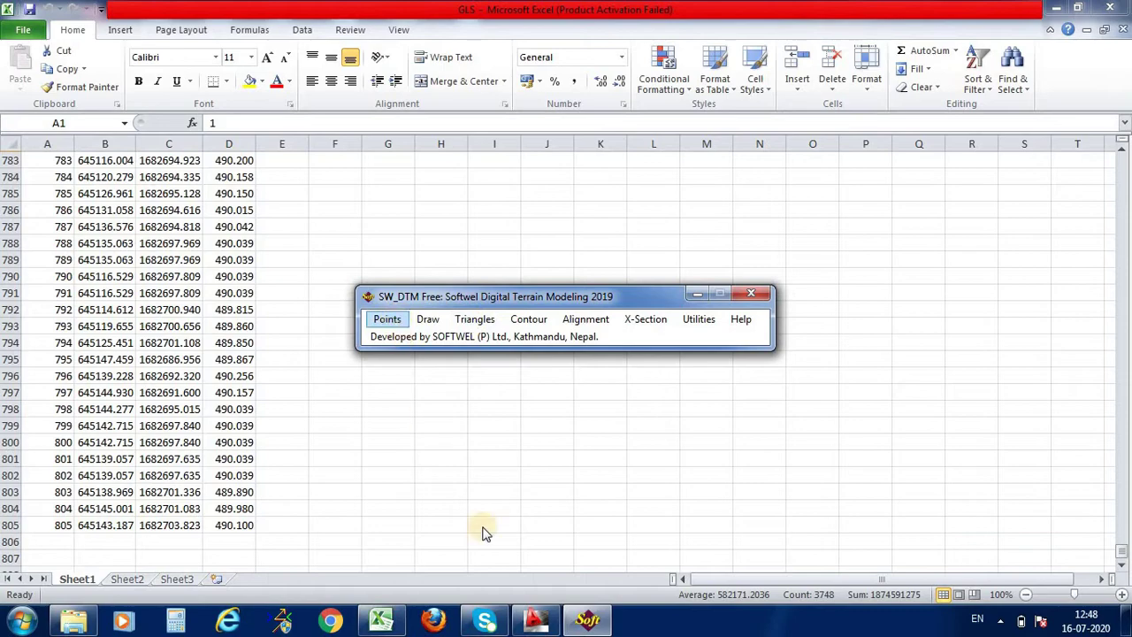
- Import the selected Excel points into Drawing1 with SW_DTM's Import Points From Excel at label scale 0.25
{"action": "left_click", "coordinate": [535, 620]}
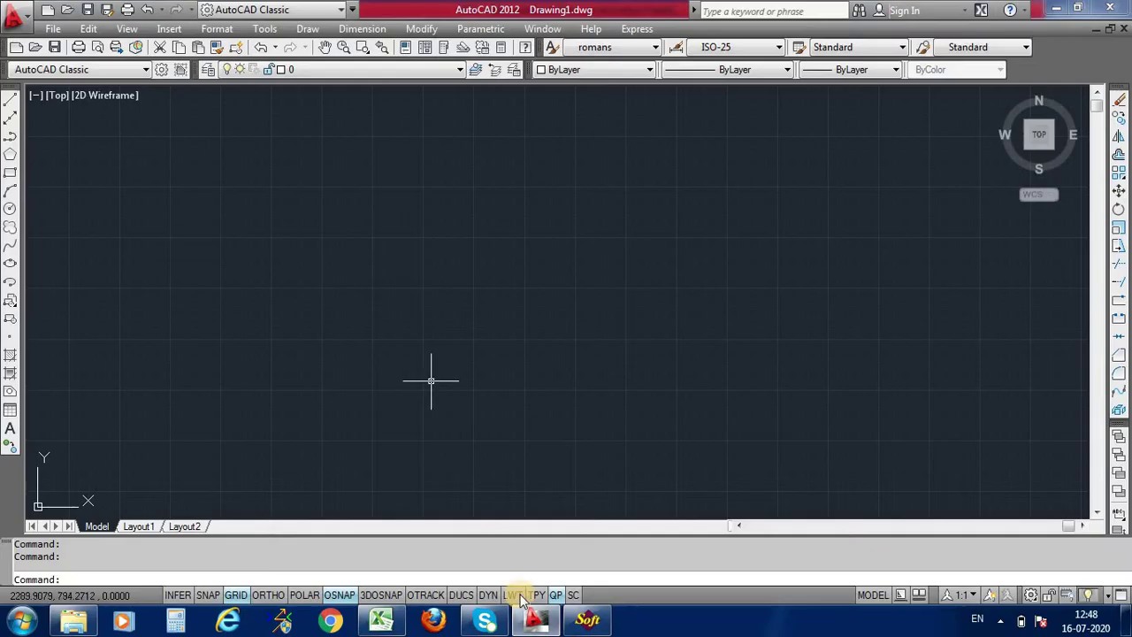
{"action": "left_click", "coordinate": [580, 624]}
{"action": "left_click", "coordinate": [389, 319]}
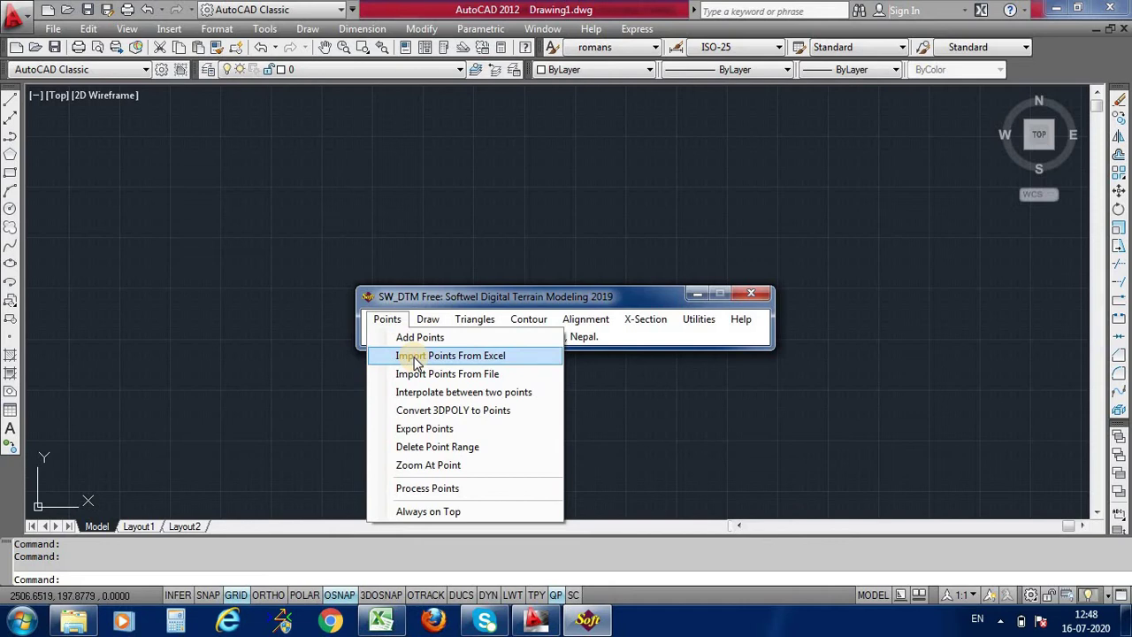
{"action": "left_click", "coordinate": [423, 358]}
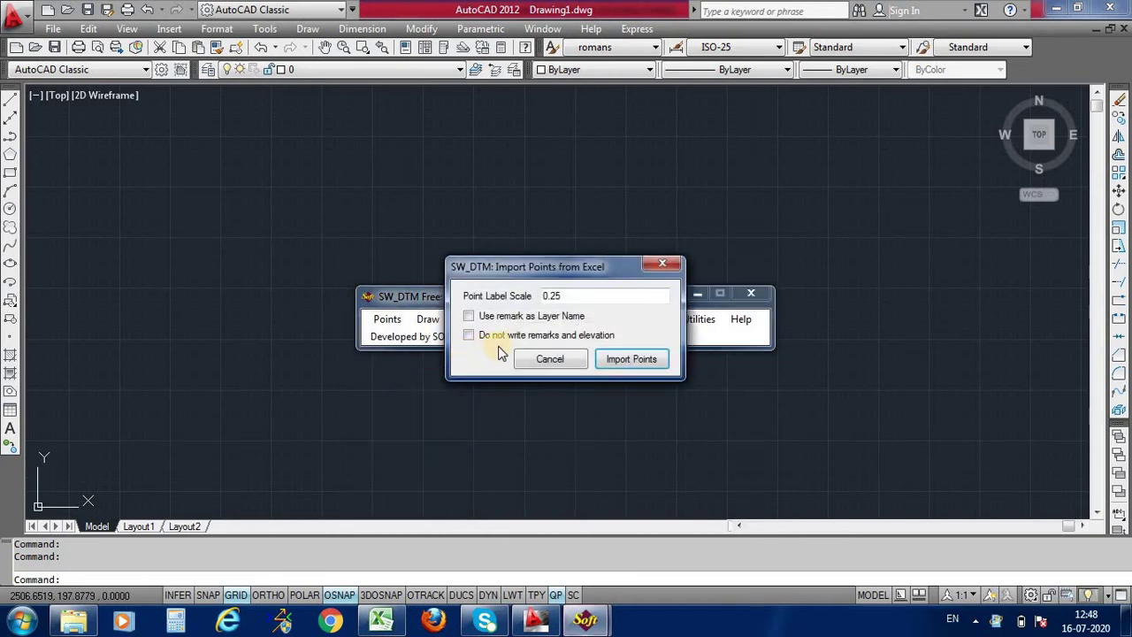
{"action": "left_click", "coordinate": [618, 357]}
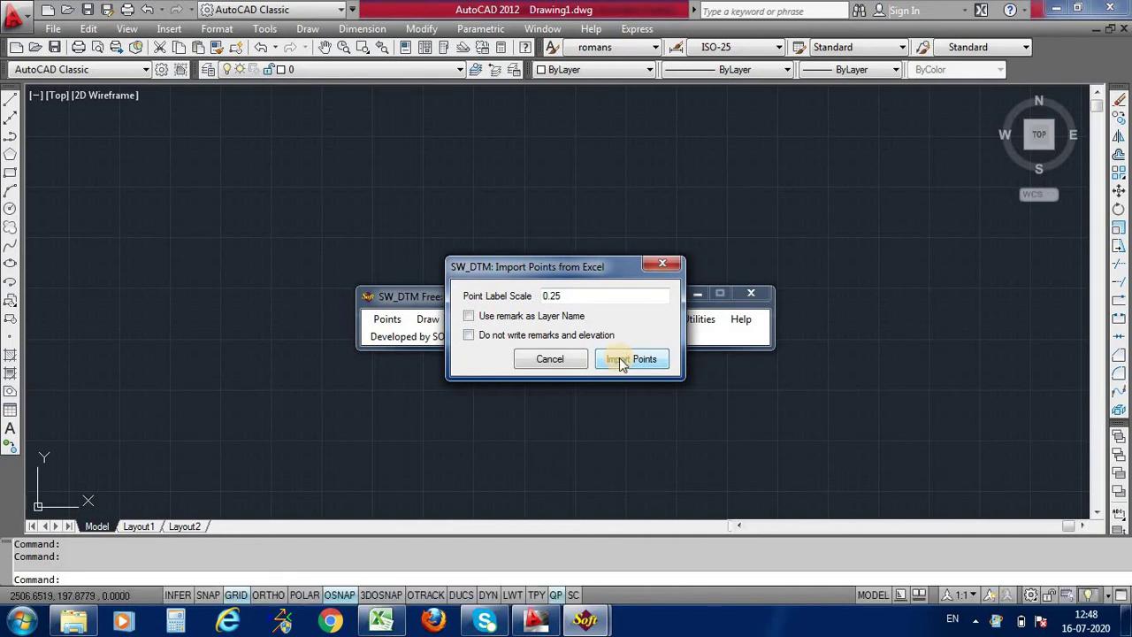
{"action": "left_click", "coordinate": [622, 361]}
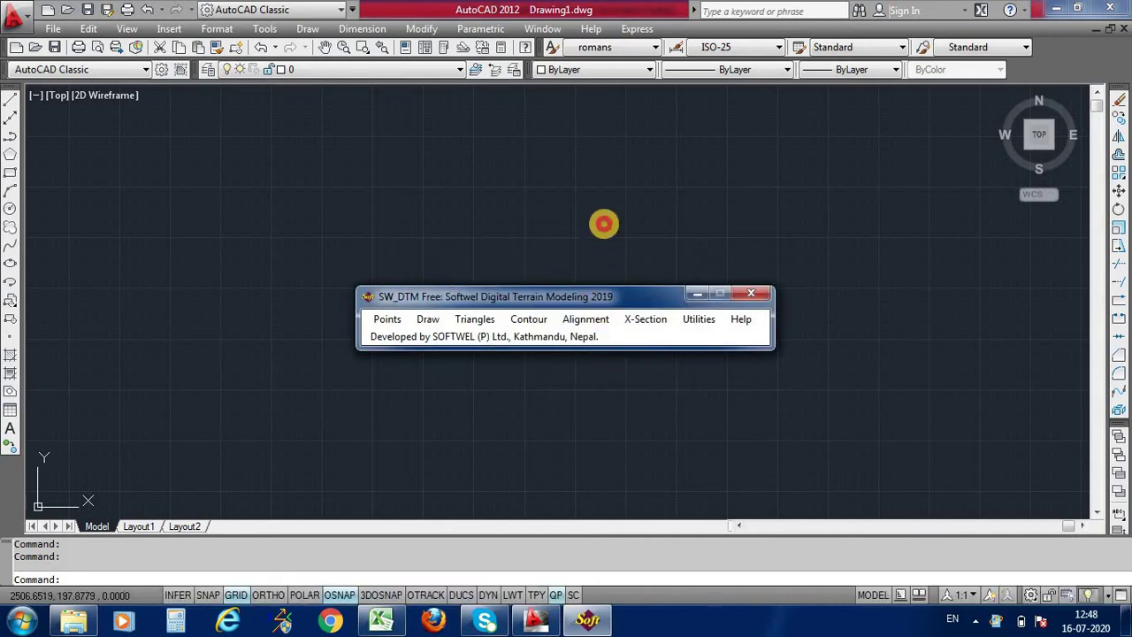
{"action": "left_click", "coordinate": [604, 223]}
{"action": "type", "text": "z"}
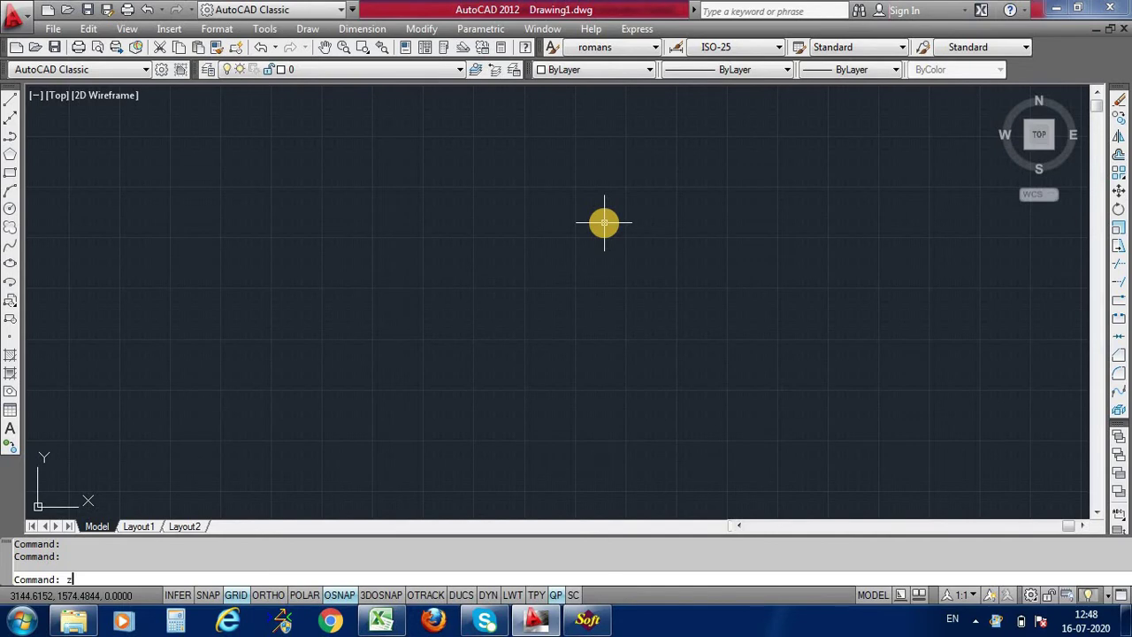
{"action": "key", "text": "Return"}
{"action": "type", "text": "e"}
{"action": "key", "text": "Return"}
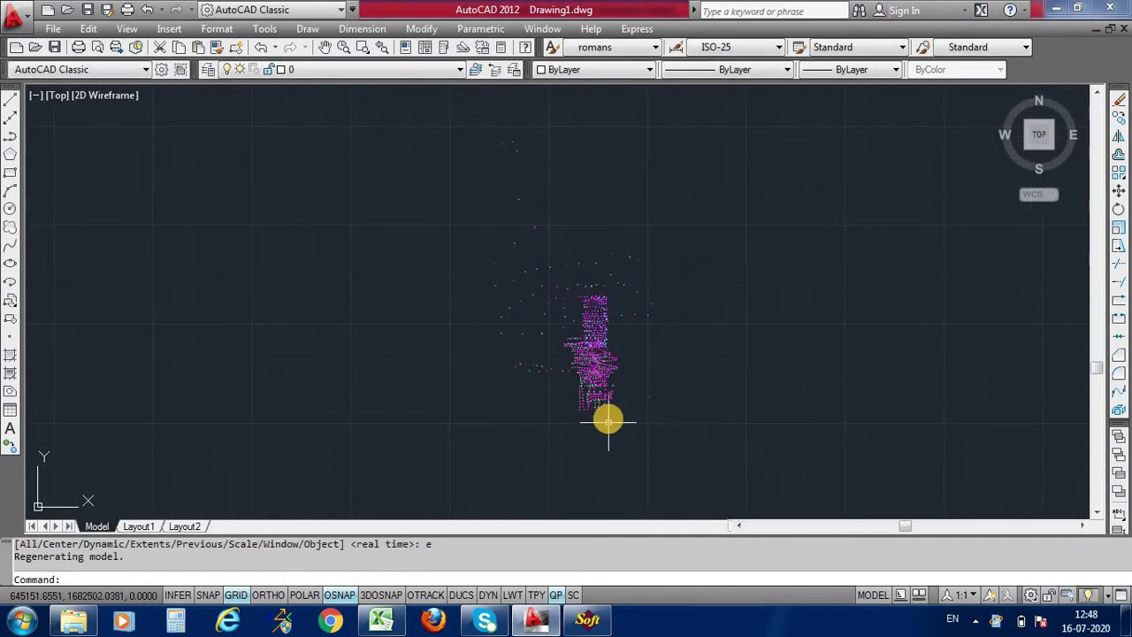
{"action": "scroll", "coordinate": [566, 498], "scroll_direction": "up", "scroll_amount": 3}
{"action": "scroll", "coordinate": [566, 360], "scroll_direction": "up", "scroll_amount": 3}
{"action": "scroll", "coordinate": [567, 360], "scroll_direction": "down", "scroll_amount": 5}
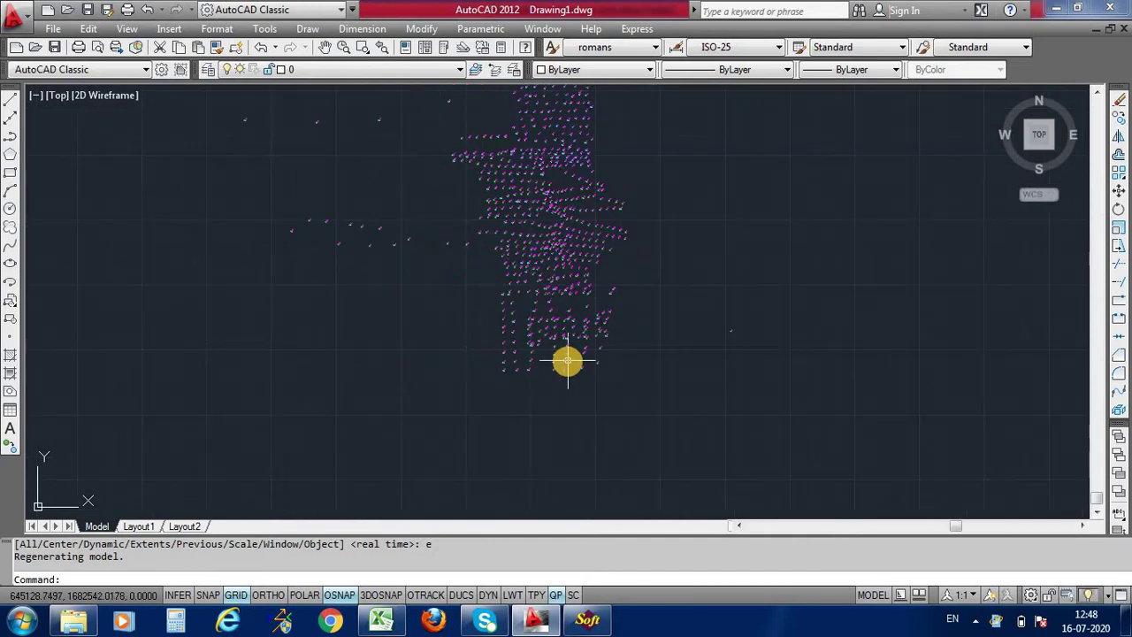
{"action": "scroll", "coordinate": [553, 200], "scroll_direction": "up", "scroll_amount": 3}
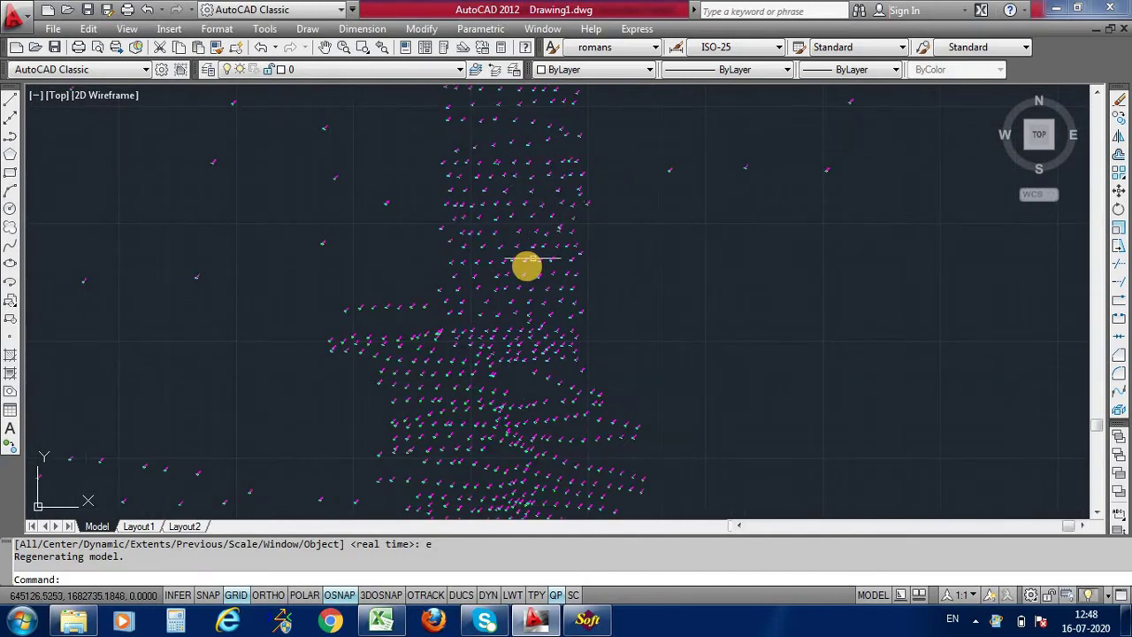
{"action": "scroll", "coordinate": [525, 263], "scroll_direction": "up", "scroll_amount": 4}
{"action": "scroll", "coordinate": [500, 238], "scroll_direction": "up", "scroll_amount": 4}
{"action": "scroll", "coordinate": [493, 230], "scroll_direction": "down", "scroll_amount": 3}
{"action": "scroll", "coordinate": [492, 227], "scroll_direction": "down", "scroll_amount": 2}
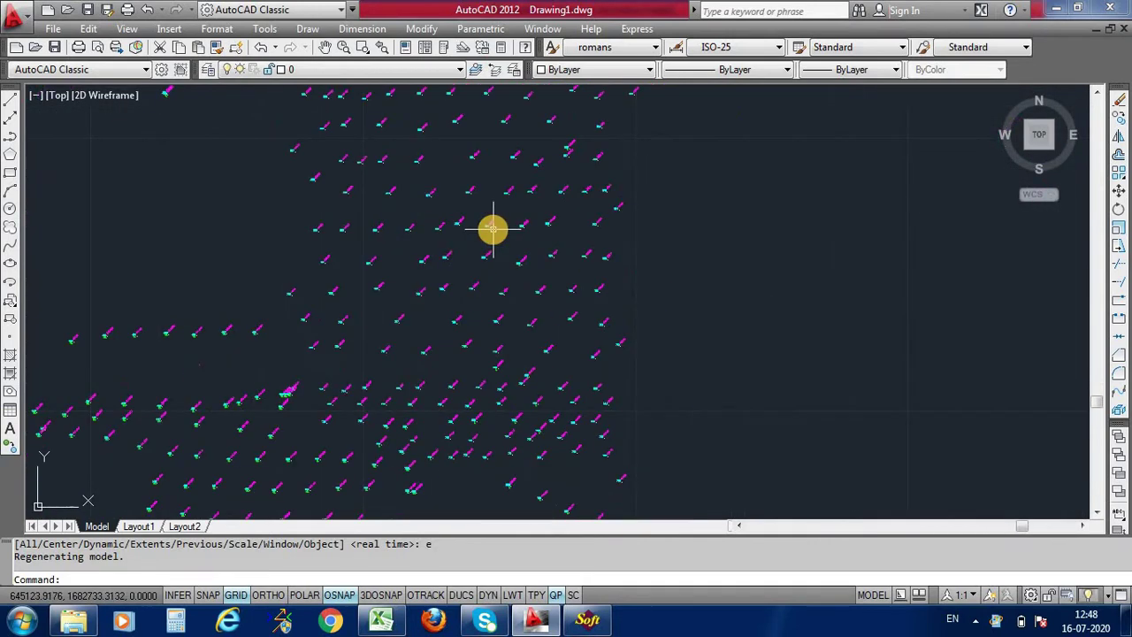
{"action": "scroll", "coordinate": [489, 231], "scroll_direction": "down", "scroll_amount": 2}
{"action": "scroll", "coordinate": [475, 430], "scroll_direction": "down", "scroll_amount": 2}
{"action": "scroll", "coordinate": [457, 434], "scroll_direction": "up", "scroll_amount": 4}
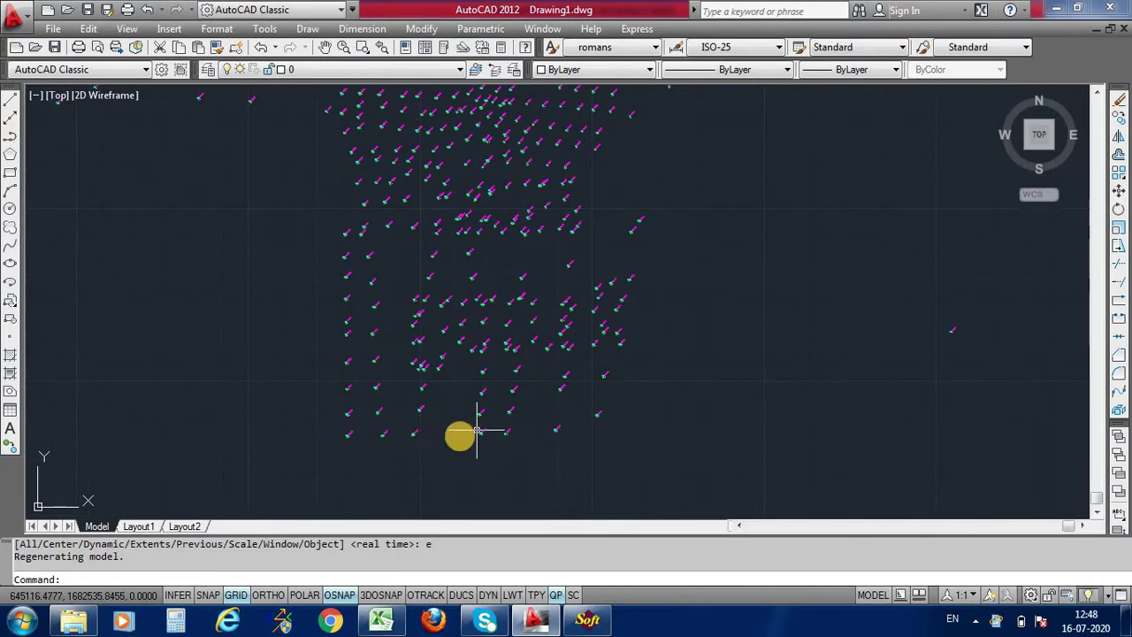
{"action": "scroll", "coordinate": [345, 444], "scroll_direction": "up", "scroll_amount": 2}
{"action": "scroll", "coordinate": [306, 419], "scroll_direction": "up", "scroll_amount": 2}
{"action": "scroll", "coordinate": [306, 419], "scroll_direction": "down", "scroll_amount": 4}
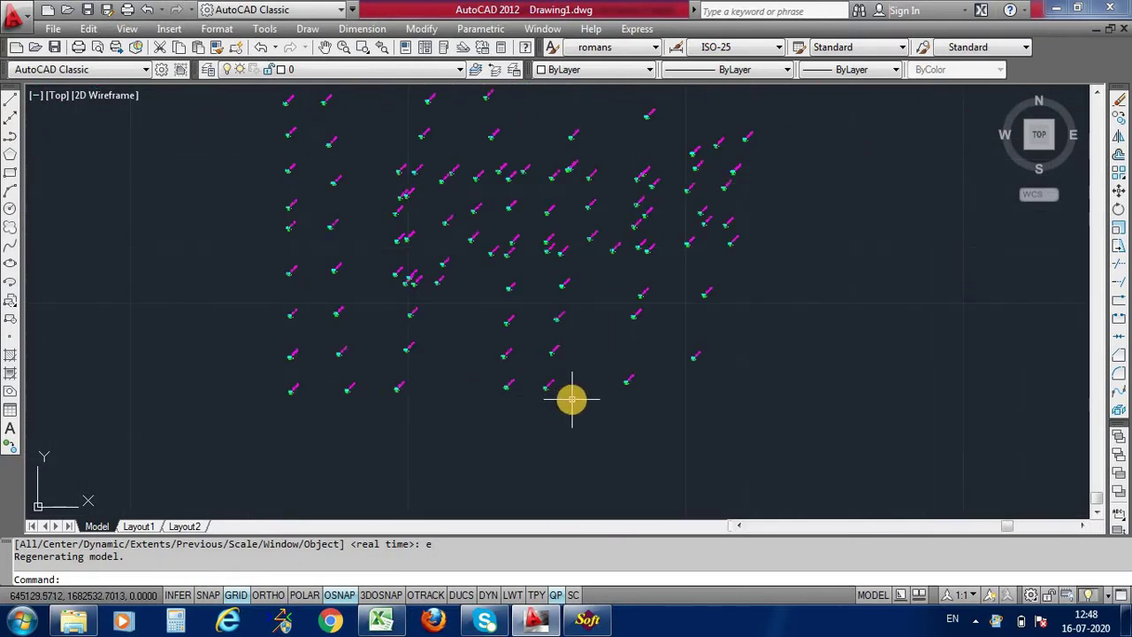
{"action": "scroll", "coordinate": [472, 392], "scroll_direction": "down", "scroll_amount": 2}
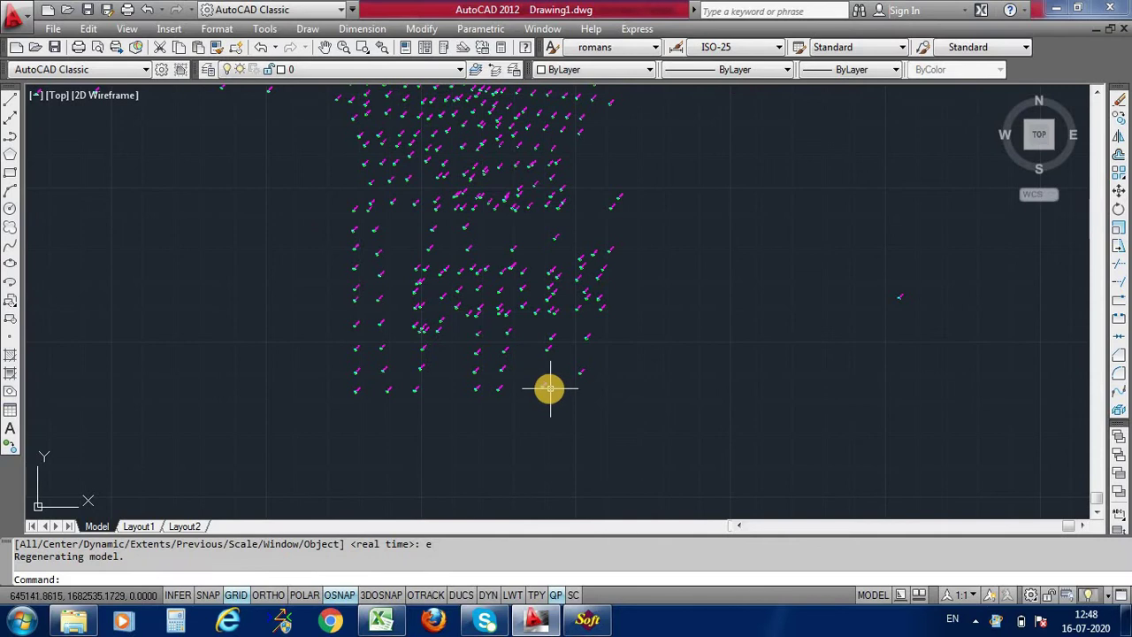
{"action": "scroll", "coordinate": [549, 387], "scroll_direction": "up", "scroll_amount": 3}
{"action": "scroll", "coordinate": [542, 387], "scroll_direction": "down", "scroll_amount": 3}
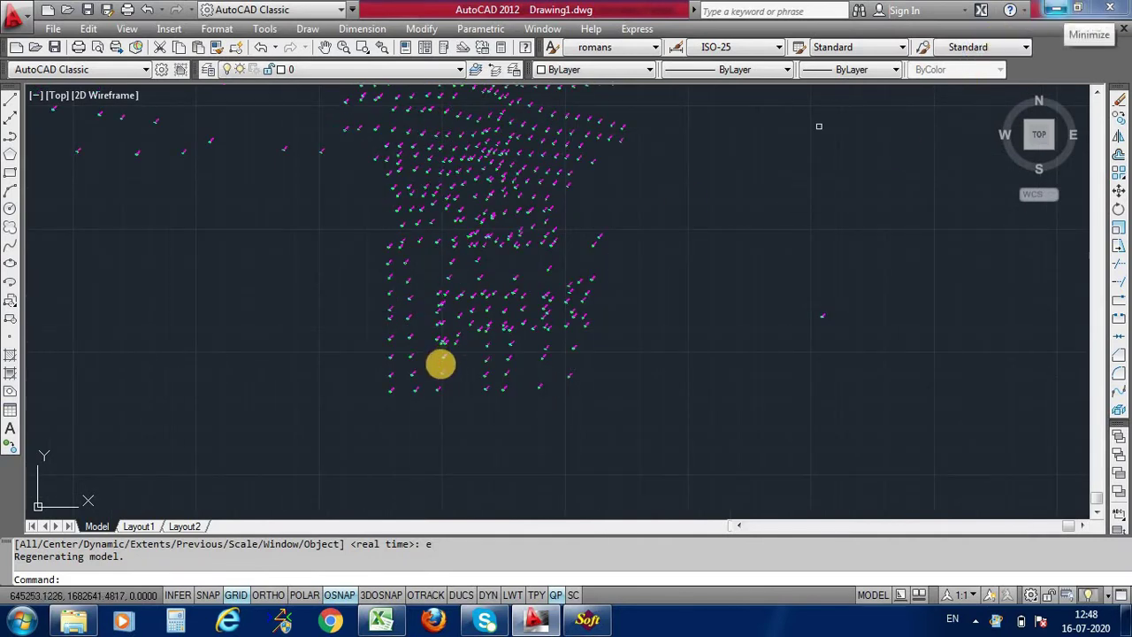
{"action": "scroll", "coordinate": [440, 381], "scroll_direction": "down", "scroll_amount": 3}
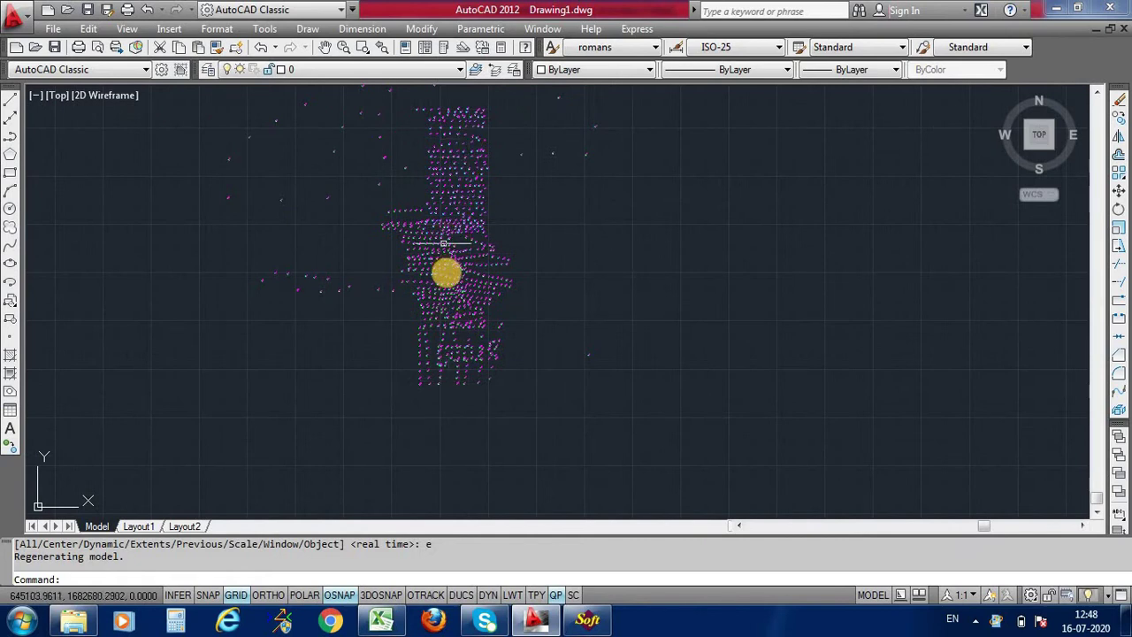
- Hide Excel, restore Drawing1 to inspect the centre line among the points, and bring SW_DTM forward
{"action": "left_click", "coordinate": [1059, 16]}
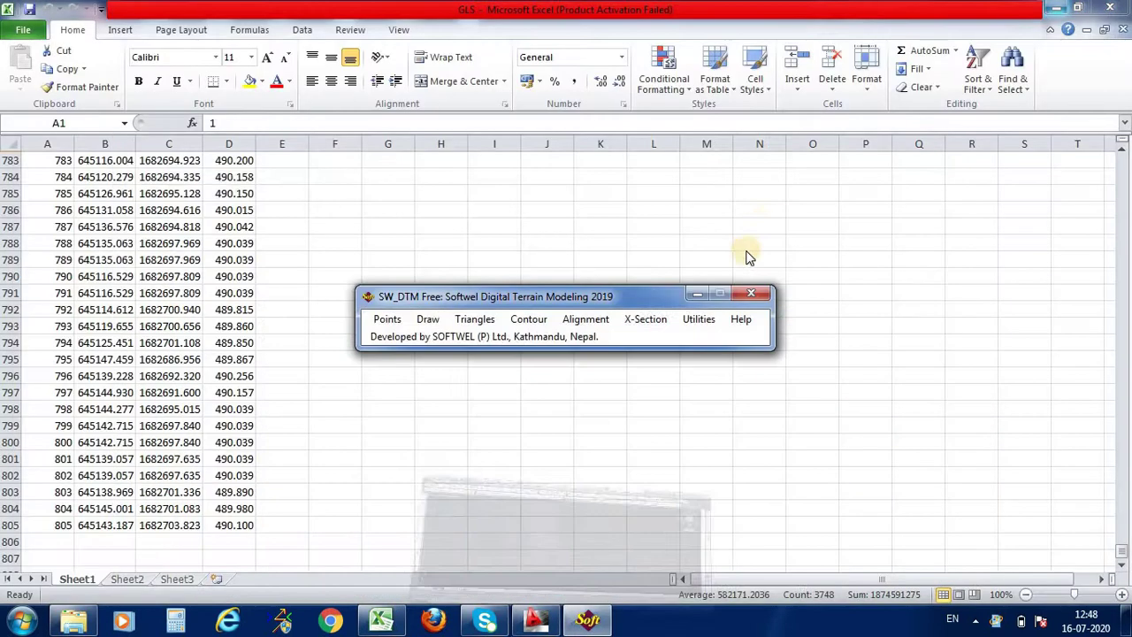
{"action": "left_click", "coordinate": [1058, 11]}
{"action": "left_click", "coordinate": [534, 619]}
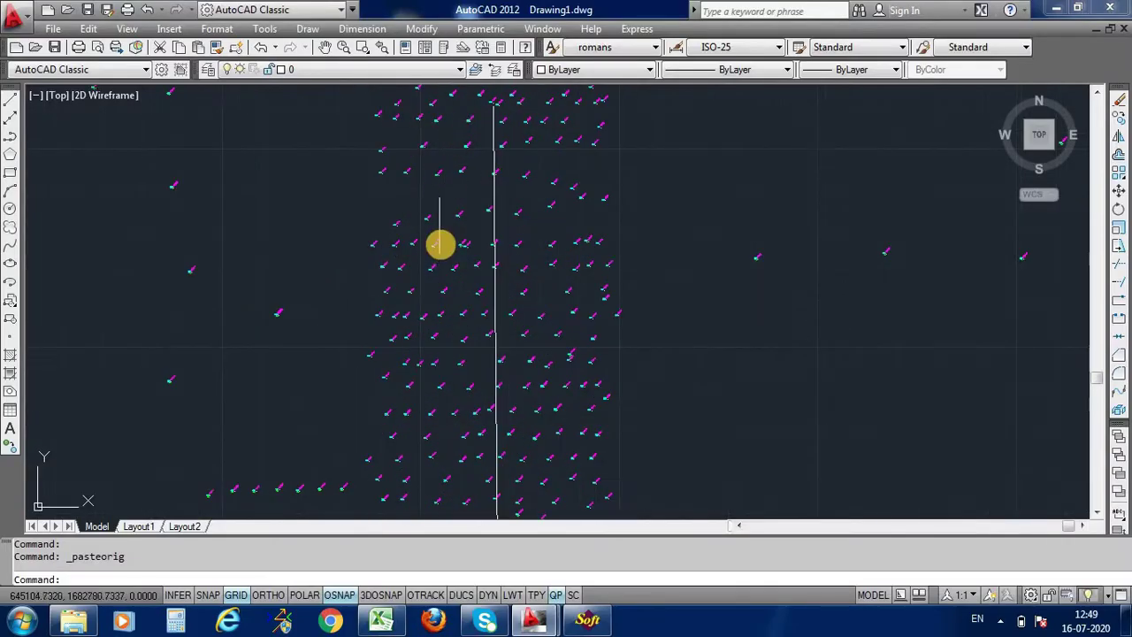
{"action": "scroll", "coordinate": [439, 244], "scroll_direction": "down", "scroll_amount": 3}
{"action": "scroll", "coordinate": [460, 140], "scroll_direction": "up", "scroll_amount": 4}
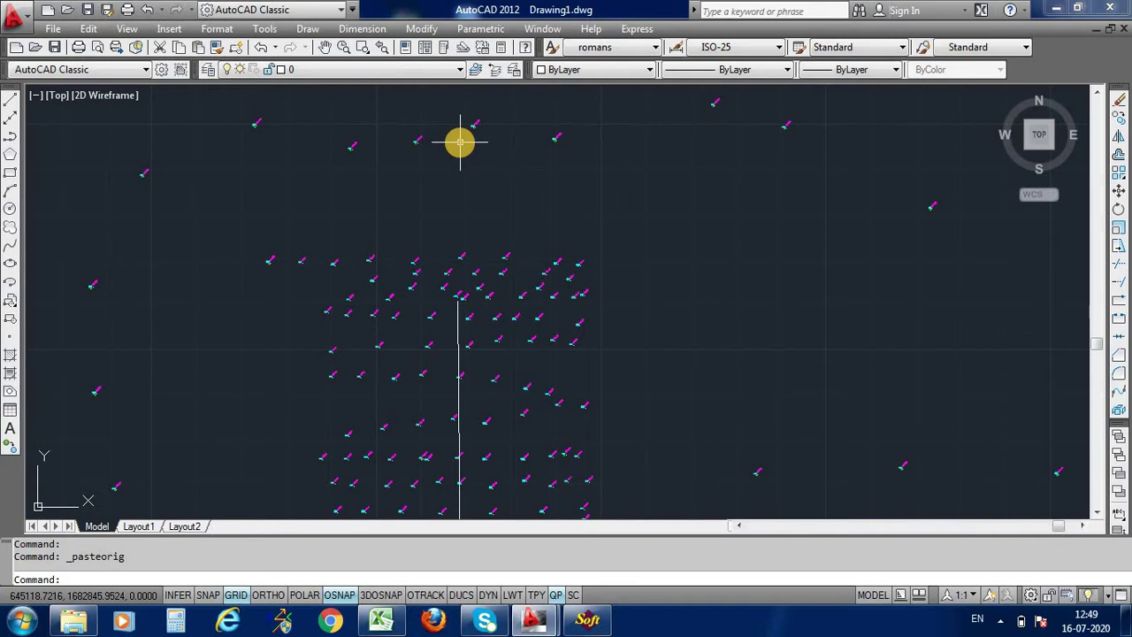
{"action": "scroll", "coordinate": [449, 164], "scroll_direction": "down", "scroll_amount": 2}
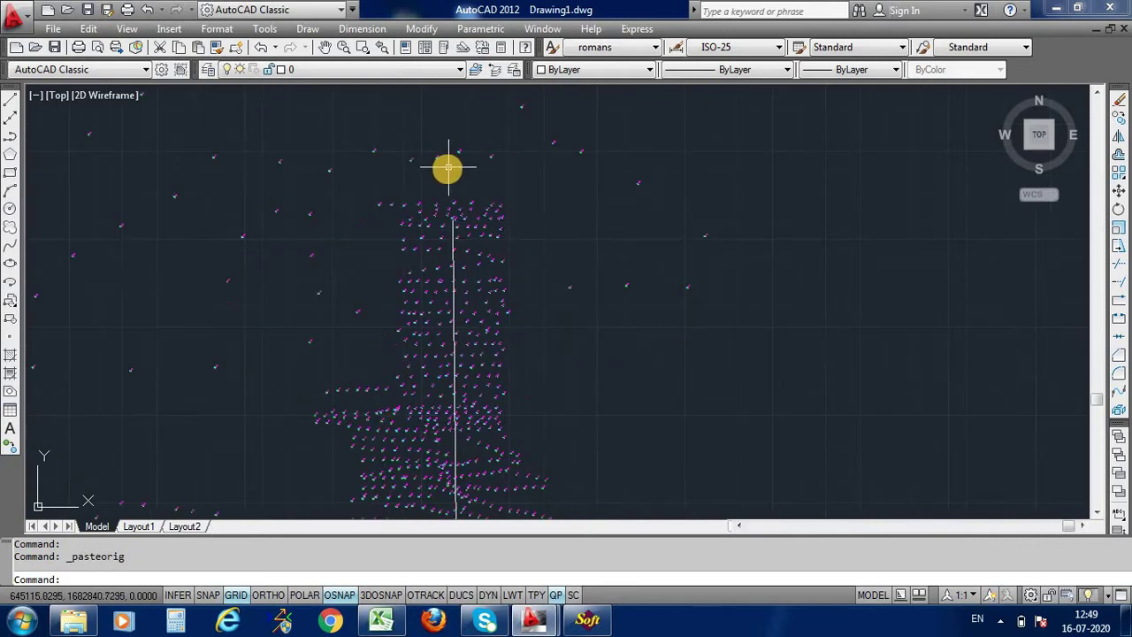
{"action": "scroll", "coordinate": [447, 298], "scroll_direction": "down", "scroll_amount": 2}
{"action": "scroll", "coordinate": [460, 395], "scroll_direction": "up", "scroll_amount": 2}
{"action": "scroll", "coordinate": [460, 396], "scroll_direction": "up", "scroll_amount": 1}
{"action": "scroll", "coordinate": [434, 381], "scroll_direction": "up", "scroll_amount": 2}
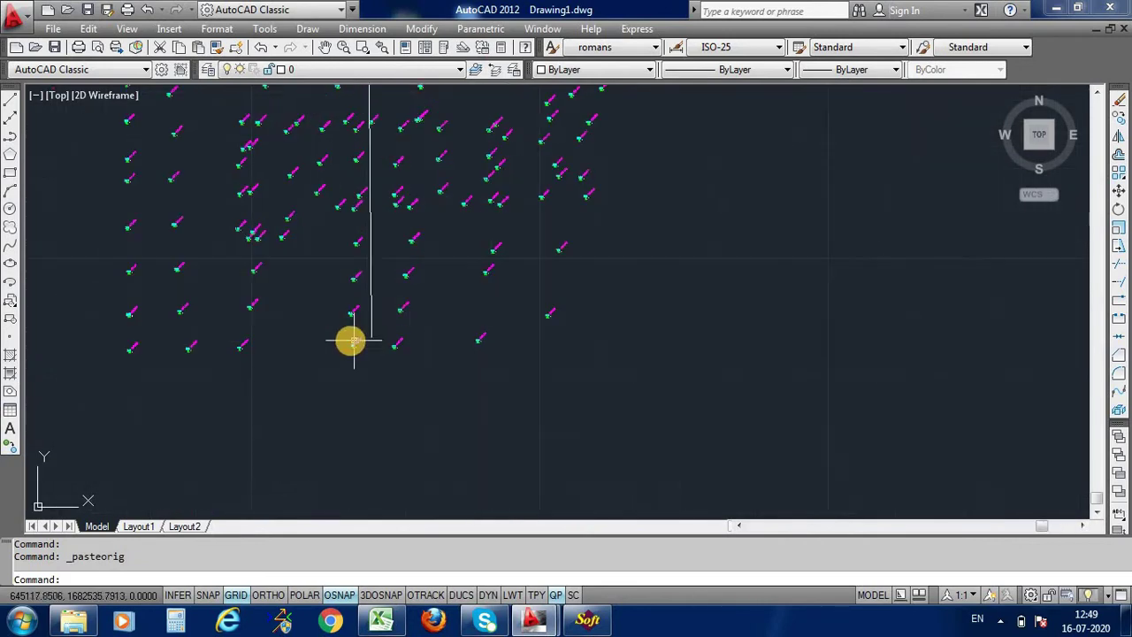
{"action": "scroll", "coordinate": [371, 358], "scroll_direction": "up", "scroll_amount": 2}
{"action": "scroll", "coordinate": [395, 378], "scroll_direction": "down", "scroll_amount": 2}
{"action": "scroll", "coordinate": [392, 377], "scroll_direction": "down", "scroll_amount": 2}
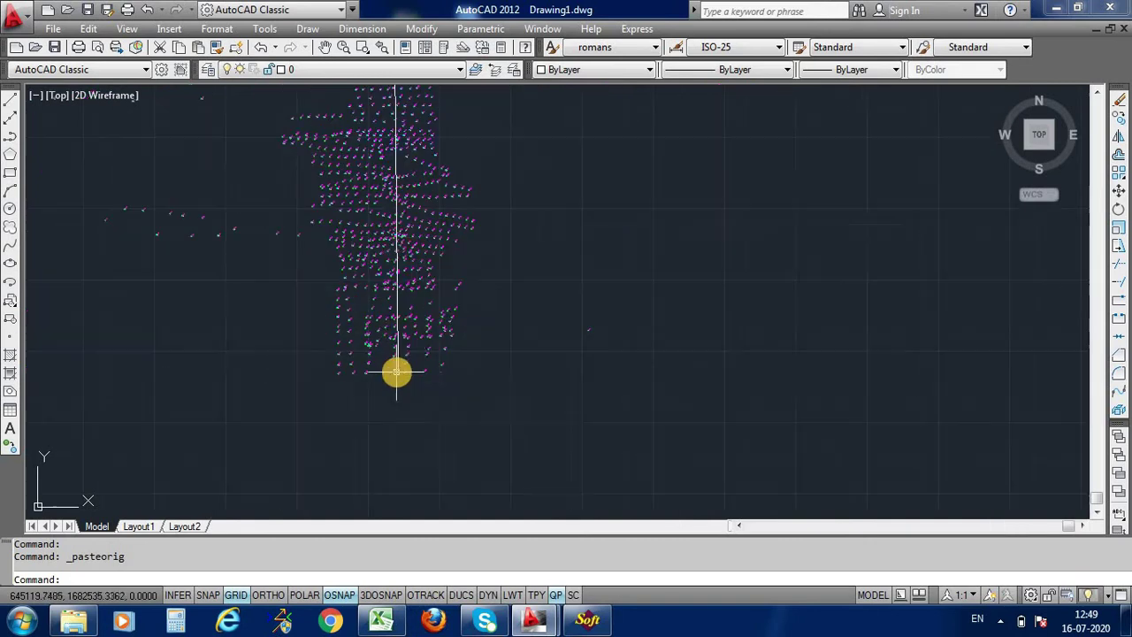
{"action": "scroll", "coordinate": [392, 189], "scroll_direction": "up", "scroll_amount": 2}
{"action": "scroll", "coordinate": [396, 169], "scroll_direction": "up", "scroll_amount": 2}
{"action": "scroll", "coordinate": [395, 170], "scroll_direction": "down", "scroll_amount": 3}
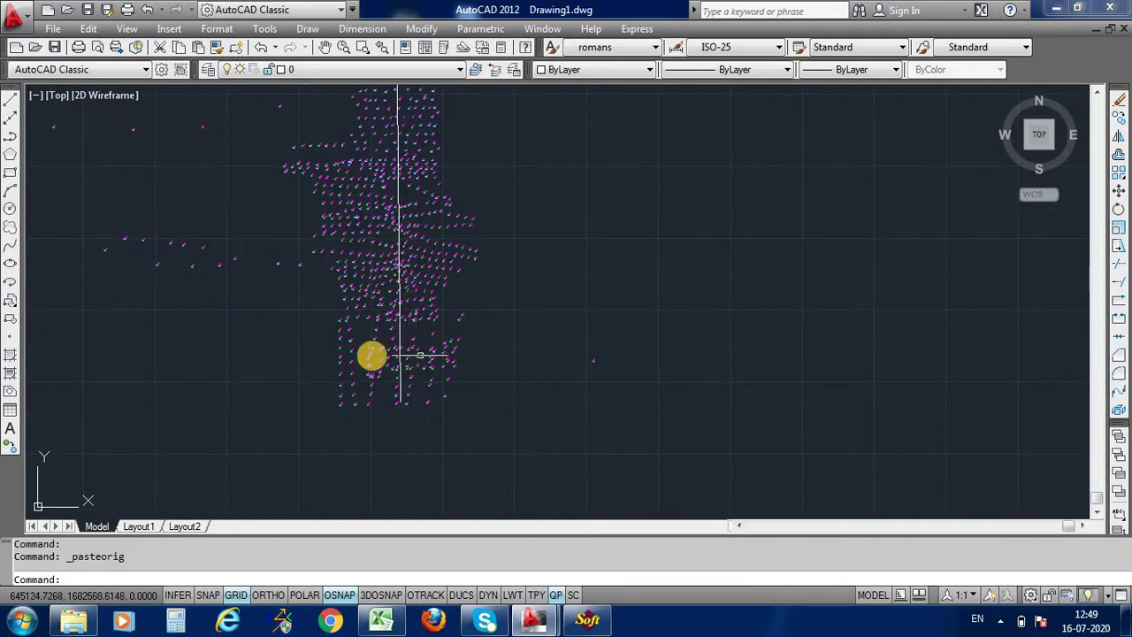
{"action": "scroll", "coordinate": [429, 513], "scroll_direction": "down", "scroll_amount": 1}
{"action": "left_click", "coordinate": [604, 621]}
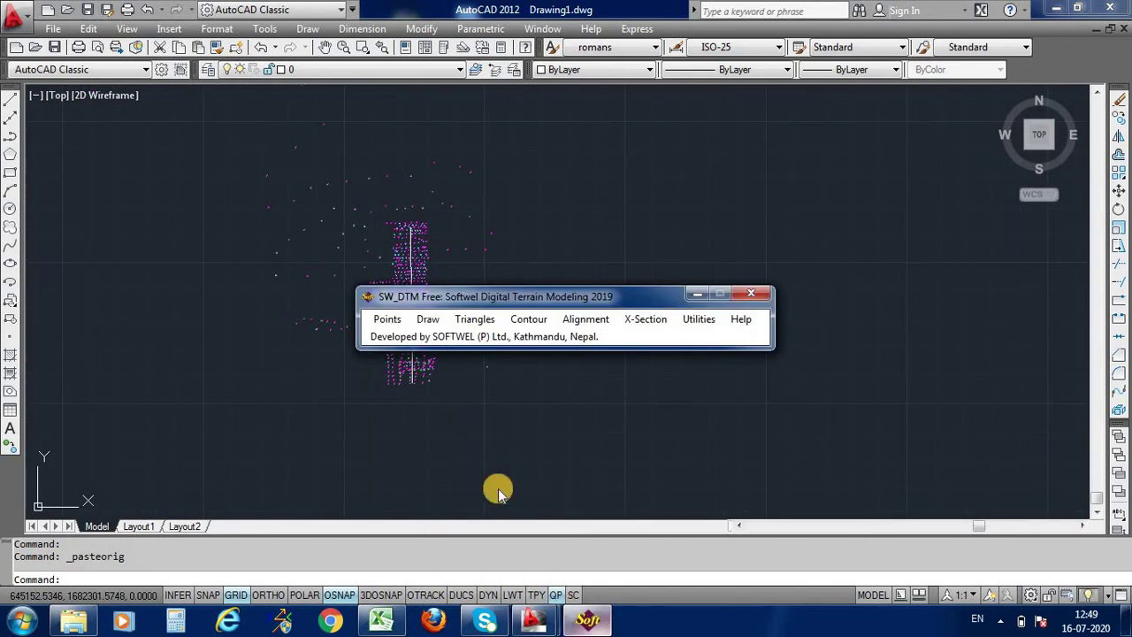
- Start SW_DTM's Add Boundary and place the first vertices at the top-left and left of the points
{"action": "left_click", "coordinate": [427, 320]}
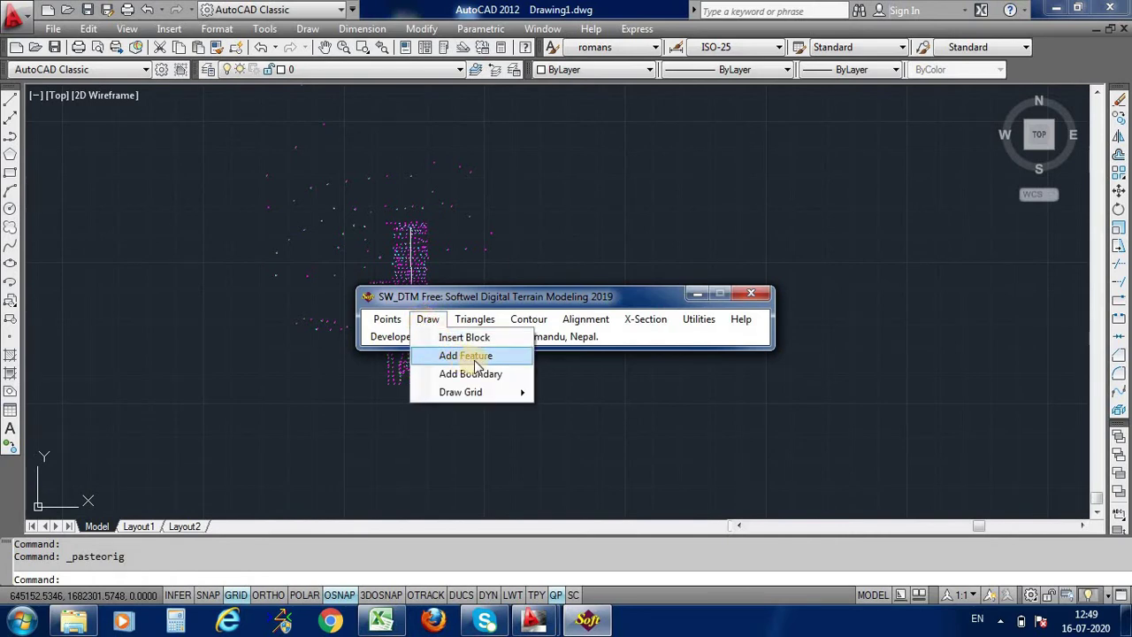
{"action": "left_click", "coordinate": [480, 374]}
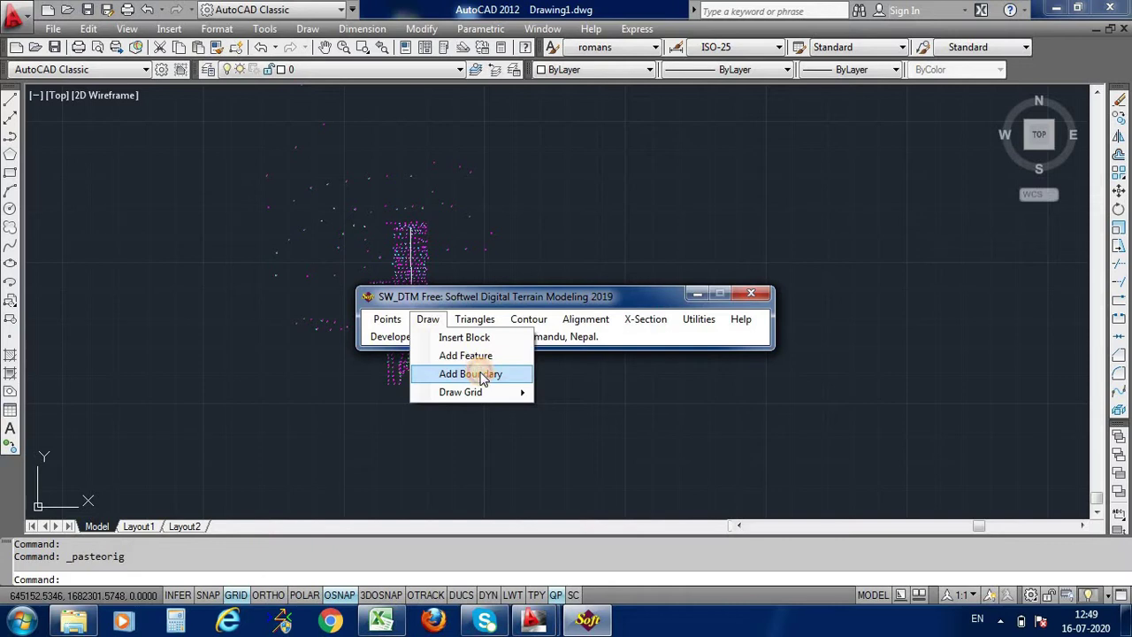
{"action": "scroll", "coordinate": [380, 212], "scroll_direction": "up", "scroll_amount": 4}
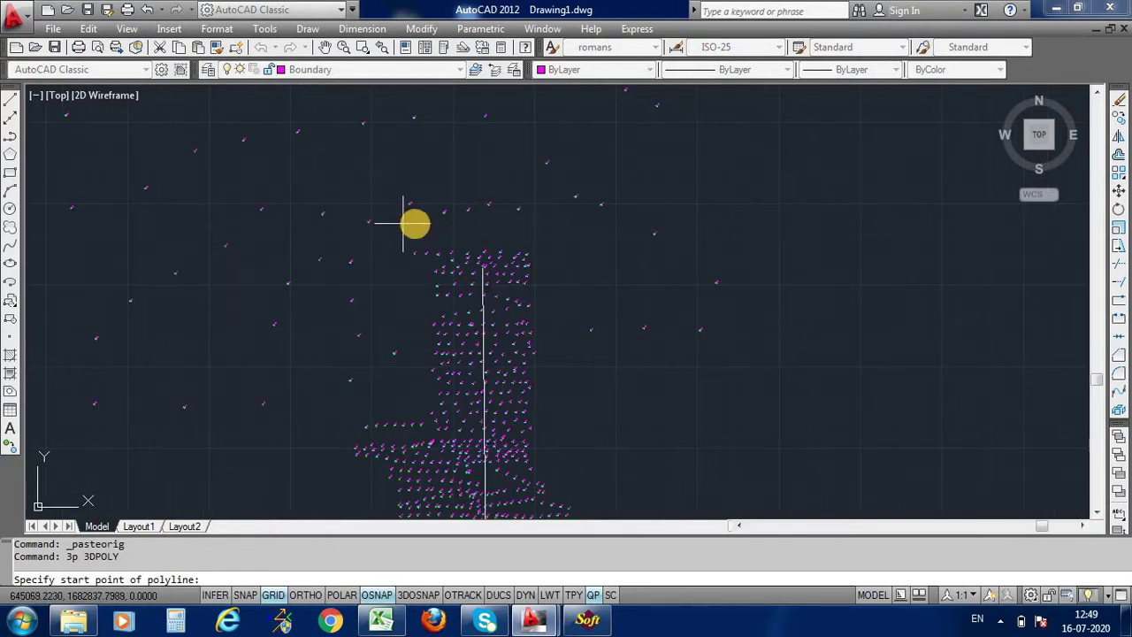
{"action": "left_click", "coordinate": [403, 225]}
{"action": "left_click", "coordinate": [323, 266]}
{"action": "left_click", "coordinate": [307, 376]}
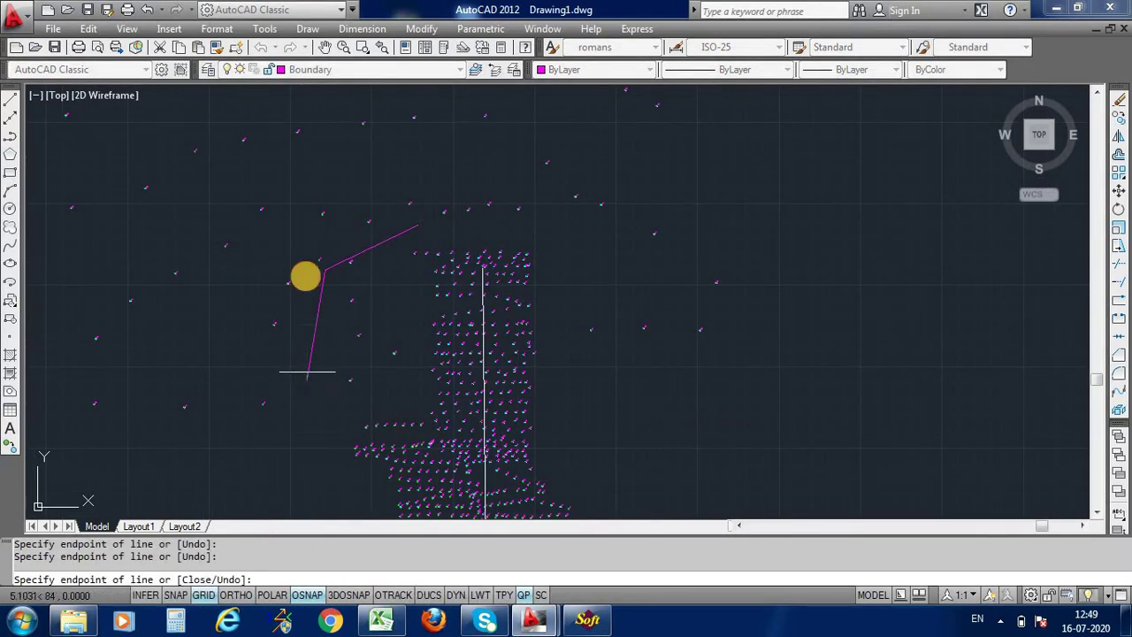
{"action": "scroll", "coordinate": [306, 273], "scroll_direction": "down", "scroll_amount": 3}
{"action": "scroll", "coordinate": [312, 362], "scroll_direction": "up", "scroll_amount": 3}
- Continue the boundary along the bottom, right and top of the points and finish it with Enter
{"action": "left_click", "coordinate": [336, 460]}
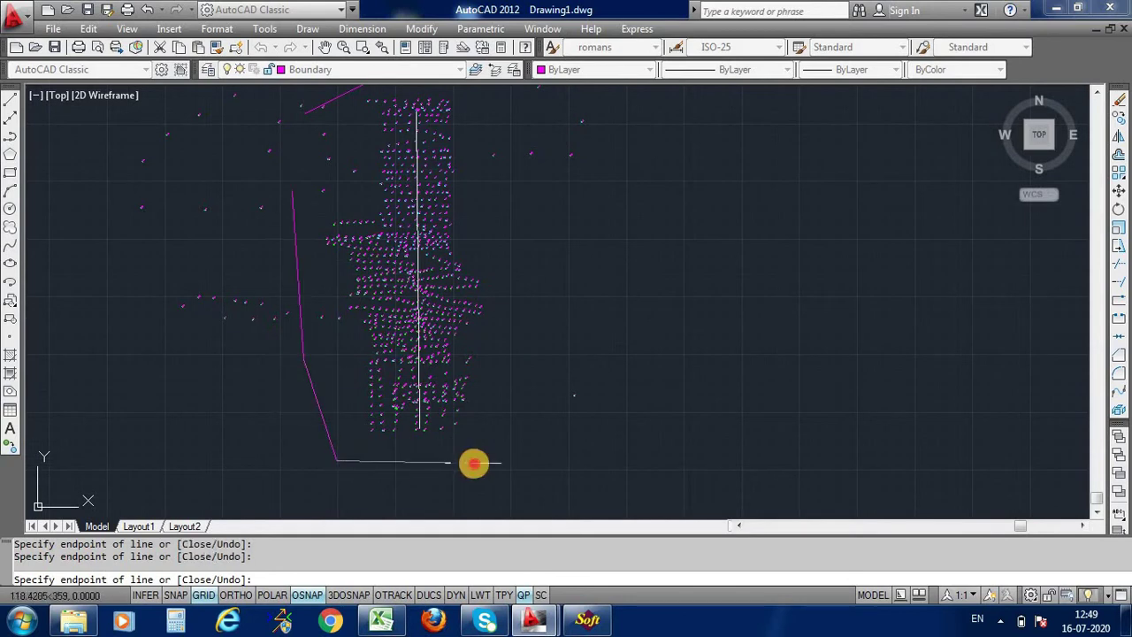
{"action": "left_click", "coordinate": [475, 461]}
{"action": "scroll", "coordinate": [525, 198], "scroll_direction": "down", "scroll_amount": 1}
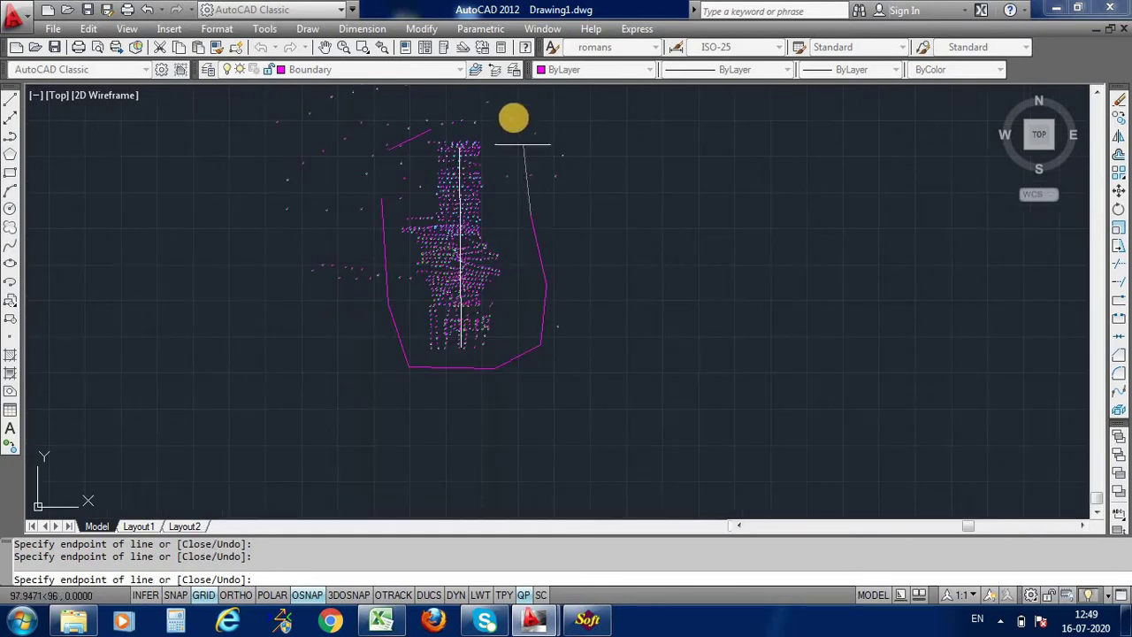
{"action": "scroll", "coordinate": [518, 115], "scroll_direction": "up", "scroll_amount": 3}
{"action": "left_click", "coordinate": [449, 166]}
{"action": "left_click", "coordinate": [292, 161]}
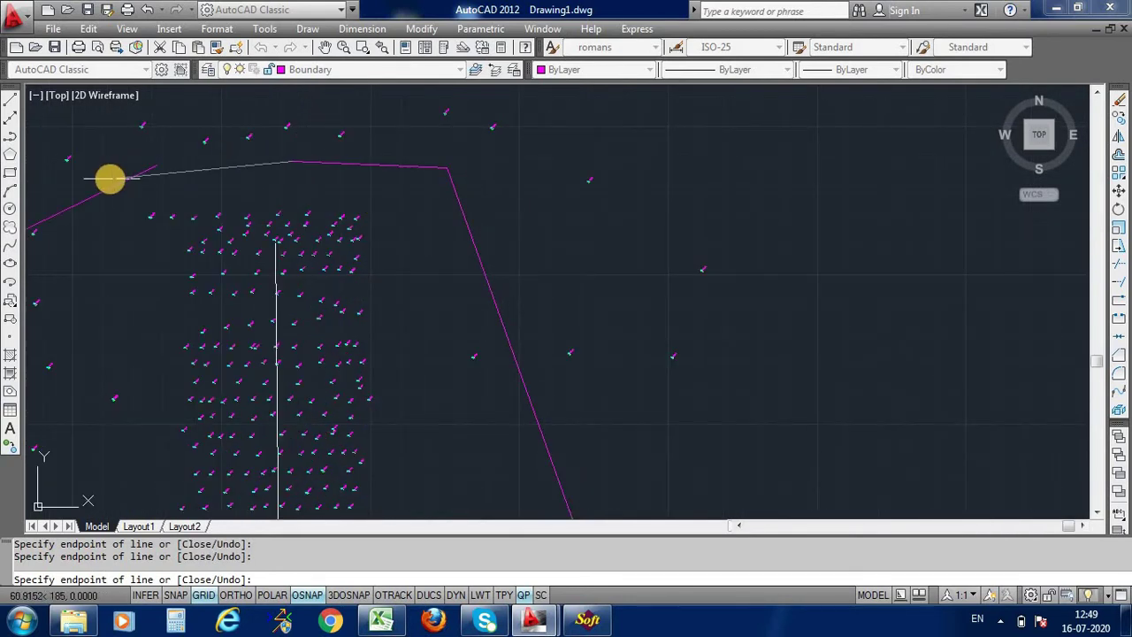
{"action": "right_click", "coordinate": [109, 179]}
{"action": "left_click", "coordinate": [124, 188]}
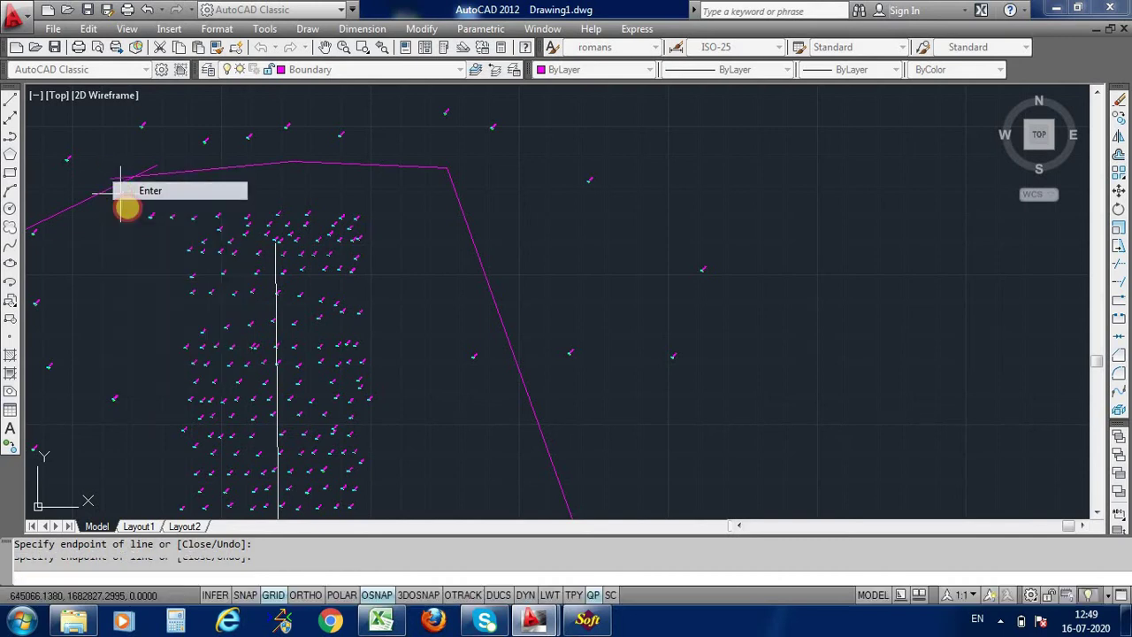
{"action": "left_click", "coordinate": [584, 619]}
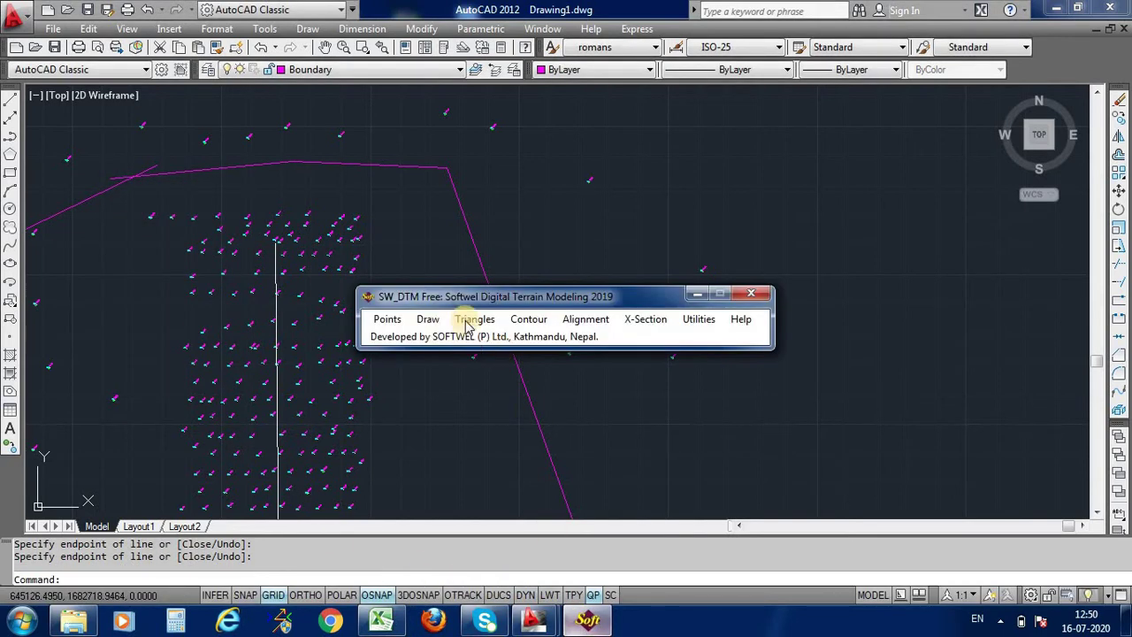
- Process the 805 survey points with the Features layer included
{"action": "left_click", "coordinate": [389, 319]}
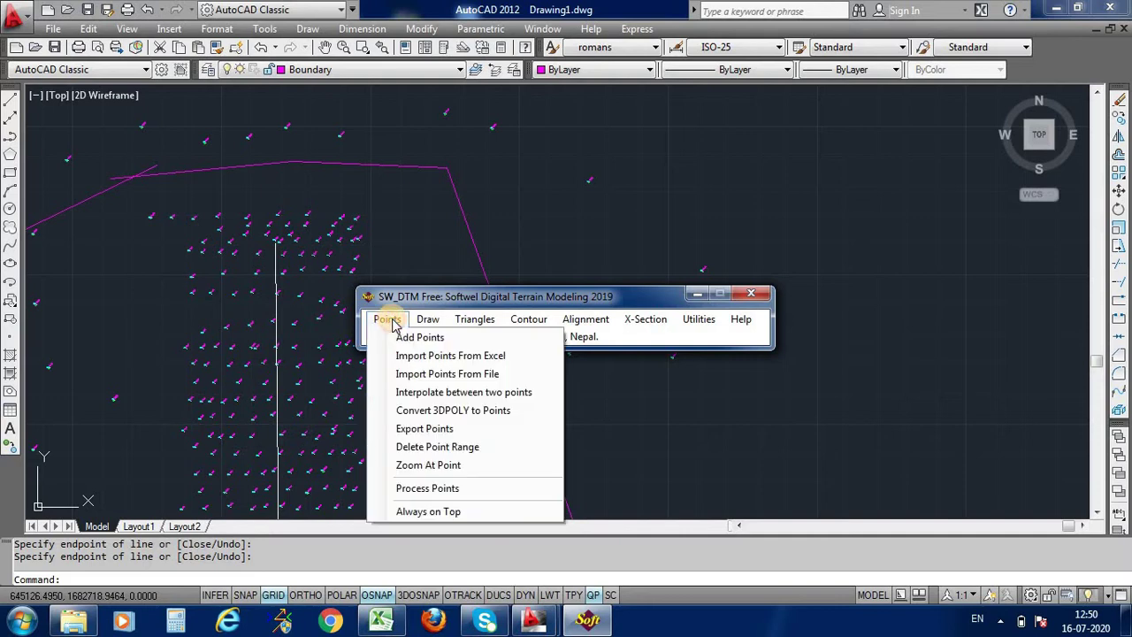
{"action": "left_click", "coordinate": [446, 489]}
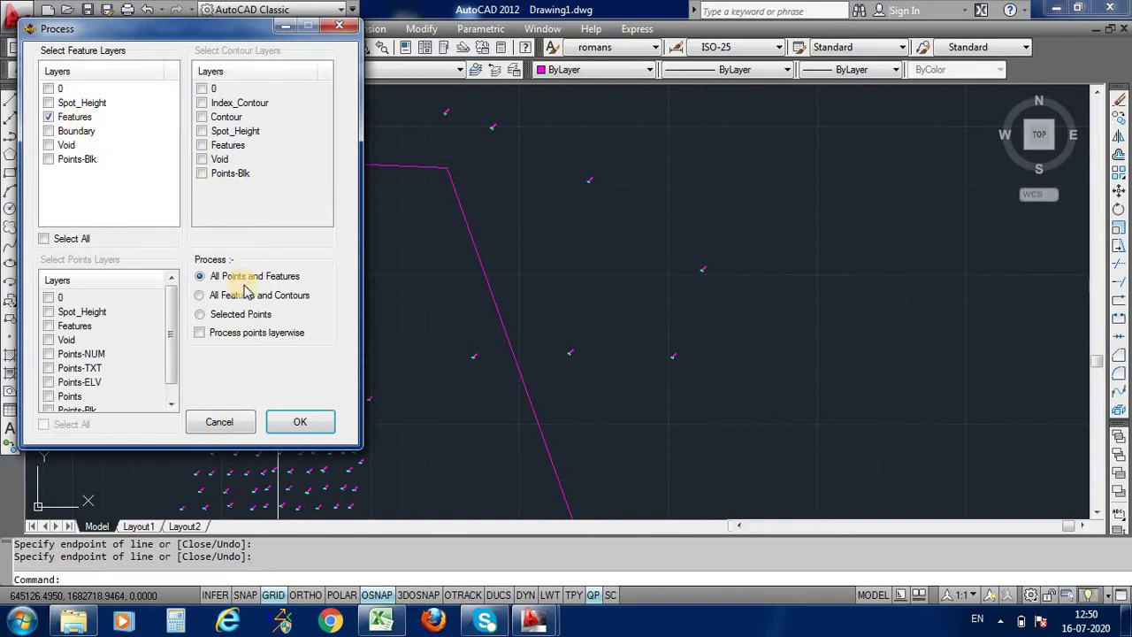
{"action": "left_click", "coordinate": [300, 424]}
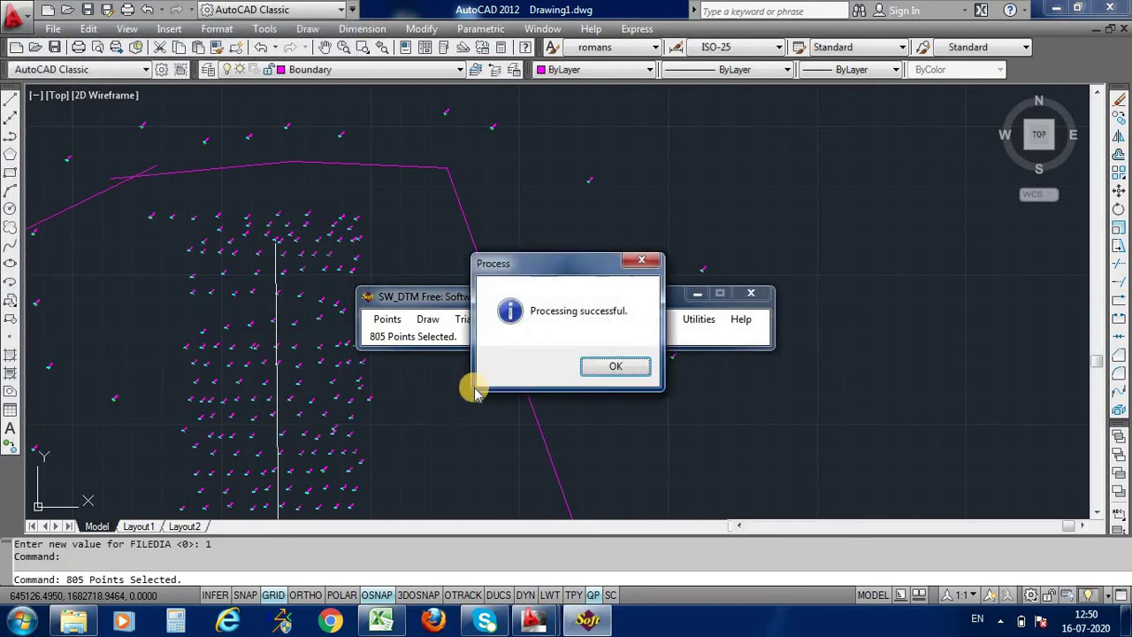
{"action": "left_click", "coordinate": [616, 368]}
- Triangulate the processed points into the terrain model
{"action": "left_click", "coordinate": [473, 321]}
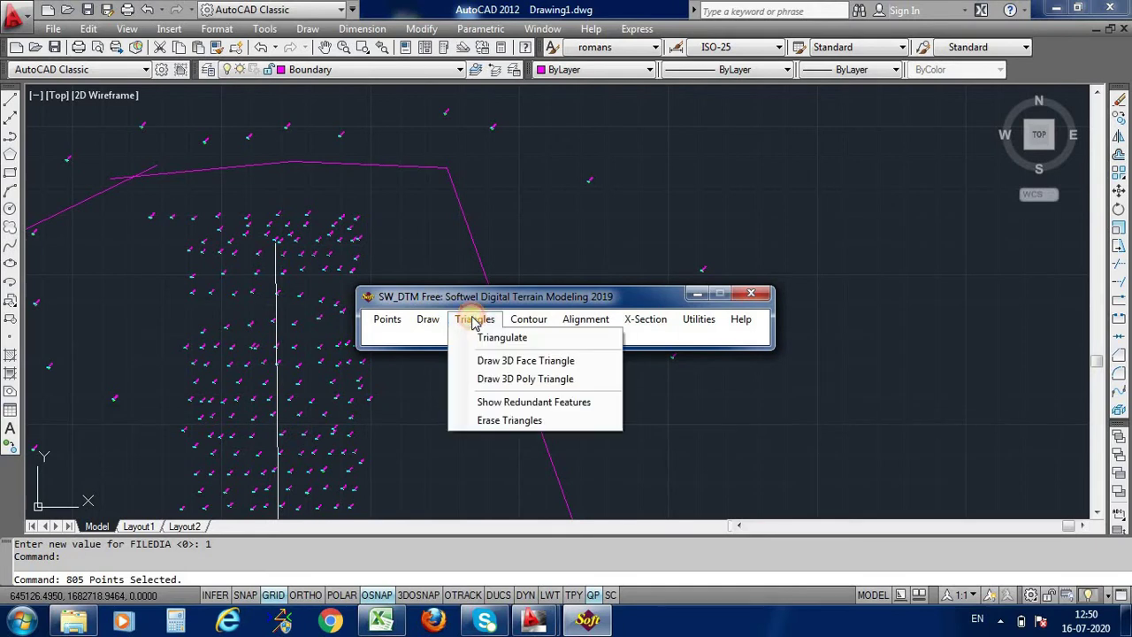
{"action": "left_click", "coordinate": [510, 341]}
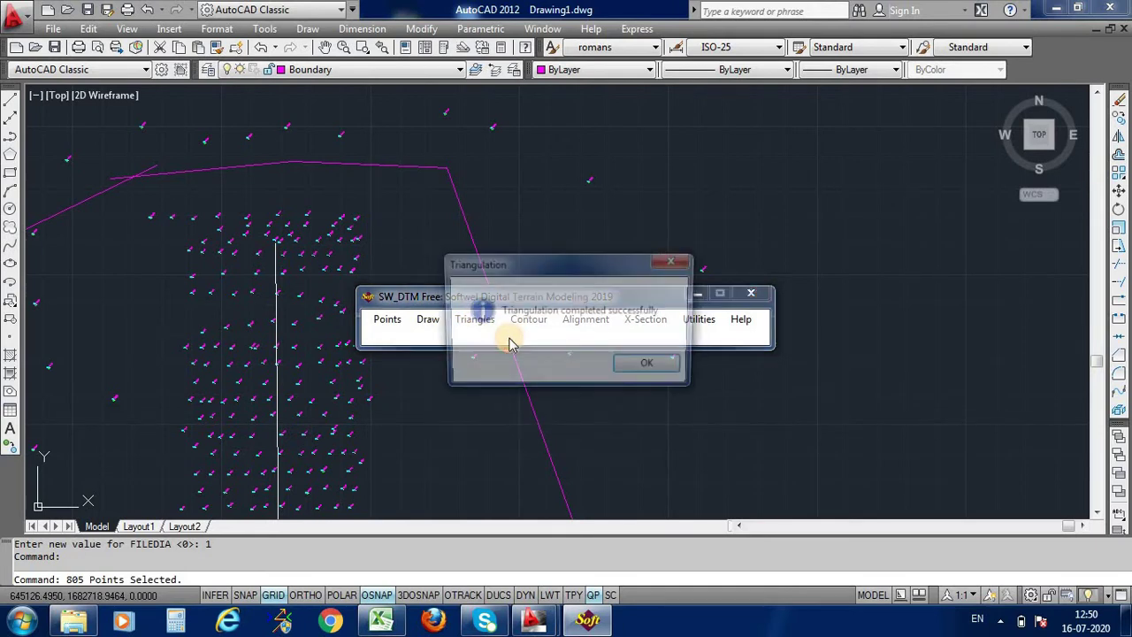
{"action": "left_click", "coordinate": [650, 368]}
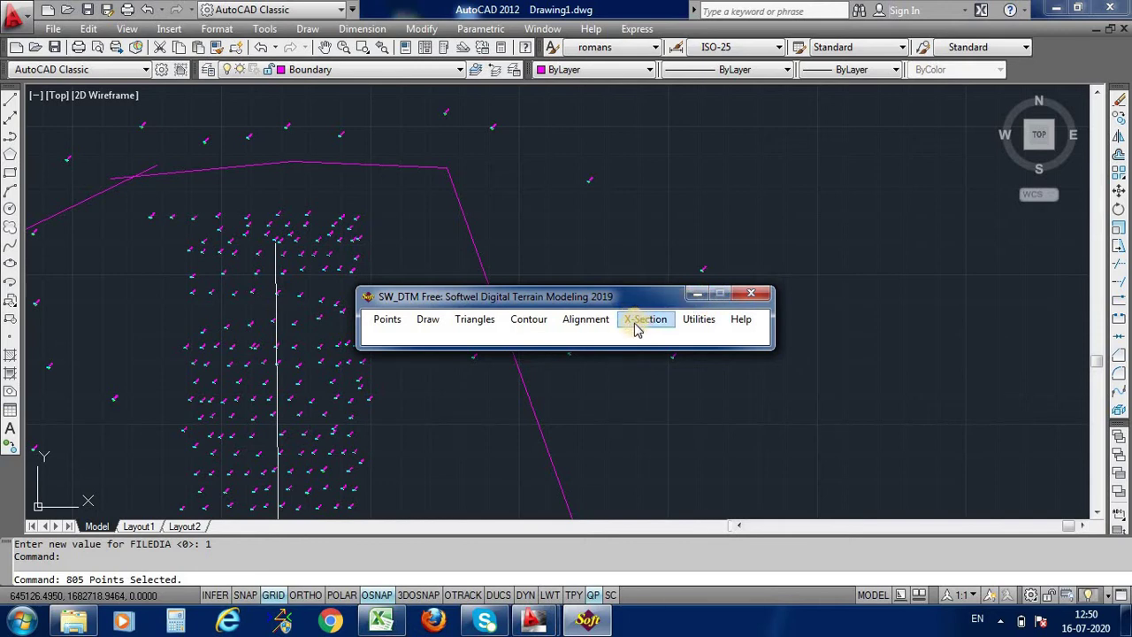
- Set up L-Profile and X-Section from the DTM at 5.0 intervals, 20 left/right, with chainage written
{"action": "left_click", "coordinate": [653, 324]}
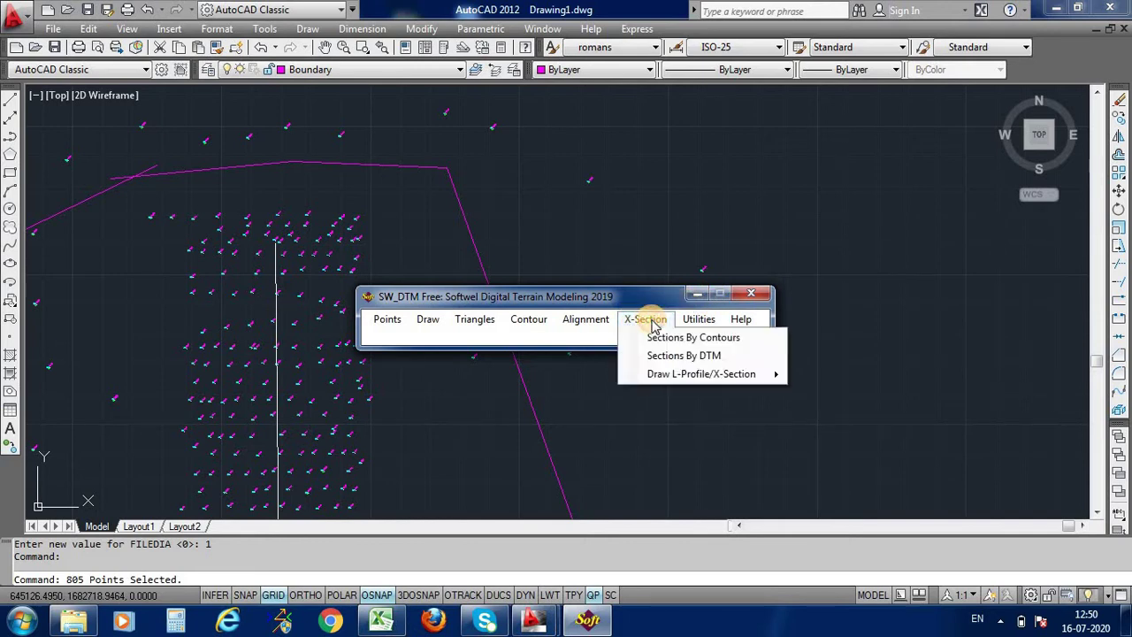
{"action": "left_click", "coordinate": [689, 360]}
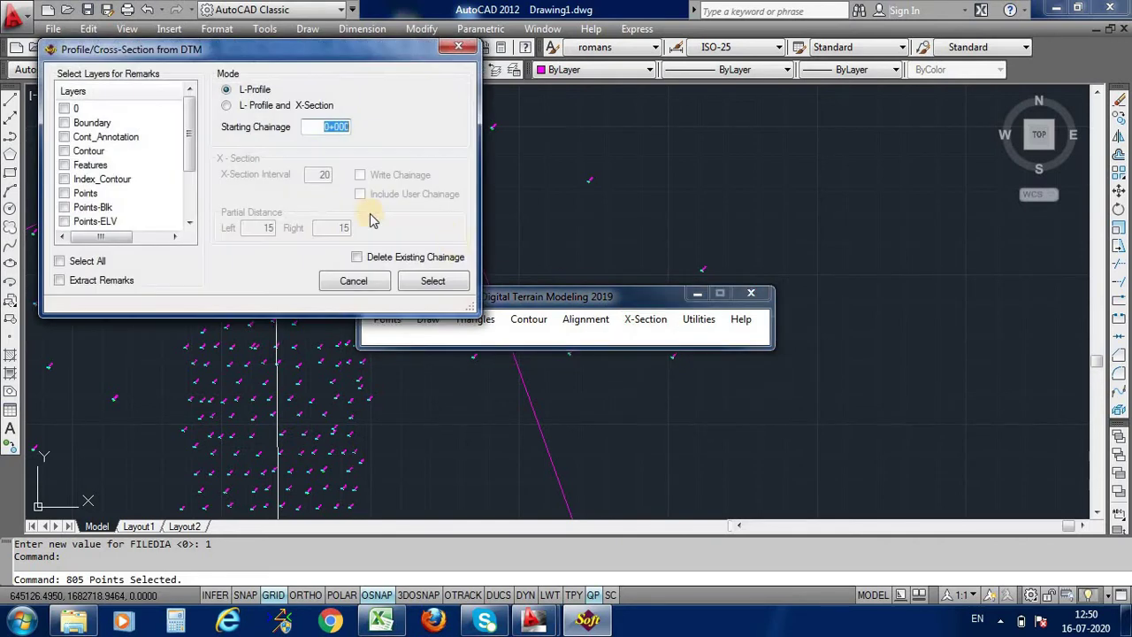
{"action": "left_click", "coordinate": [265, 111]}
{"action": "type", "text": "20"}
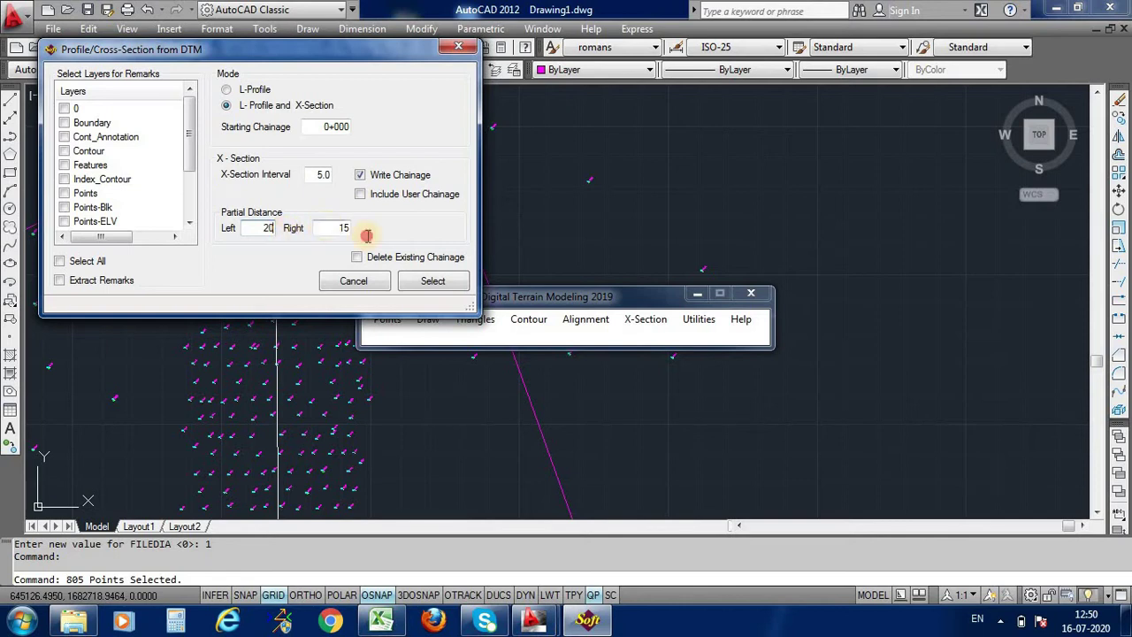
{"action": "key", "text": "Tab"}
{"action": "type", "text": "20"}
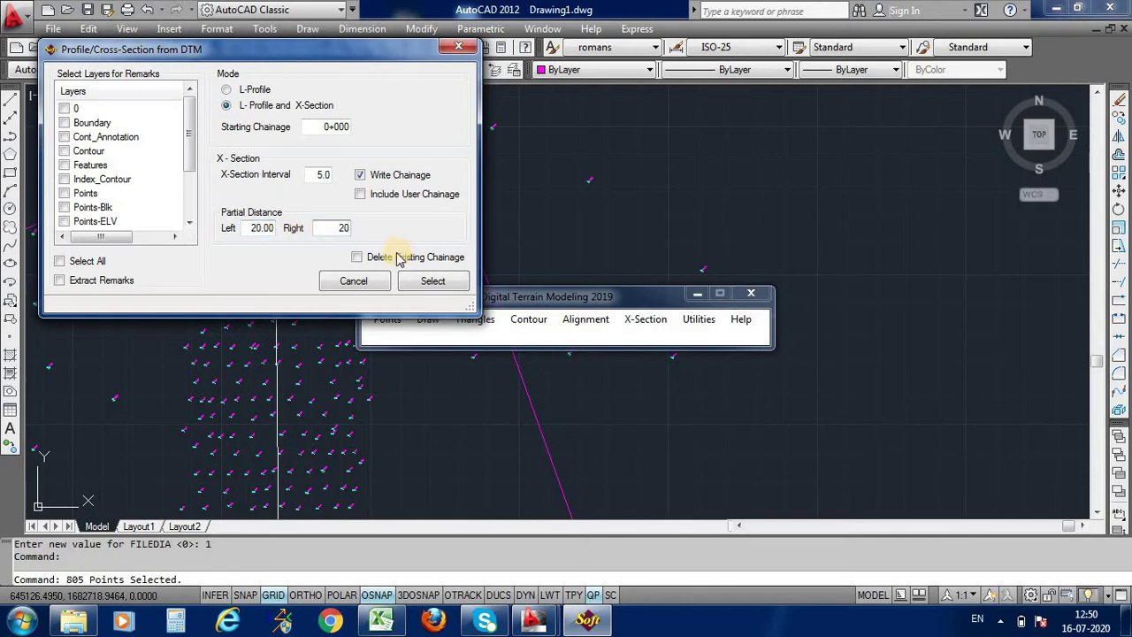
{"action": "left_click", "coordinate": [430, 281]}
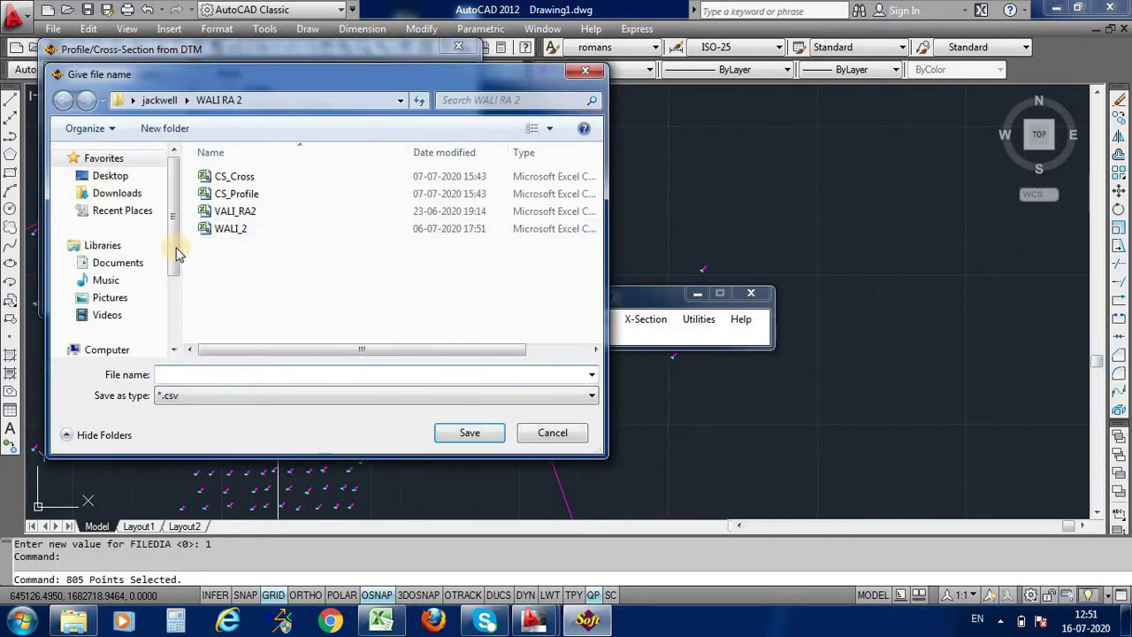
- Save the section output CSV to the Desktop under the name 'jackwel cs'
{"action": "left_click", "coordinate": [99, 176]}
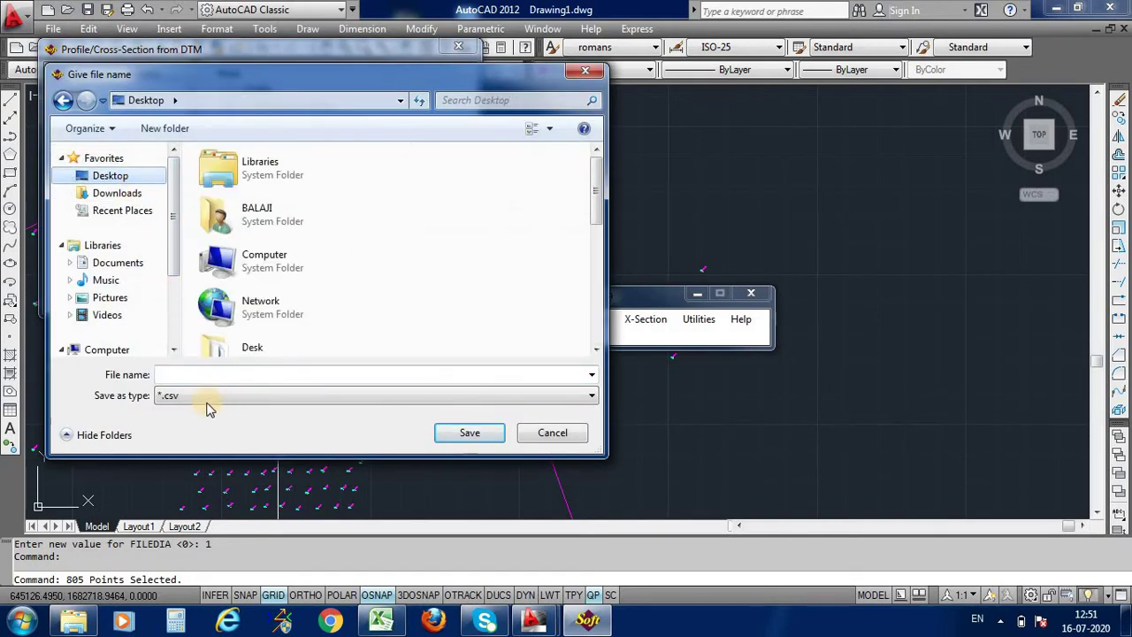
{"action": "left_click", "coordinate": [203, 374]}
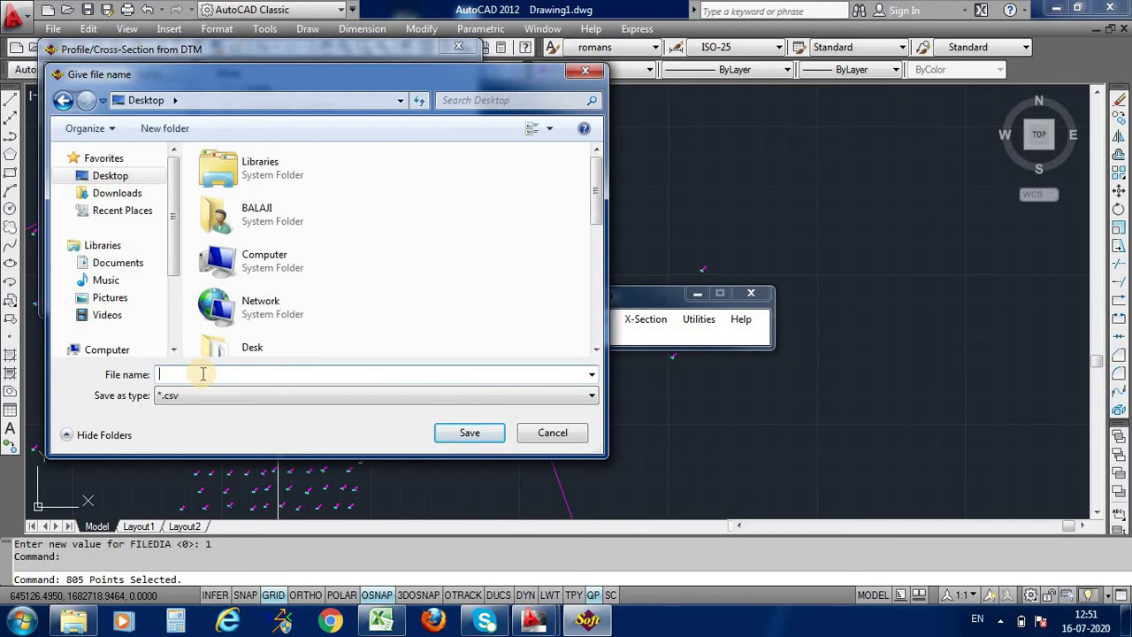
{"action": "type", "text": "e"}
{"action": "key", "text": "BackSpace"}
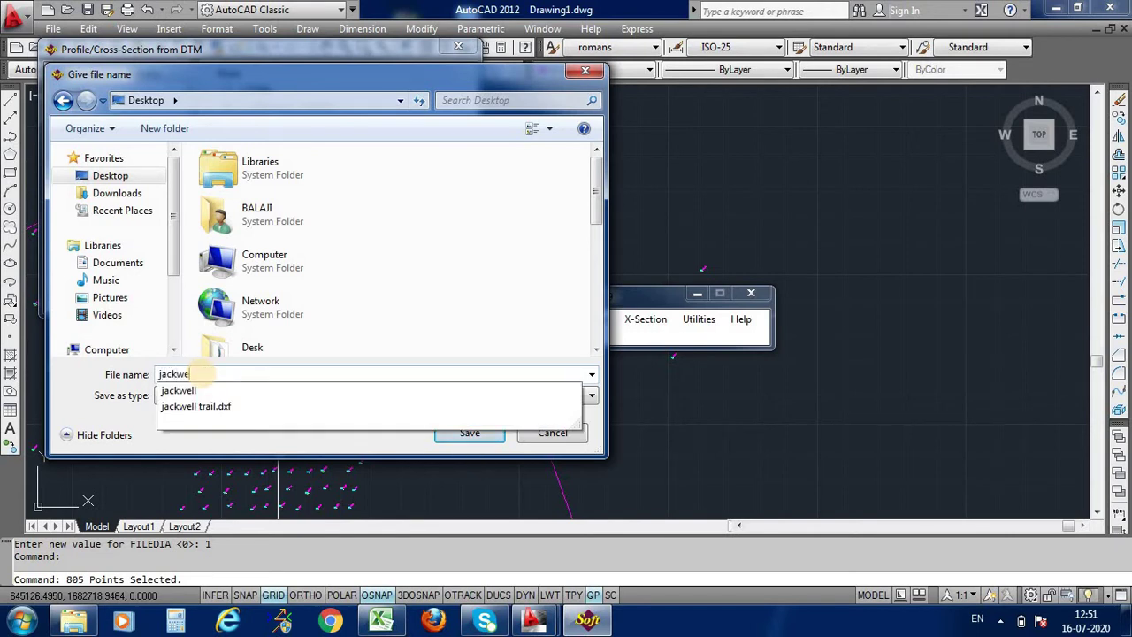
{"action": "type", "text": "l cs"}
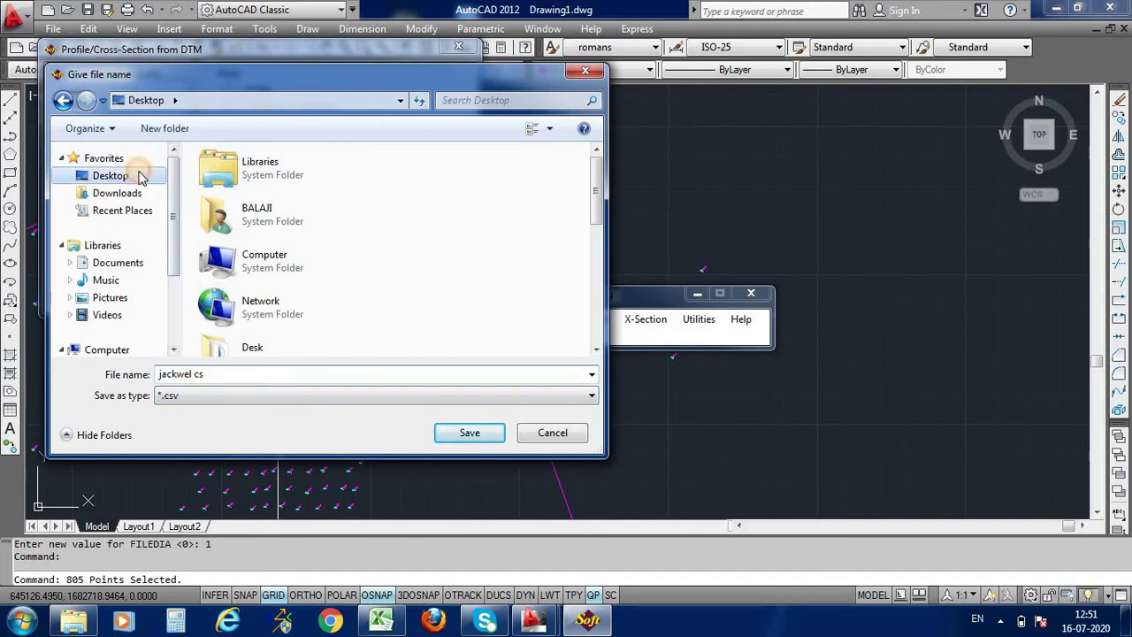
{"action": "left_click", "coordinate": [465, 433]}
- Pick the 274.302-long alignment near its start to generate 5 m chainage lines, then zoom to check them
{"action": "scroll", "coordinate": [436, 353], "scroll_direction": "down", "scroll_amount": 3}
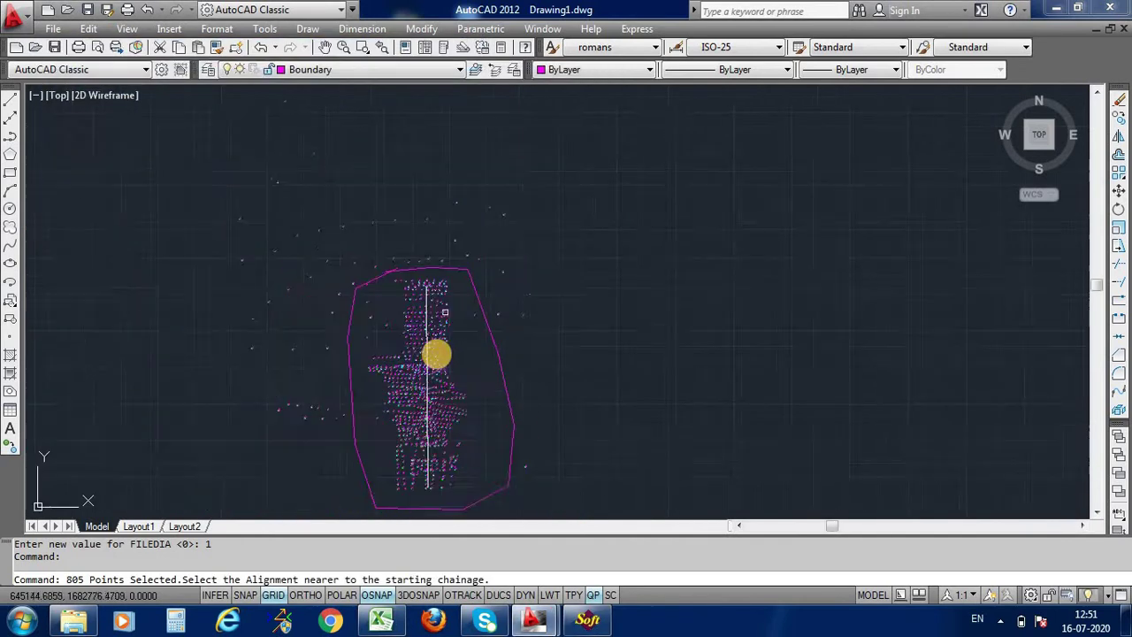
{"action": "scroll", "coordinate": [436, 354], "scroll_direction": "down", "scroll_amount": 1}
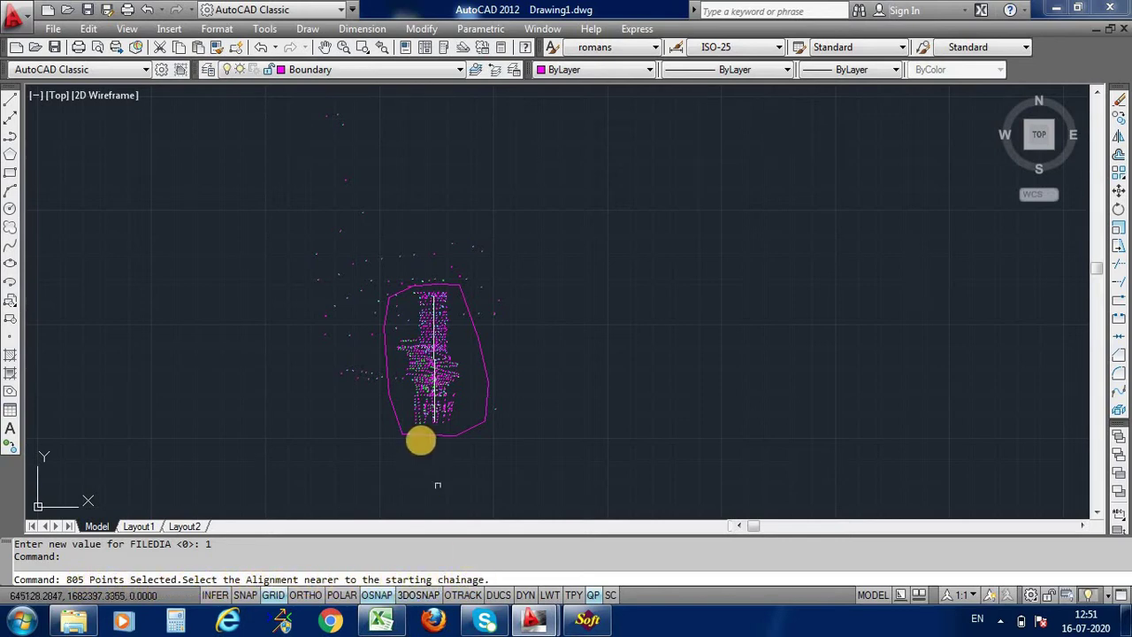
{"action": "scroll", "coordinate": [419, 439], "scroll_direction": "up", "scroll_amount": 3}
{"action": "scroll", "coordinate": [439, 470], "scroll_direction": "up", "scroll_amount": 3}
{"action": "scroll", "coordinate": [495, 313], "scroll_direction": "up", "scroll_amount": 2}
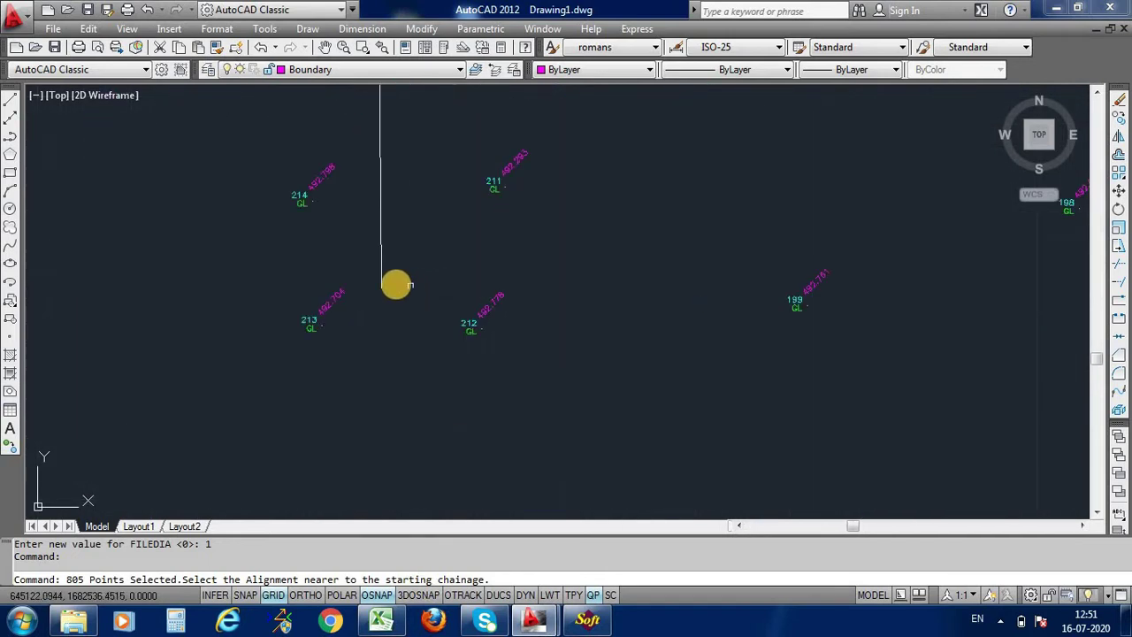
{"action": "left_click", "coordinate": [381, 283]}
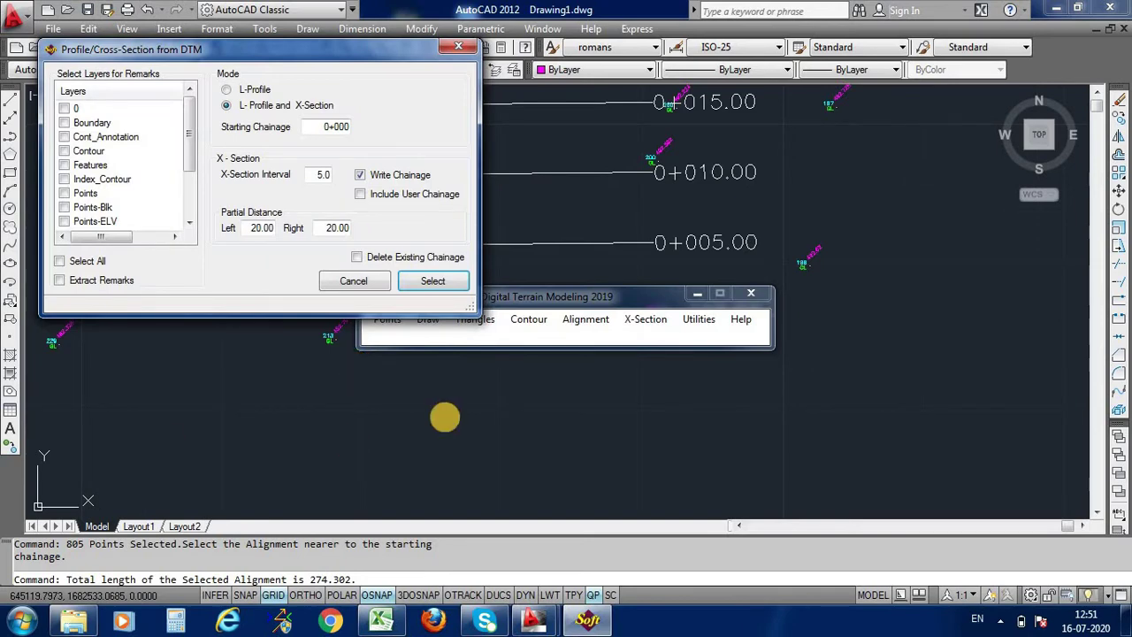
{"action": "scroll", "coordinate": [398, 358], "scroll_direction": "down", "scroll_amount": 2}
{"action": "scroll", "coordinate": [416, 353], "scroll_direction": "down", "scroll_amount": 2}
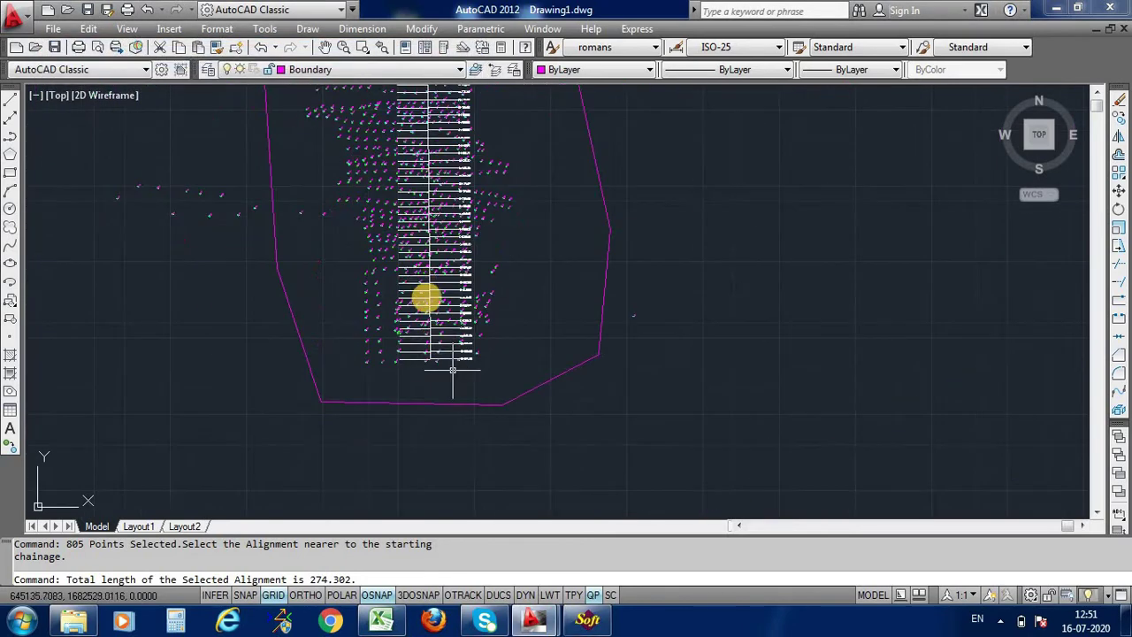
{"action": "scroll", "coordinate": [425, 298], "scroll_direction": "up", "scroll_amount": 3}
{"action": "scroll", "coordinate": [419, 288], "scroll_direction": "down", "scroll_amount": 3}
{"action": "scroll", "coordinate": [424, 165], "scroll_direction": "up", "scroll_amount": 2}
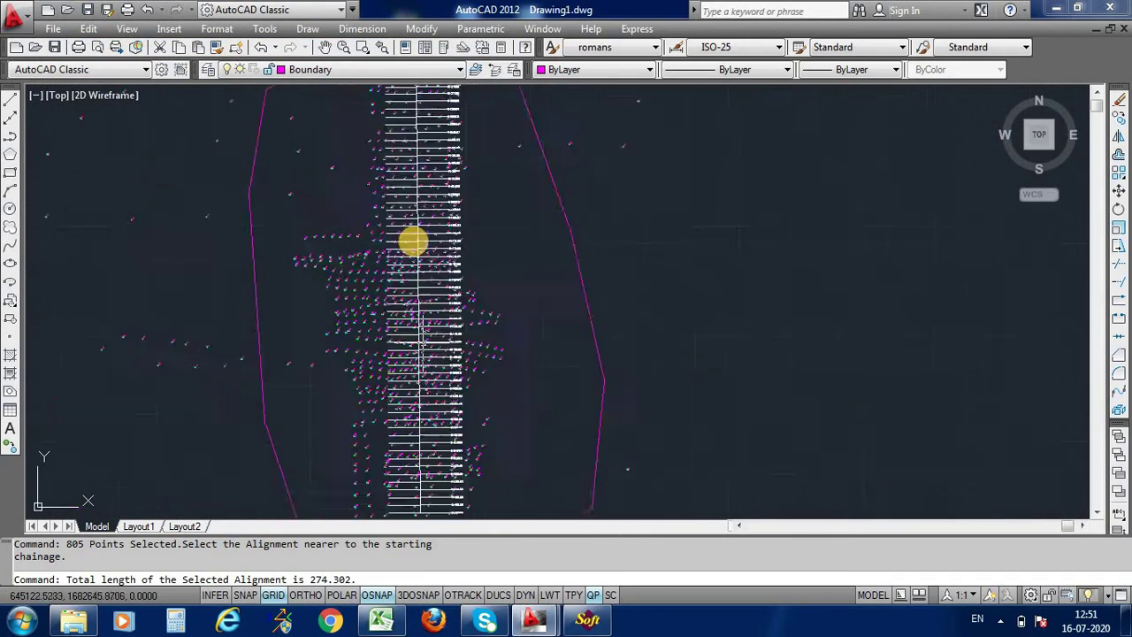
{"action": "scroll", "coordinate": [434, 139], "scroll_direction": "down", "scroll_amount": 2}
{"action": "scroll", "coordinate": [441, 134], "scroll_direction": "up", "scroll_amount": 4}
{"action": "scroll", "coordinate": [441, 135], "scroll_direction": "down", "scroll_amount": 5}
{"action": "scroll", "coordinate": [442, 141], "scroll_direction": "down", "scroll_amount": 2}
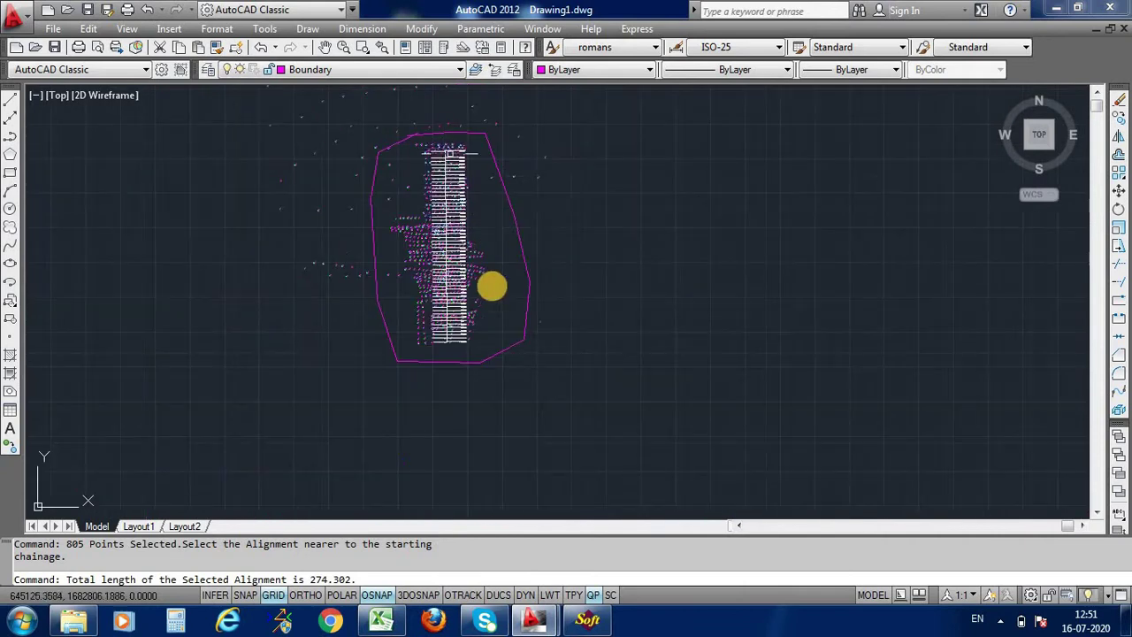
{"action": "scroll", "coordinate": [441, 345], "scroll_direction": "up", "scroll_amount": 2}
{"action": "scroll", "coordinate": [446, 323], "scroll_direction": "up", "scroll_amount": 4}
{"action": "scroll", "coordinate": [459, 305], "scroll_direction": "up", "scroll_amount": 1}
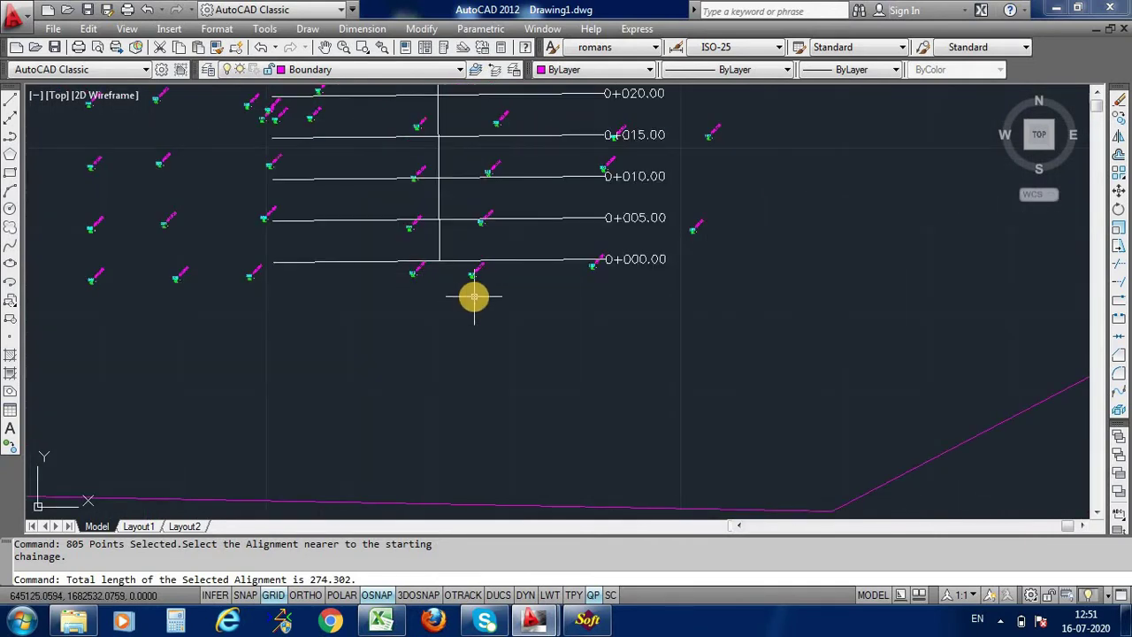
{"action": "scroll", "coordinate": [471, 296], "scroll_direction": "down", "scroll_amount": 5}
{"action": "scroll", "coordinate": [473, 306], "scroll_direction": "down", "scroll_amount": 4}
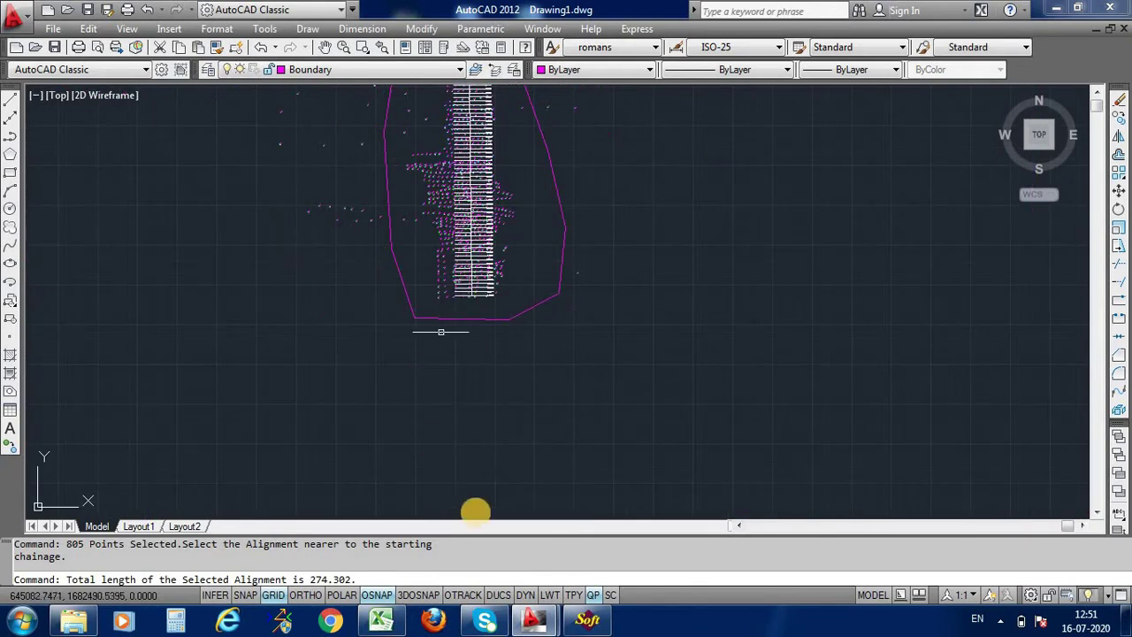
- In SW_DTM's Draw L-Profile, set a 5 m chainage interval, read the saved data, and draw all sheets at 1000/100 scale
{"action": "left_click", "coordinate": [592, 622]}
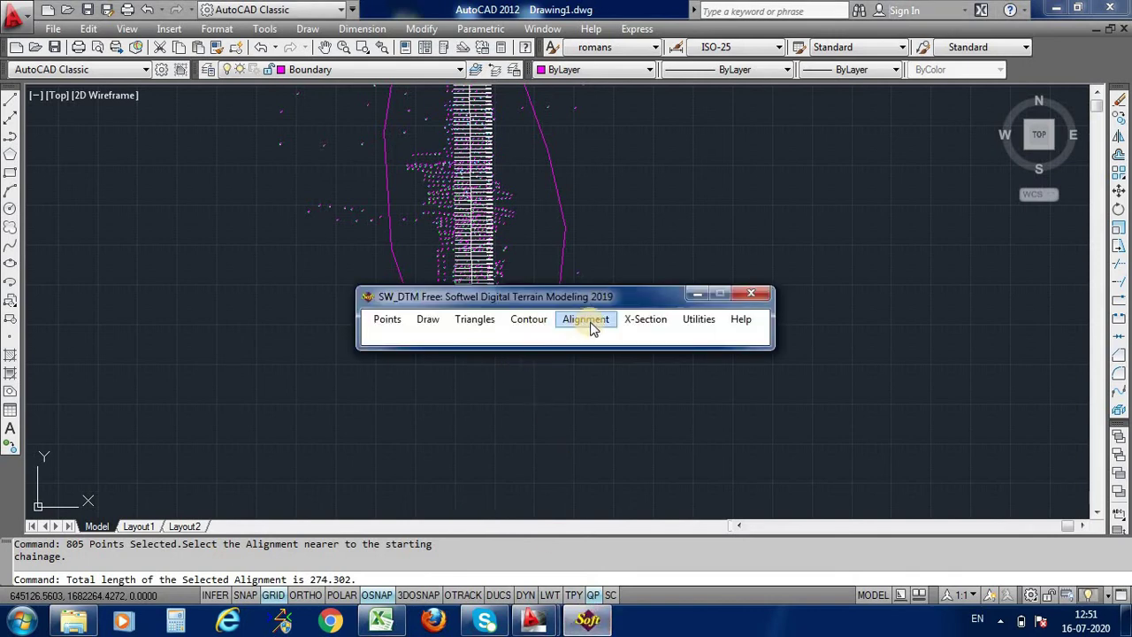
{"action": "left_click", "coordinate": [637, 320]}
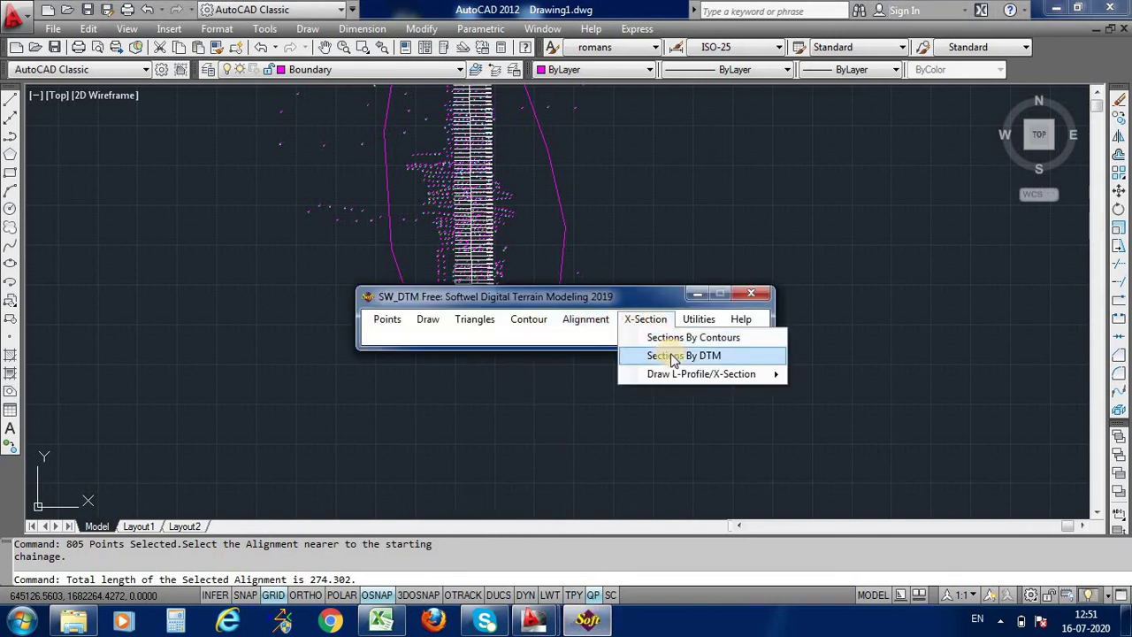
{"action": "mouse_move", "coordinate": [701, 374]}
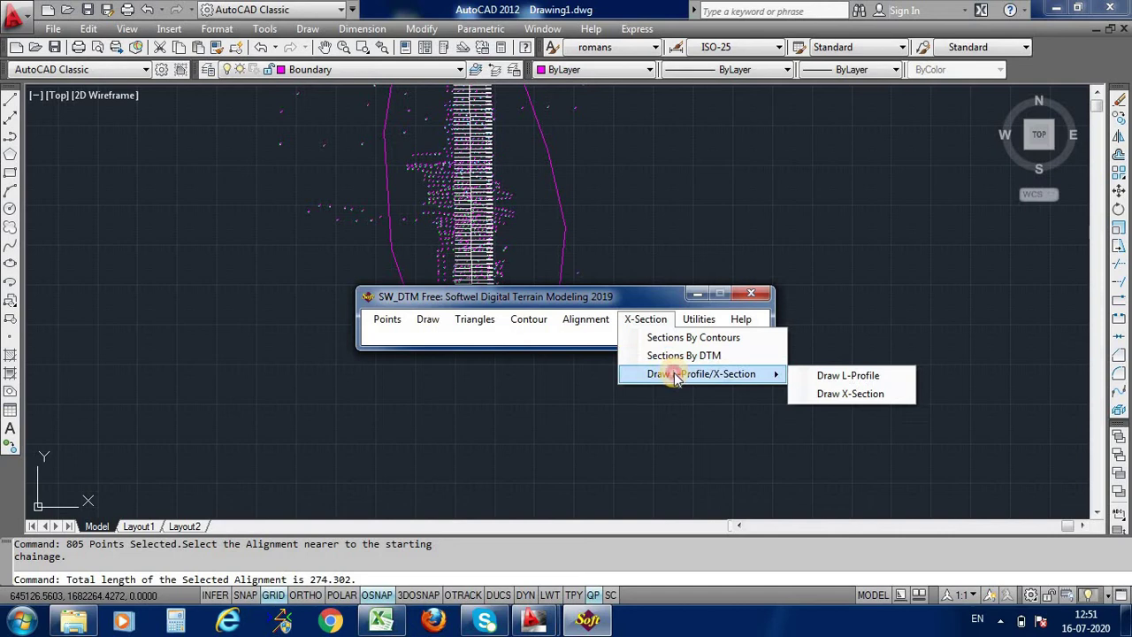
{"action": "left_click", "coordinate": [841, 375]}
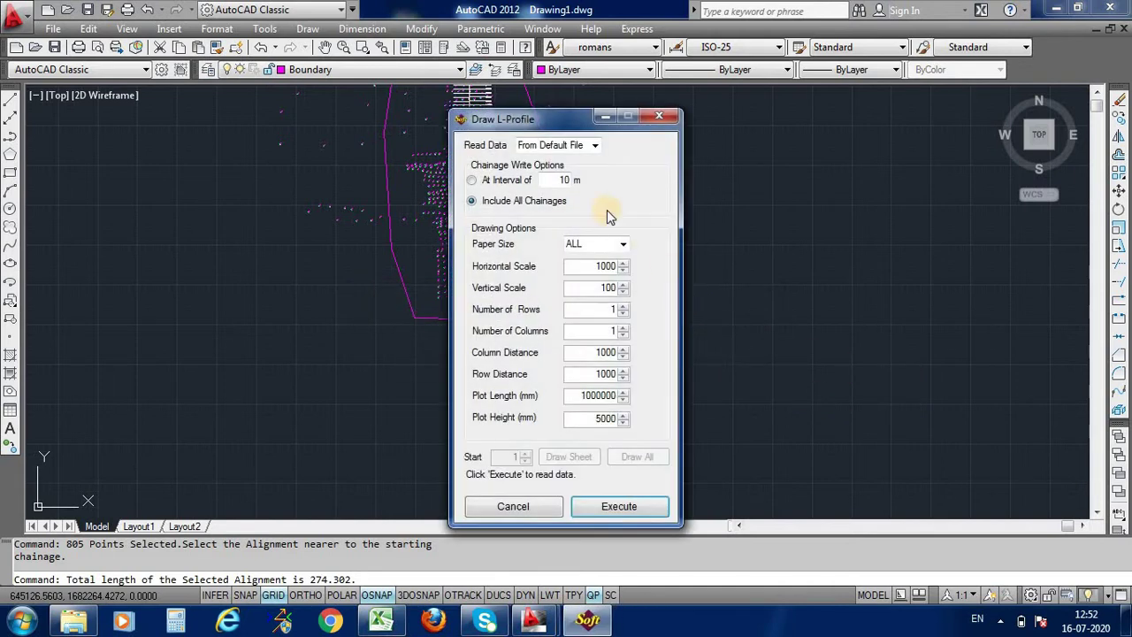
{"action": "left_click", "coordinate": [580, 182]}
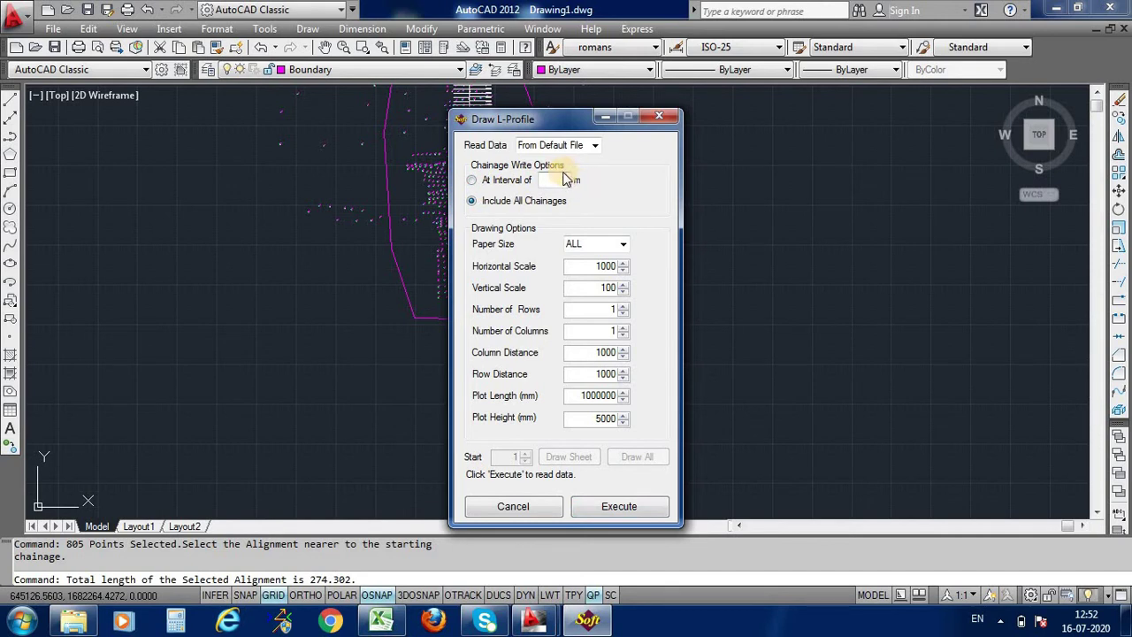
{"action": "type", "text": "5"}
{"action": "left_click", "coordinate": [610, 508]}
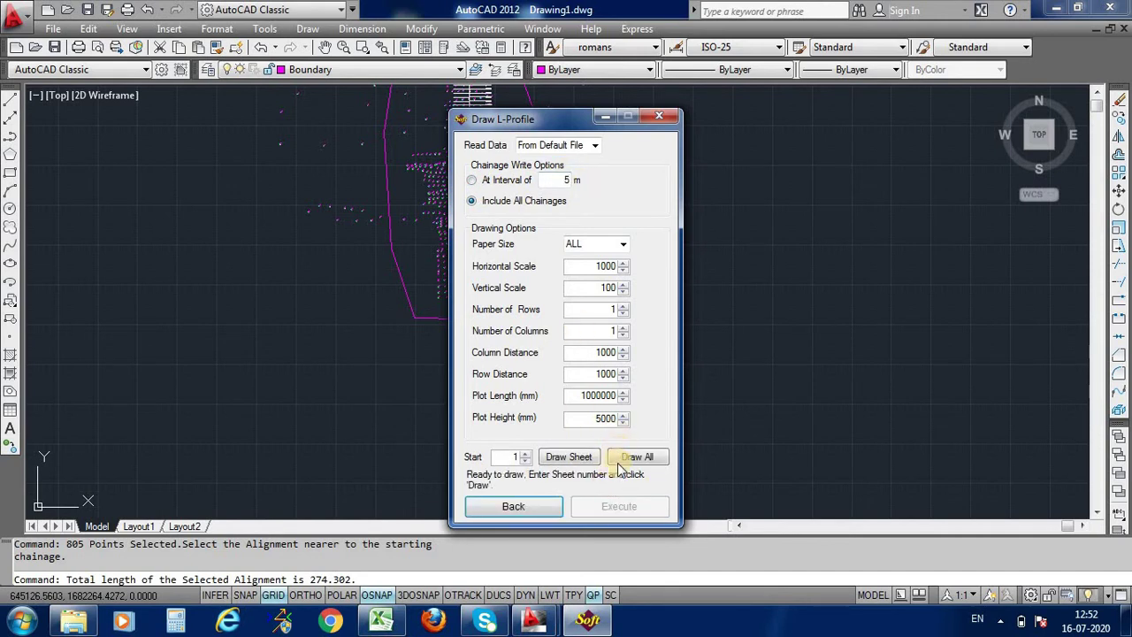
{"action": "left_click", "coordinate": [633, 461]}
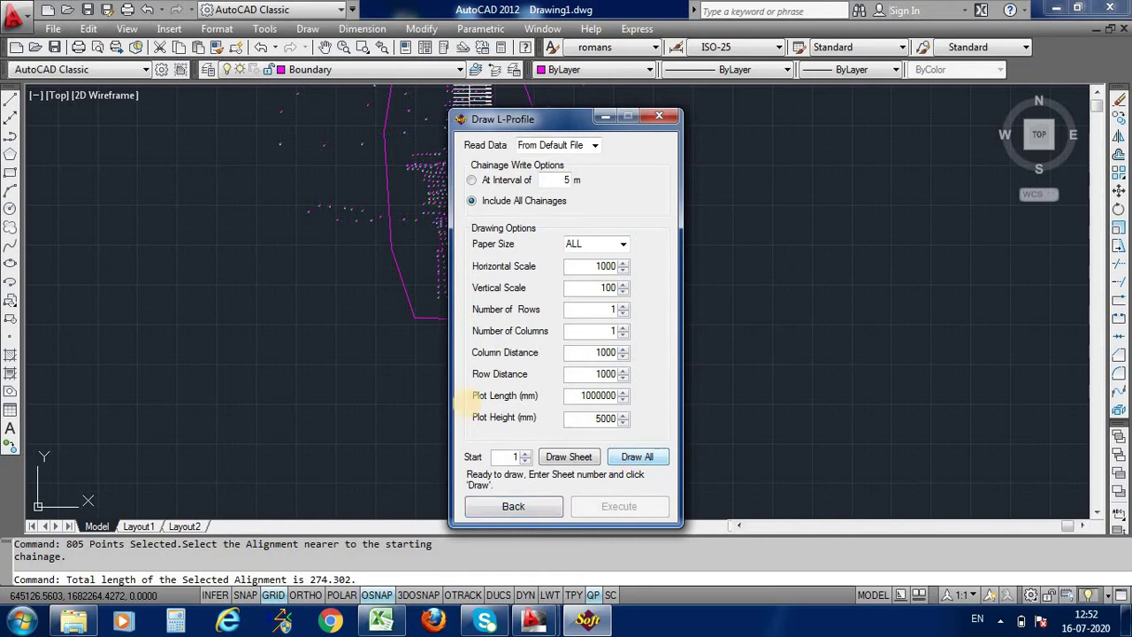
{"action": "left_click", "coordinate": [464, 323]}
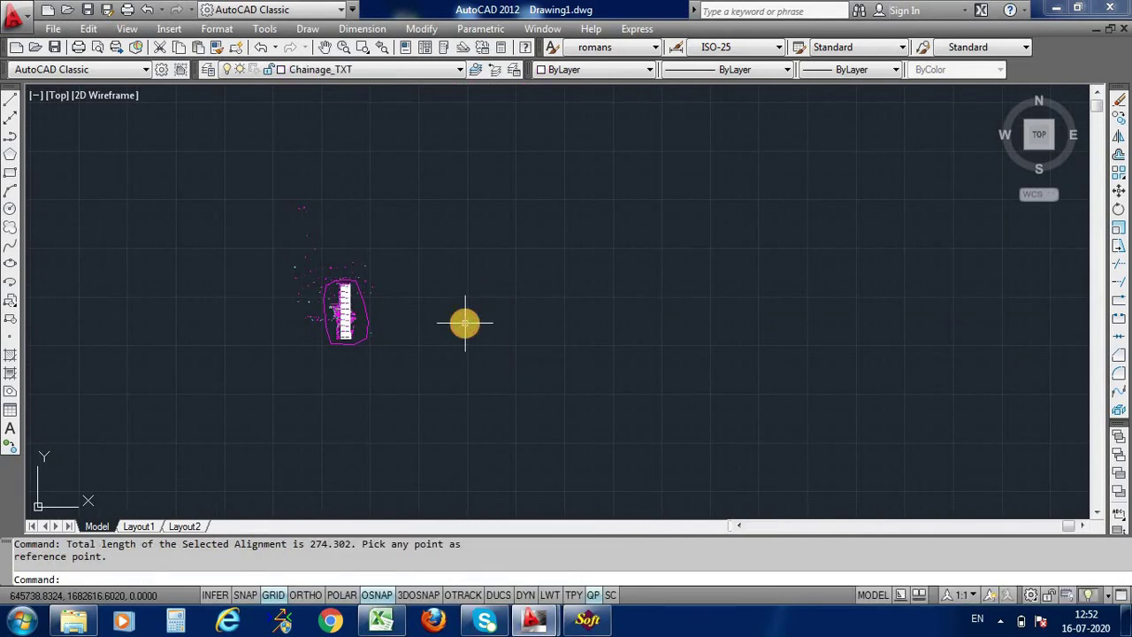
{"action": "scroll", "coordinate": [262, 446], "scroll_direction": "up", "scroll_amount": 4}
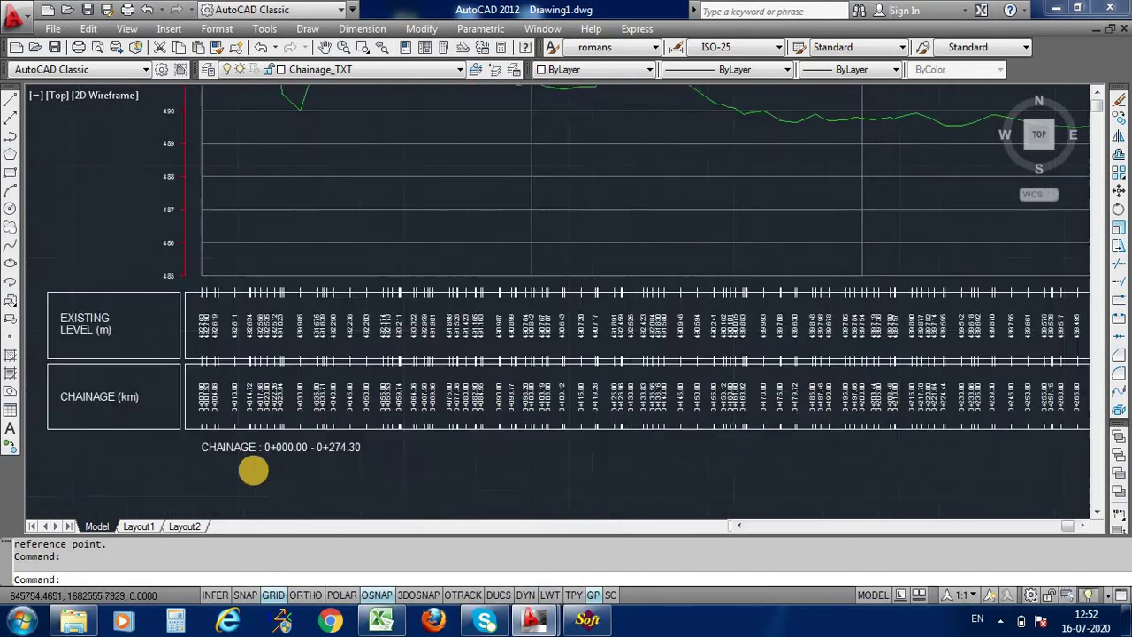
{"action": "scroll", "coordinate": [252, 467], "scroll_direction": "up", "scroll_amount": 2}
{"action": "scroll", "coordinate": [336, 387], "scroll_direction": "down", "scroll_amount": 2}
{"action": "scroll", "coordinate": [336, 387], "scroll_direction": "down", "scroll_amount": 2}
{"action": "scroll", "coordinate": [341, 252], "scroll_direction": "up", "scroll_amount": 3}
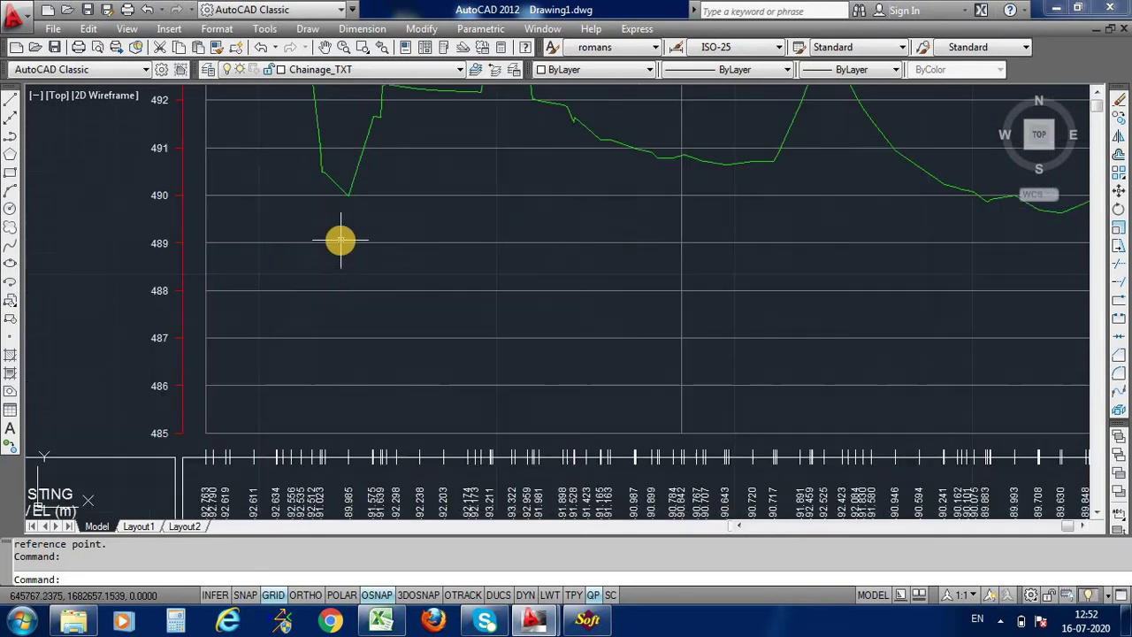
{"action": "scroll", "coordinate": [342, 244], "scroll_direction": "down", "scroll_amount": 3}
{"action": "scroll", "coordinate": [310, 188], "scroll_direction": "up", "scroll_amount": 3}
{"action": "scroll", "coordinate": [309, 181], "scroll_direction": "up", "scroll_amount": 1}
{"action": "scroll", "coordinate": [298, 183], "scroll_direction": "down", "scroll_amount": 3}
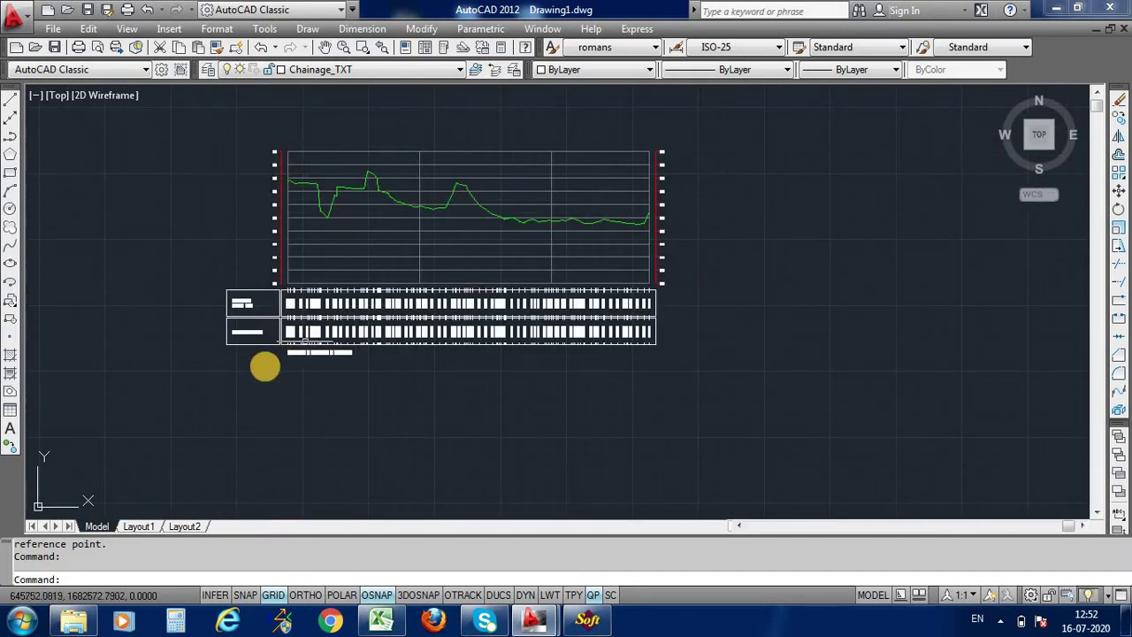
{"action": "scroll", "coordinate": [292, 327], "scroll_direction": "up", "scroll_amount": 4}
{"action": "scroll", "coordinate": [345, 274], "scroll_direction": "down", "scroll_amount": 3}
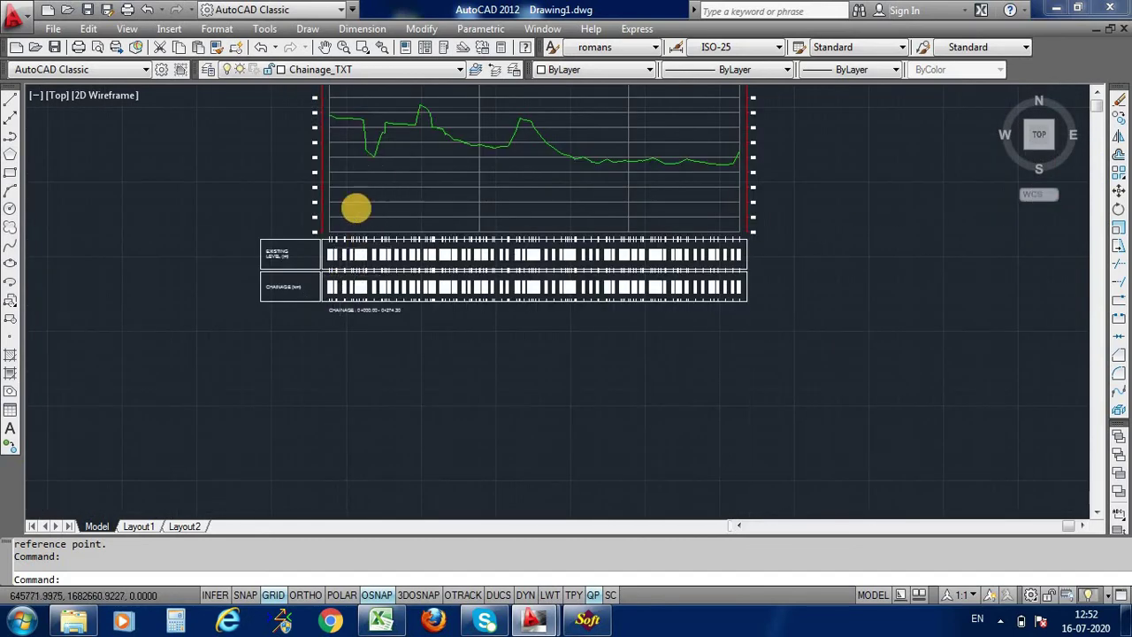
{"action": "scroll", "coordinate": [285, 409], "scroll_direction": "up", "scroll_amount": 2}
{"action": "scroll", "coordinate": [266, 434], "scroll_direction": "up", "scroll_amount": 2}
{"action": "scroll", "coordinate": [291, 420], "scroll_direction": "up", "scroll_amount": 1}
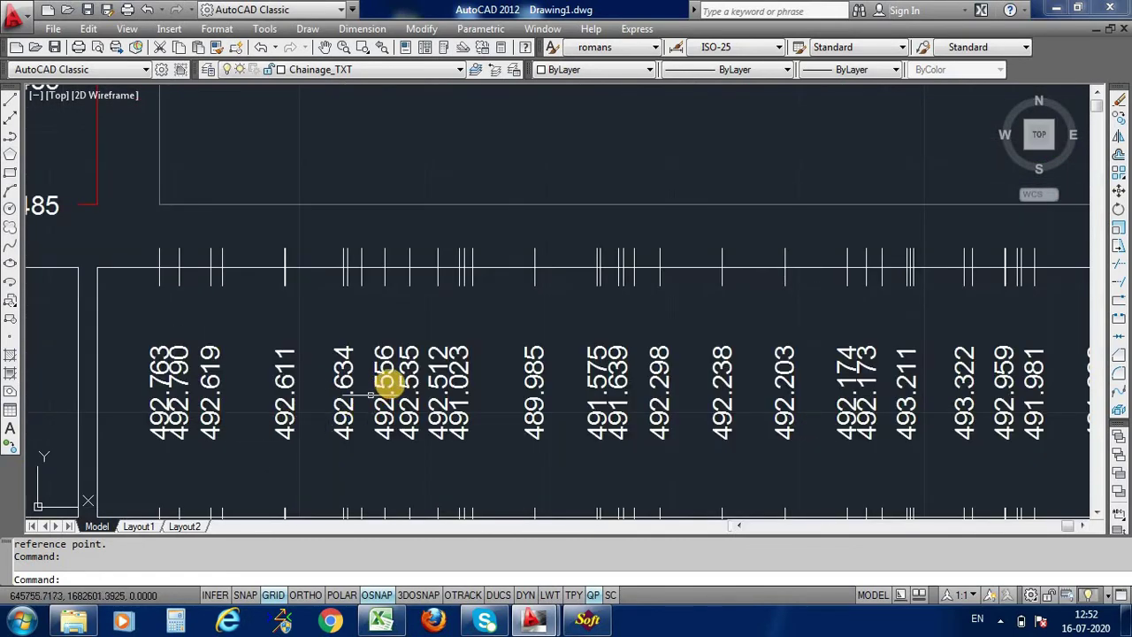
{"action": "scroll", "coordinate": [403, 389], "scroll_direction": "down", "scroll_amount": 3}
{"action": "scroll", "coordinate": [451, 396], "scroll_direction": "up", "scroll_amount": 3}
{"action": "scroll", "coordinate": [459, 389], "scroll_direction": "up", "scroll_amount": 3}
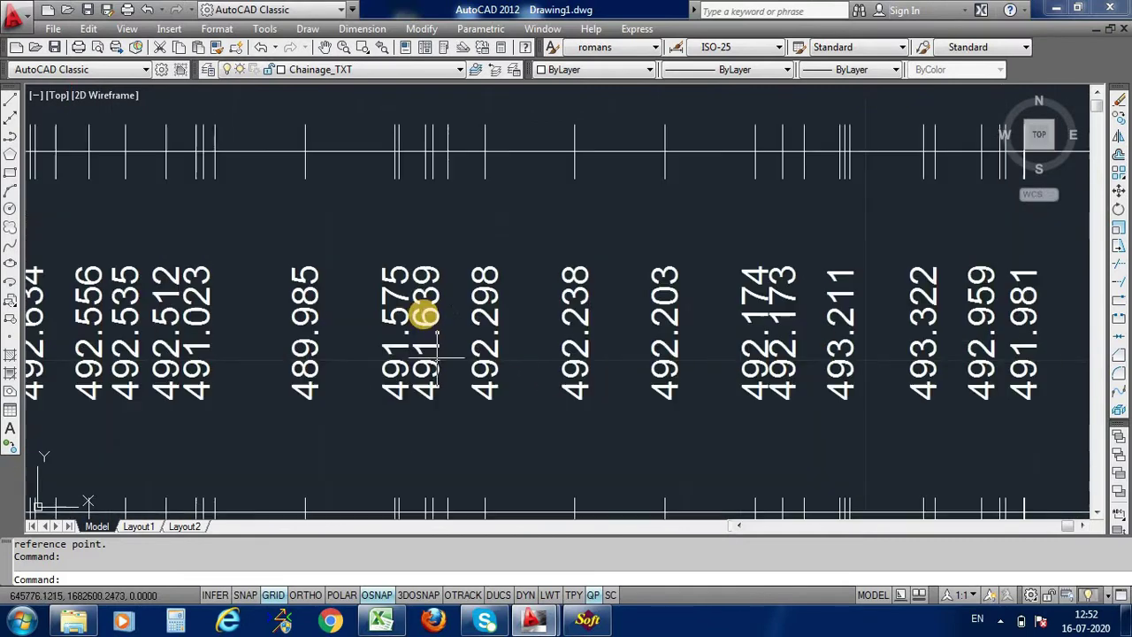
{"action": "scroll", "coordinate": [404, 445], "scroll_direction": "down", "scroll_amount": 3}
{"action": "scroll", "coordinate": [404, 445], "scroll_direction": "up", "scroll_amount": 3}
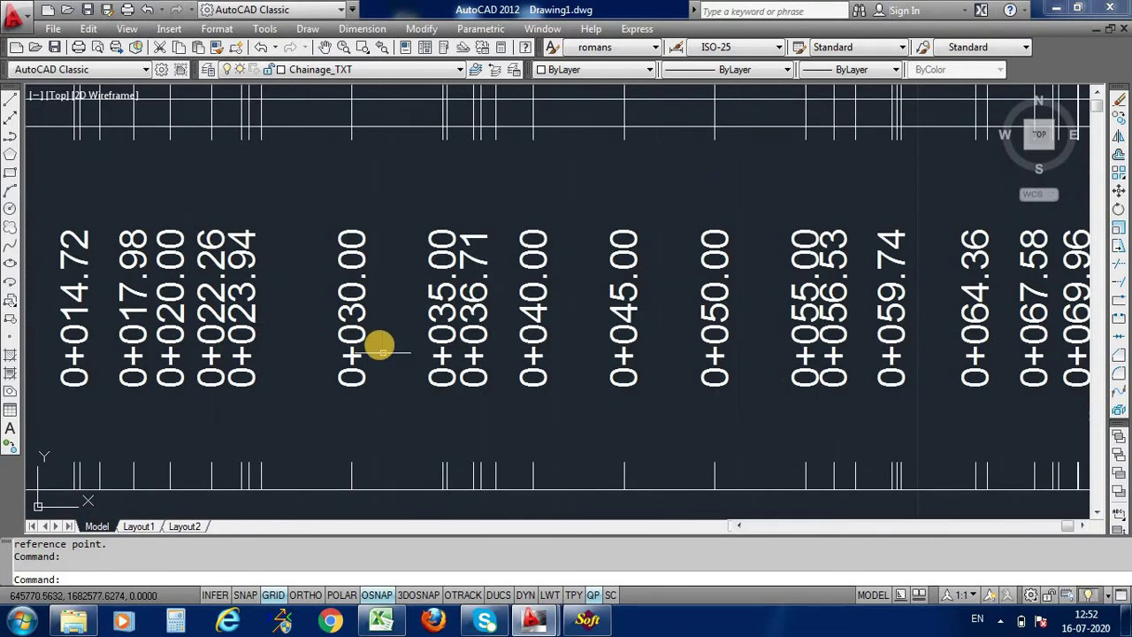
{"action": "scroll", "coordinate": [351, 327], "scroll_direction": "down", "scroll_amount": 3}
{"action": "scroll", "coordinate": [303, 324], "scroll_direction": "down", "scroll_amount": 3}
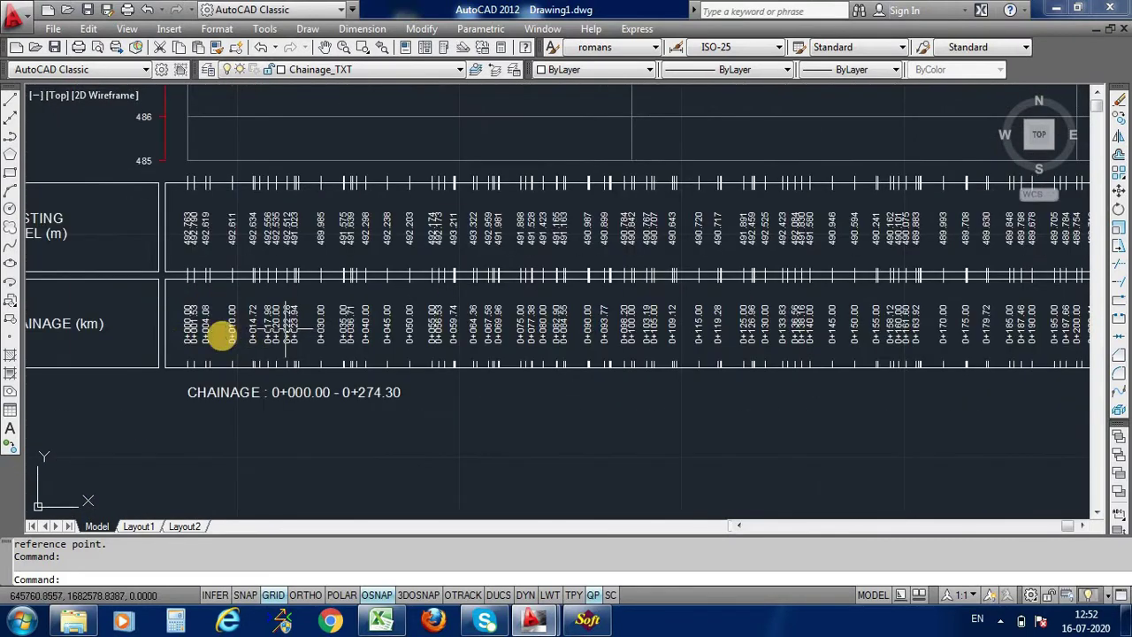
{"action": "scroll", "coordinate": [222, 329], "scroll_direction": "up", "scroll_amount": 3}
{"action": "scroll", "coordinate": [210, 340], "scroll_direction": "down", "scroll_amount": 3}
{"action": "scroll", "coordinate": [189, 342], "scroll_direction": "up", "scroll_amount": 3}
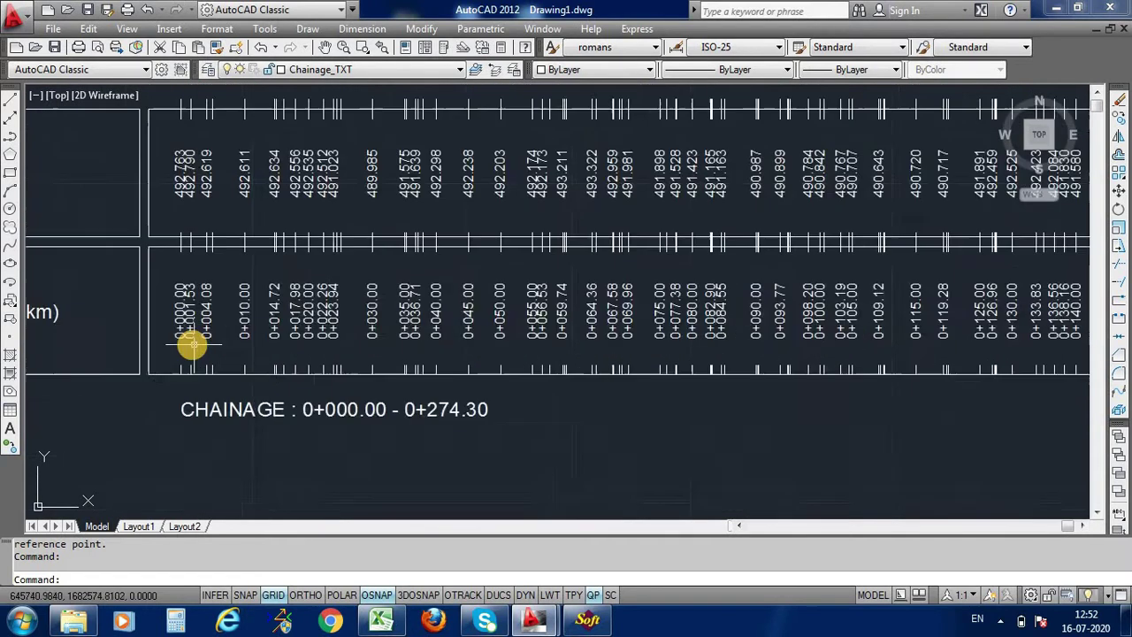
{"action": "scroll", "coordinate": [189, 341], "scroll_direction": "up", "scroll_amount": 3}
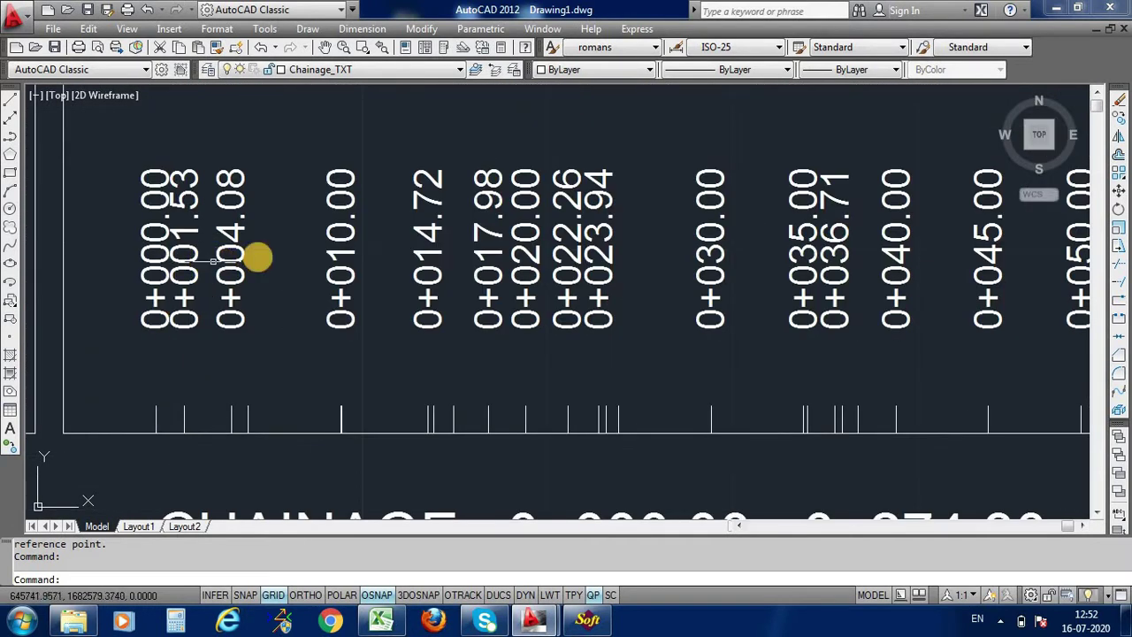
{"action": "scroll", "coordinate": [283, 257], "scroll_direction": "down", "scroll_amount": 3}
{"action": "scroll", "coordinate": [305, 258], "scroll_direction": "up", "scroll_amount": 4}
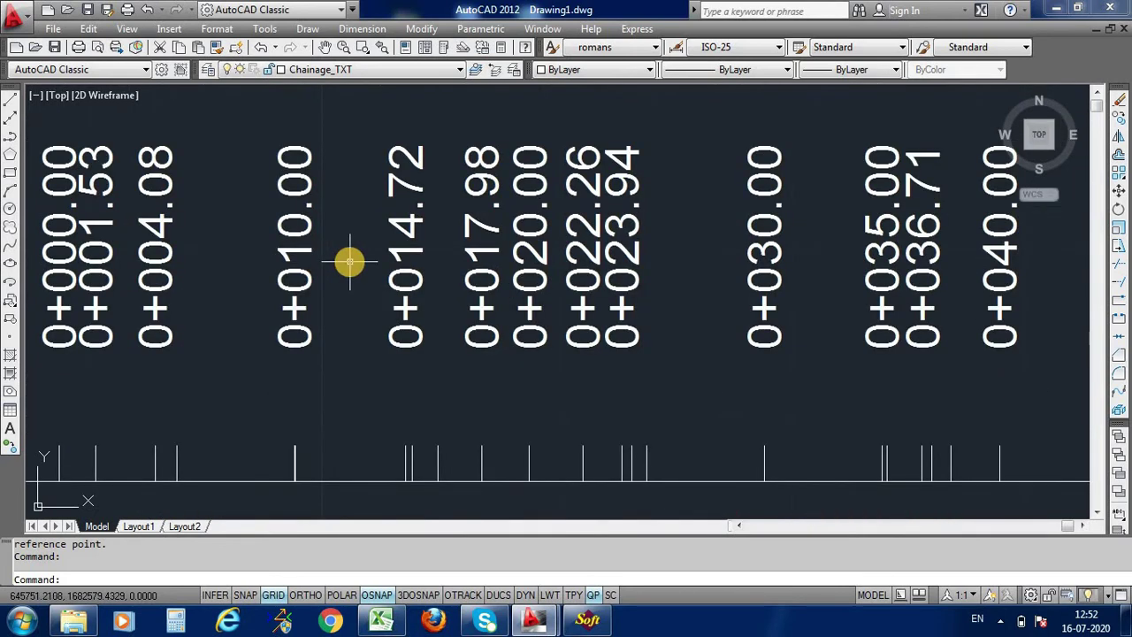
{"action": "scroll", "coordinate": [308, 272], "scroll_direction": "down", "scroll_amount": 2}
{"action": "scroll", "coordinate": [367, 272], "scroll_direction": "up", "scroll_amount": 2}
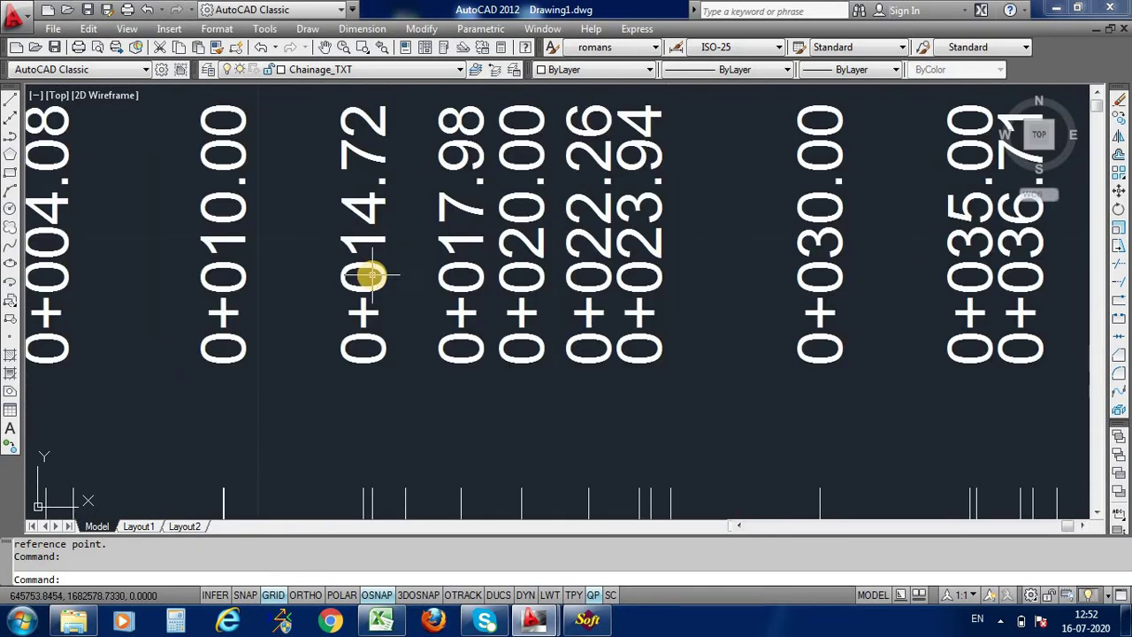
{"action": "scroll", "coordinate": [367, 274], "scroll_direction": "down", "scroll_amount": 4}
{"action": "scroll", "coordinate": [340, 287], "scroll_direction": "down", "scroll_amount": 1}
{"action": "scroll", "coordinate": [424, 280], "scroll_direction": "up", "scroll_amount": 4}
{"action": "scroll", "coordinate": [429, 277], "scroll_direction": "up", "scroll_amount": 4}
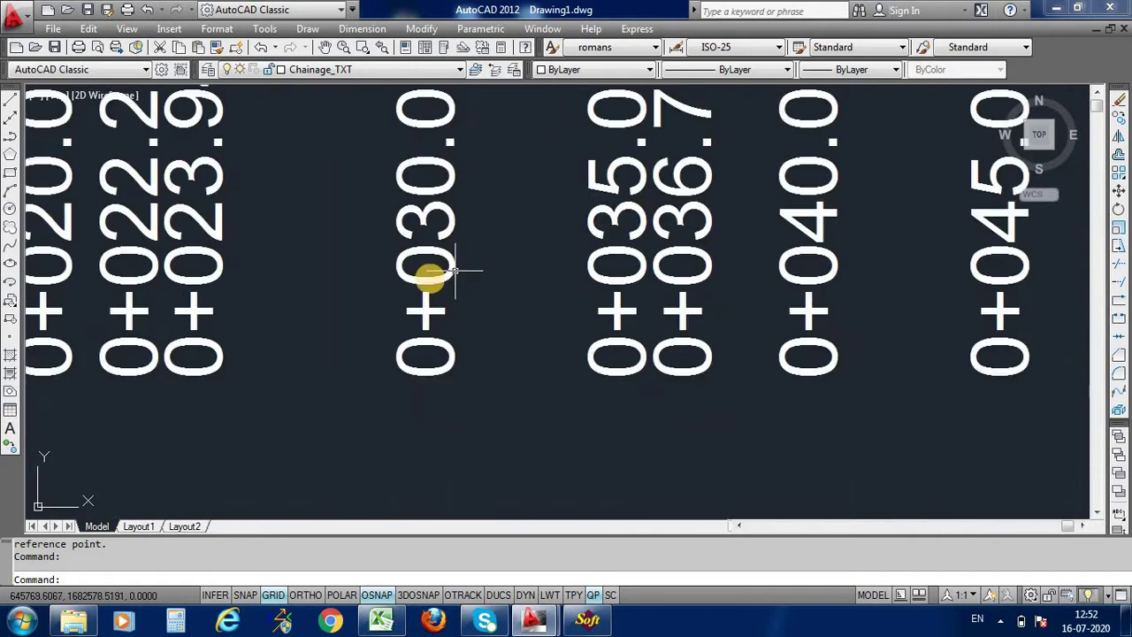
{"action": "scroll", "coordinate": [429, 277], "scroll_direction": "down", "scroll_amount": 4}
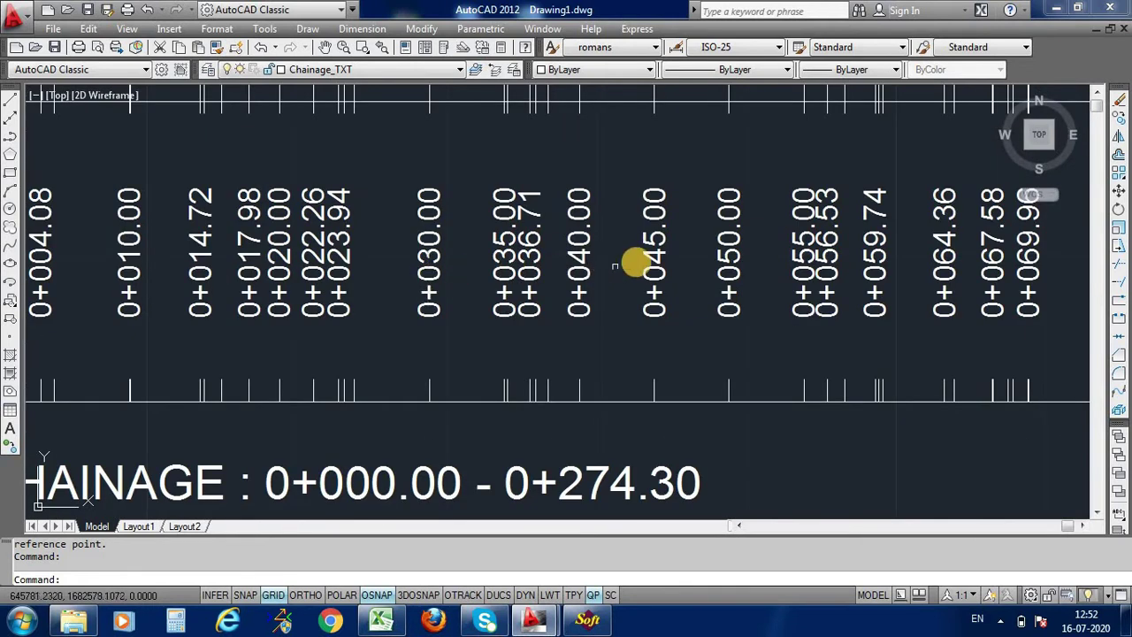
{"action": "scroll", "coordinate": [321, 316], "scroll_direction": "down", "scroll_amount": 3}
{"action": "scroll", "coordinate": [507, 298], "scroll_direction": "down", "scroll_amount": 3}
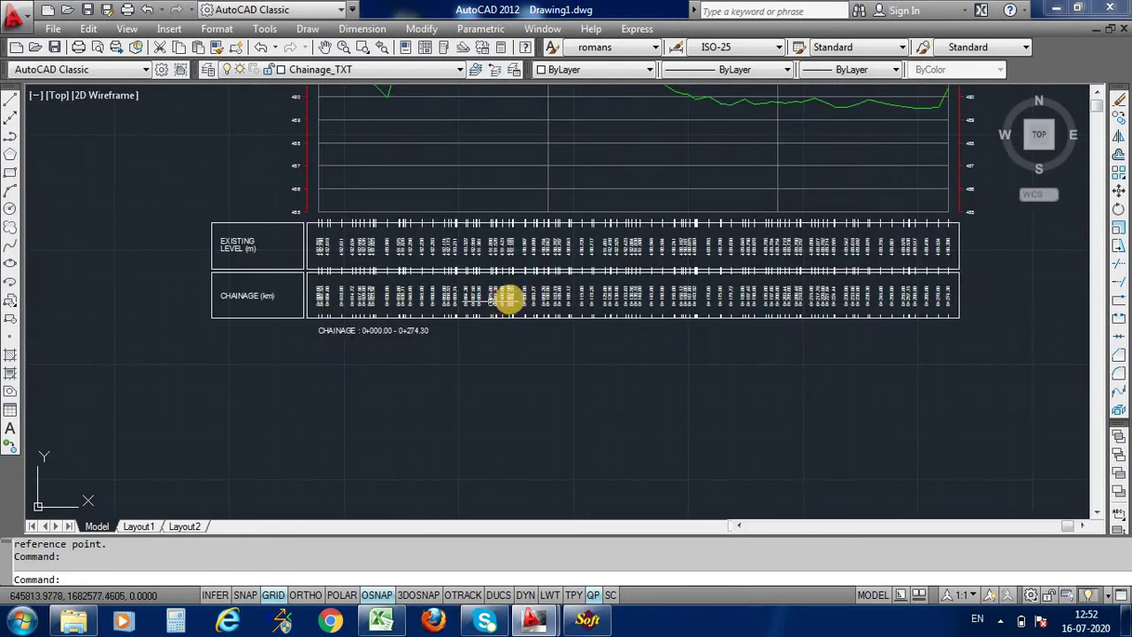
{"action": "scroll", "coordinate": [566, 280], "scroll_direction": "down", "scroll_amount": 3}
{"action": "scroll", "coordinate": [510, 216], "scroll_direction": "up", "scroll_amount": 3}
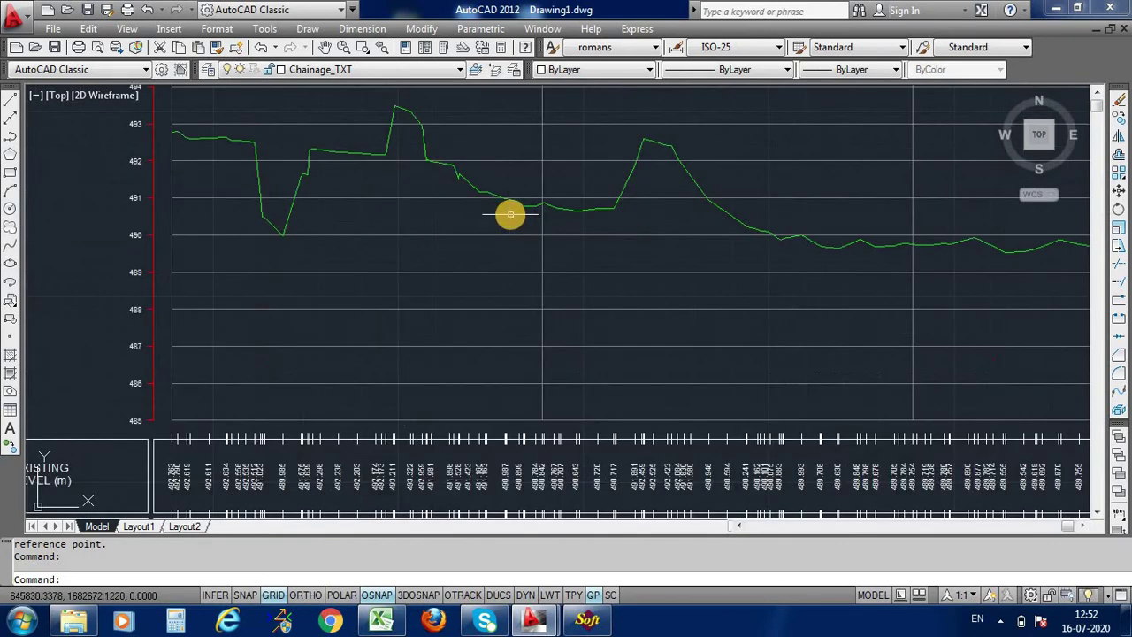
{"action": "scroll", "coordinate": [466, 173], "scroll_direction": "up", "scroll_amount": 3}
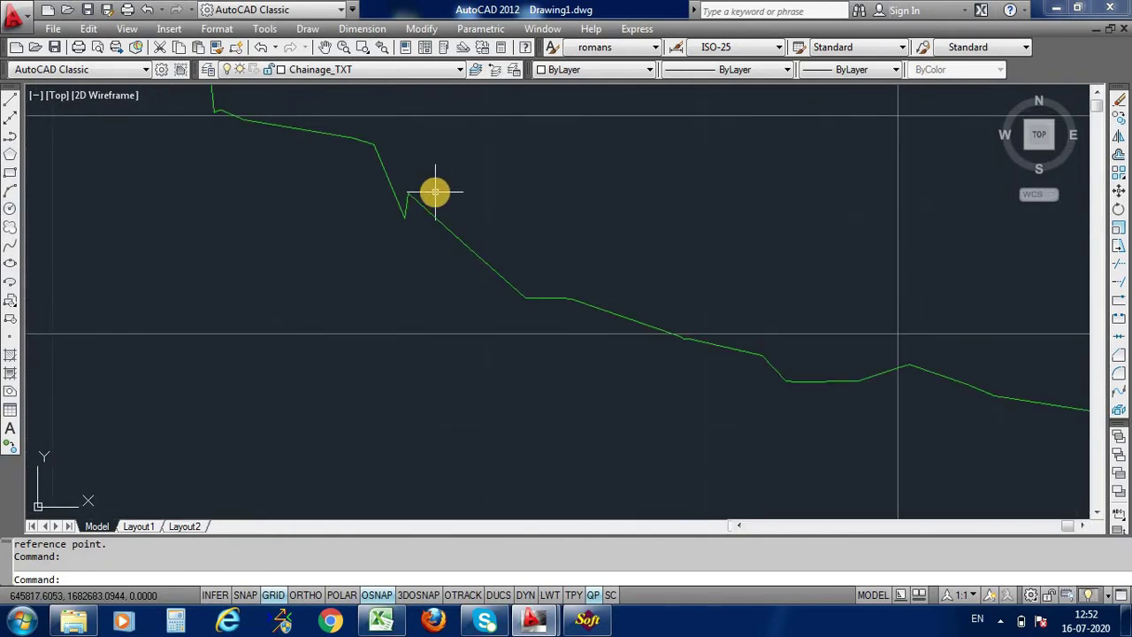
{"action": "scroll", "coordinate": [304, 232], "scroll_direction": "down", "scroll_amount": 3}
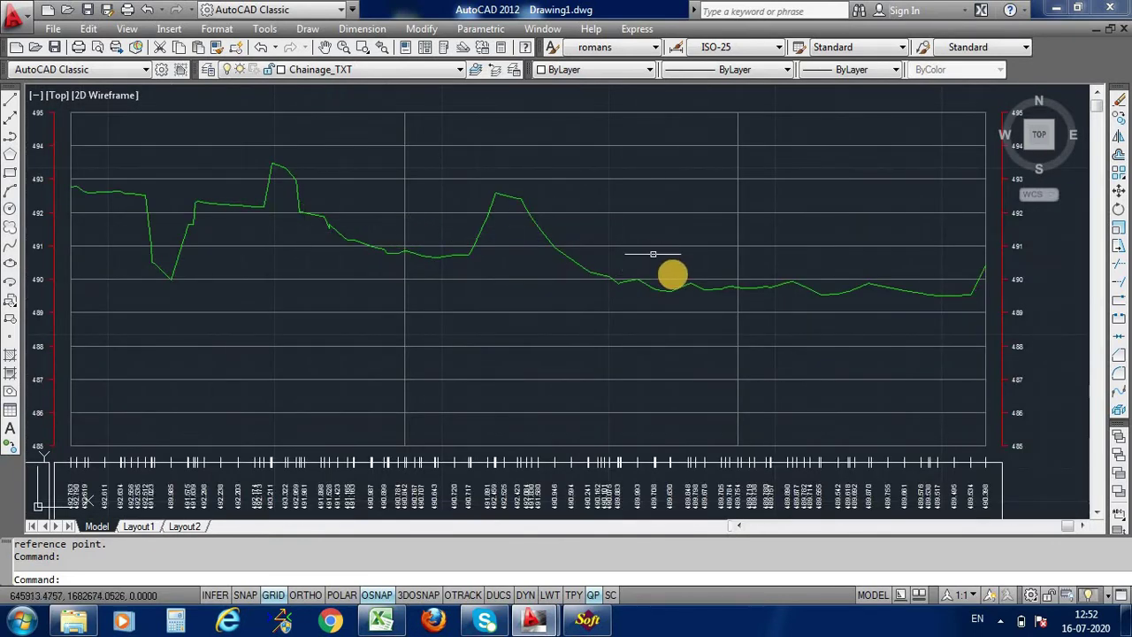
{"action": "scroll", "coordinate": [778, 255], "scroll_direction": "down", "scroll_amount": 3}
{"action": "scroll", "coordinate": [862, 257], "scroll_direction": "up", "scroll_amount": 3}
{"action": "scroll", "coordinate": [757, 333], "scroll_direction": "down", "scroll_amount": 3}
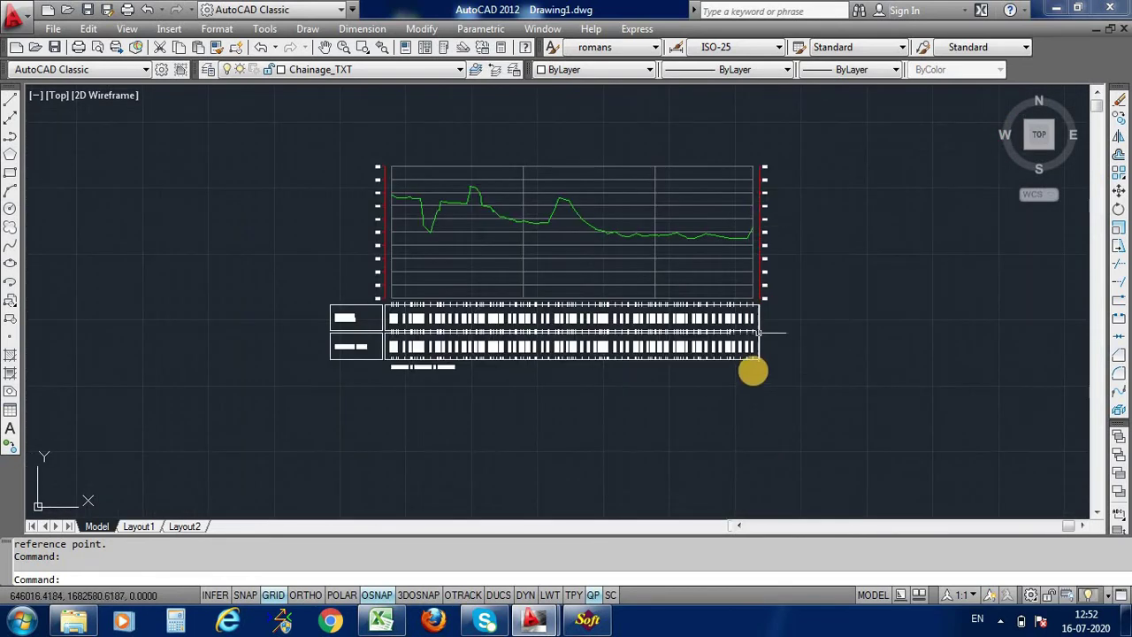
{"action": "scroll", "coordinate": [751, 320], "scroll_direction": "up", "scroll_amount": 5}
{"action": "scroll", "coordinate": [745, 303], "scroll_direction": "up", "scroll_amount": 3}
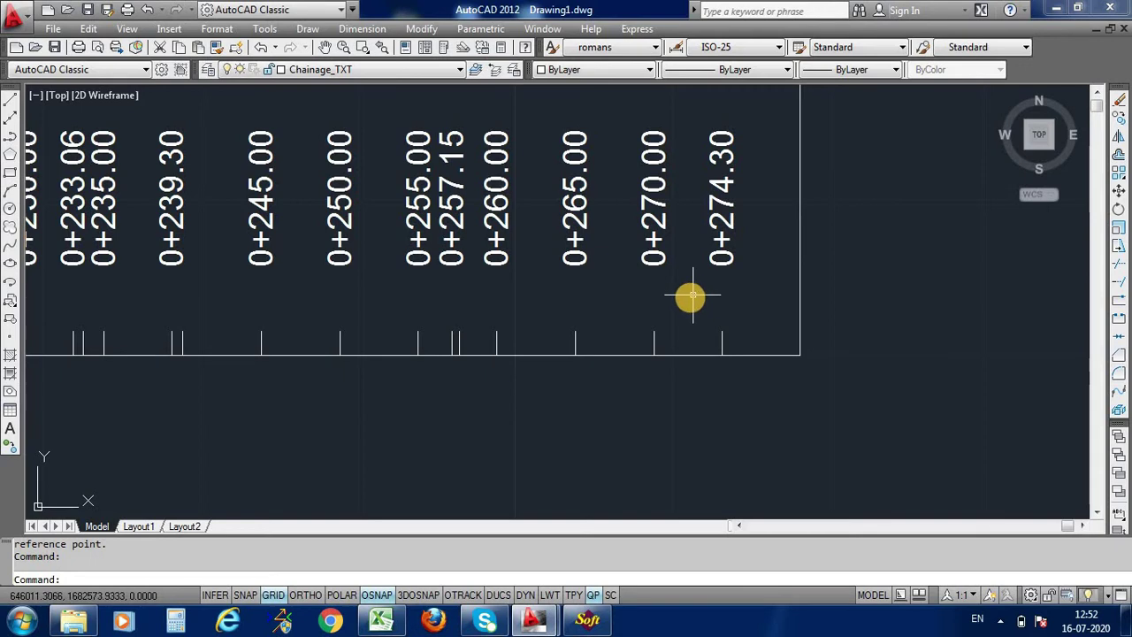
{"action": "scroll", "coordinate": [610, 329], "scroll_direction": "down", "scroll_amount": 4}
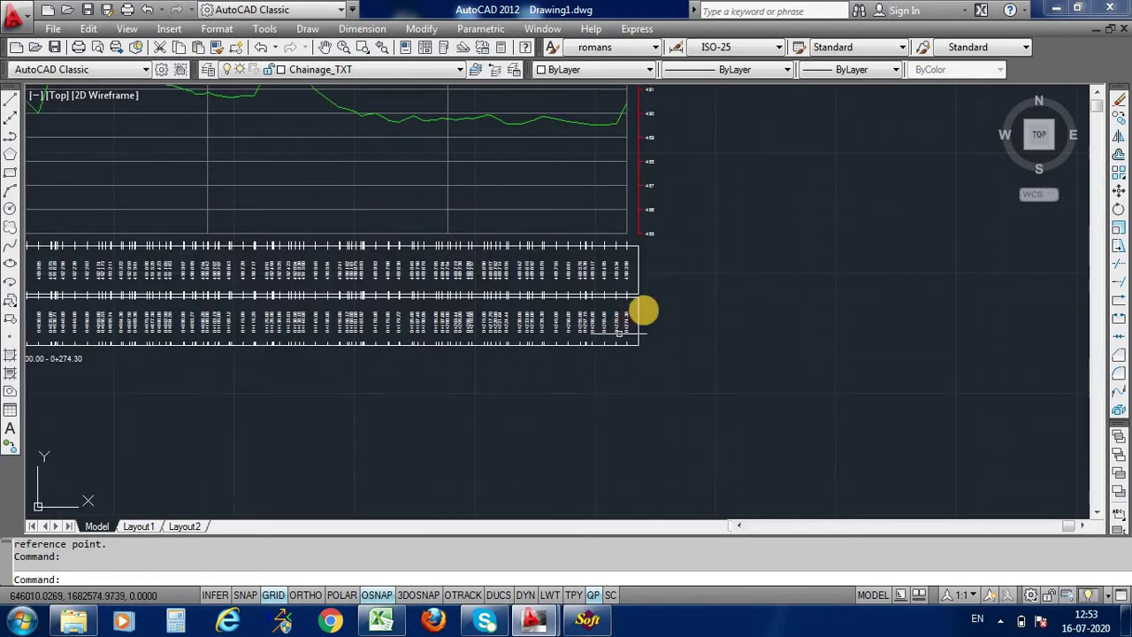
{"action": "scroll", "coordinate": [655, 301], "scroll_direction": "down", "scroll_amount": 3}
{"action": "scroll", "coordinate": [672, 283], "scroll_direction": "down", "scroll_amount": 4}
{"action": "scroll", "coordinate": [407, 279], "scroll_direction": "up", "scroll_amount": 3}
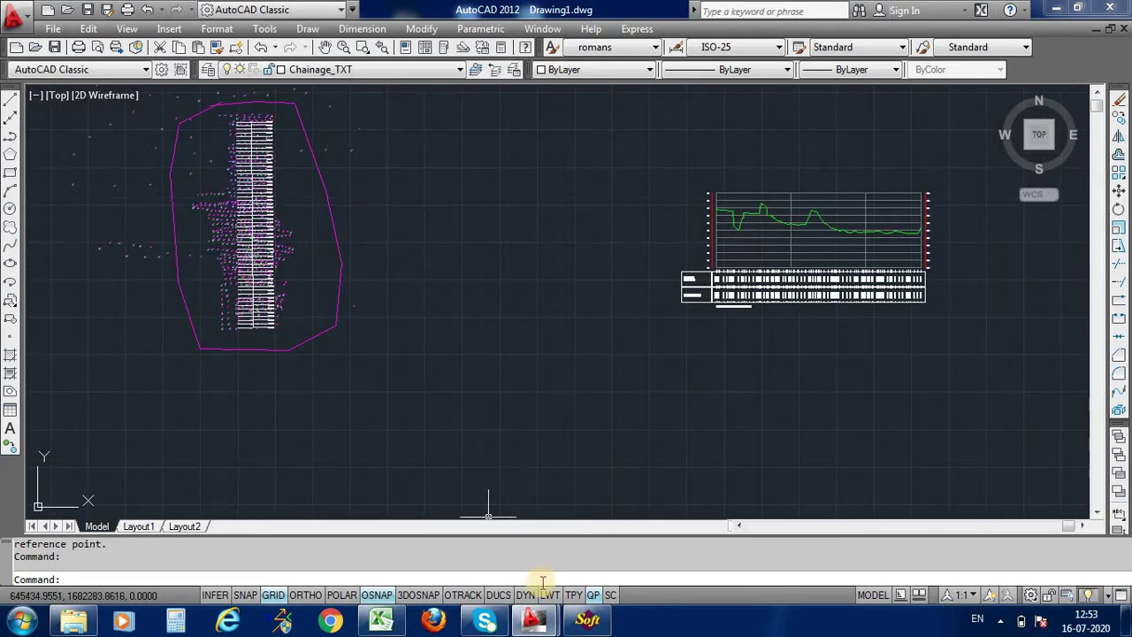
- Close the L-Profile settings and set up Draw X-Section with 4 rows and 3 columns
{"action": "left_click", "coordinate": [587, 619]}
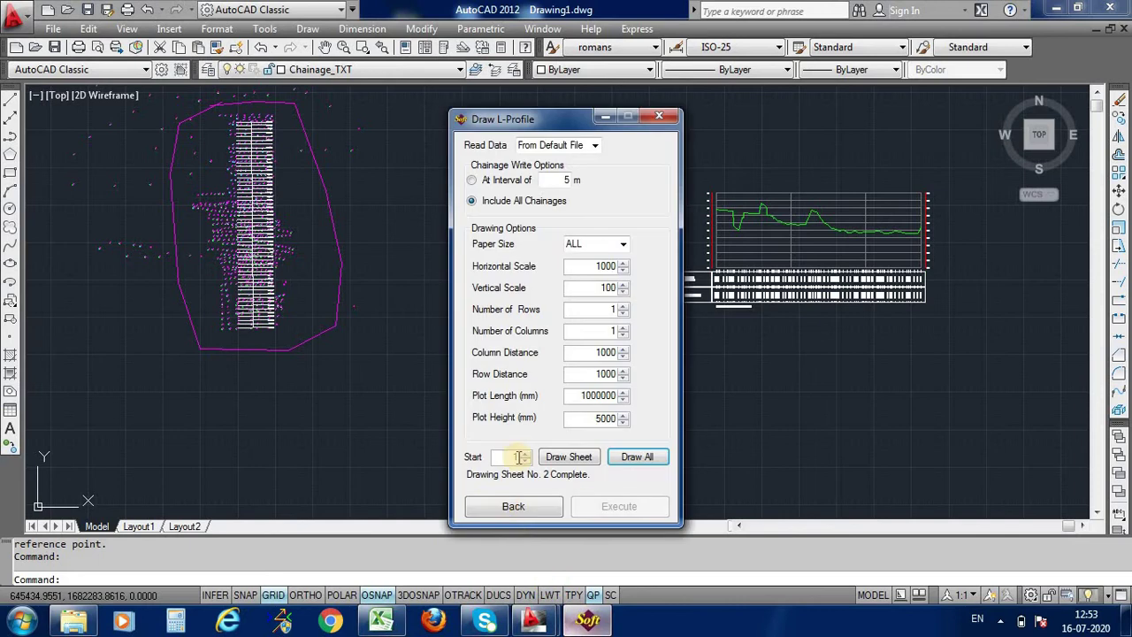
{"action": "left_click", "coordinate": [661, 120]}
{"action": "left_click", "coordinate": [645, 318]}
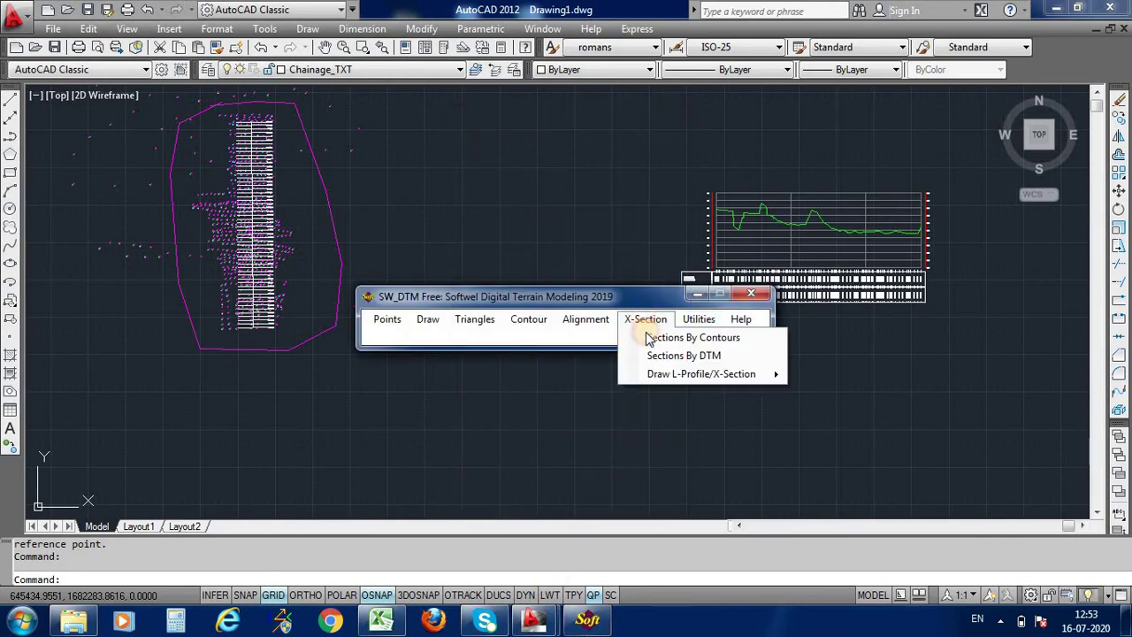
{"action": "mouse_move", "coordinate": [701, 374]}
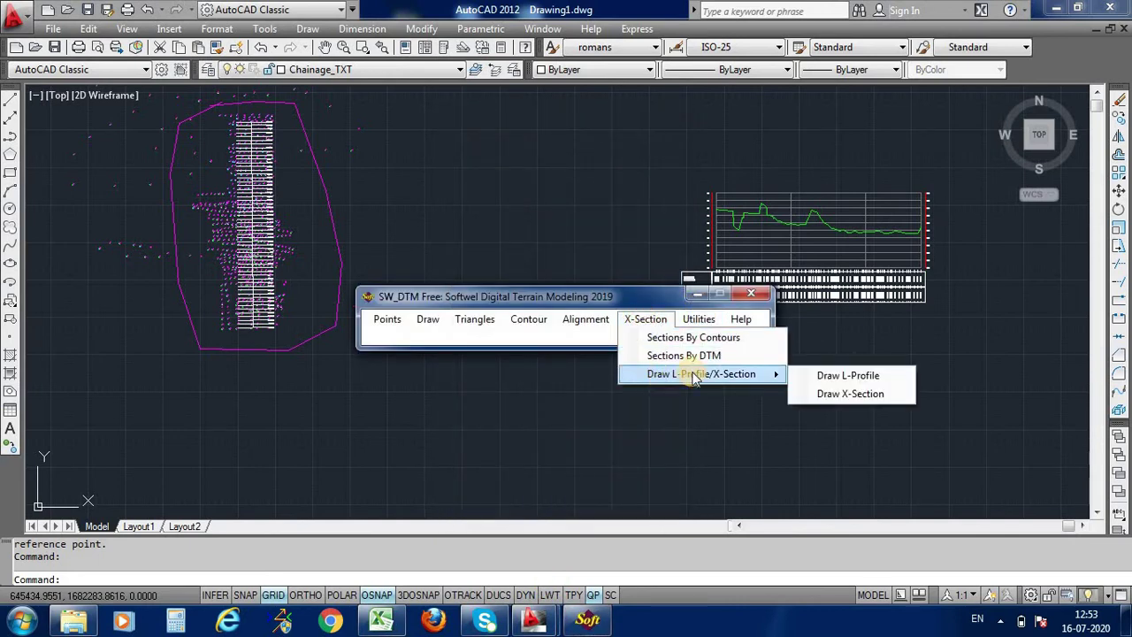
{"action": "left_click", "coordinate": [843, 395]}
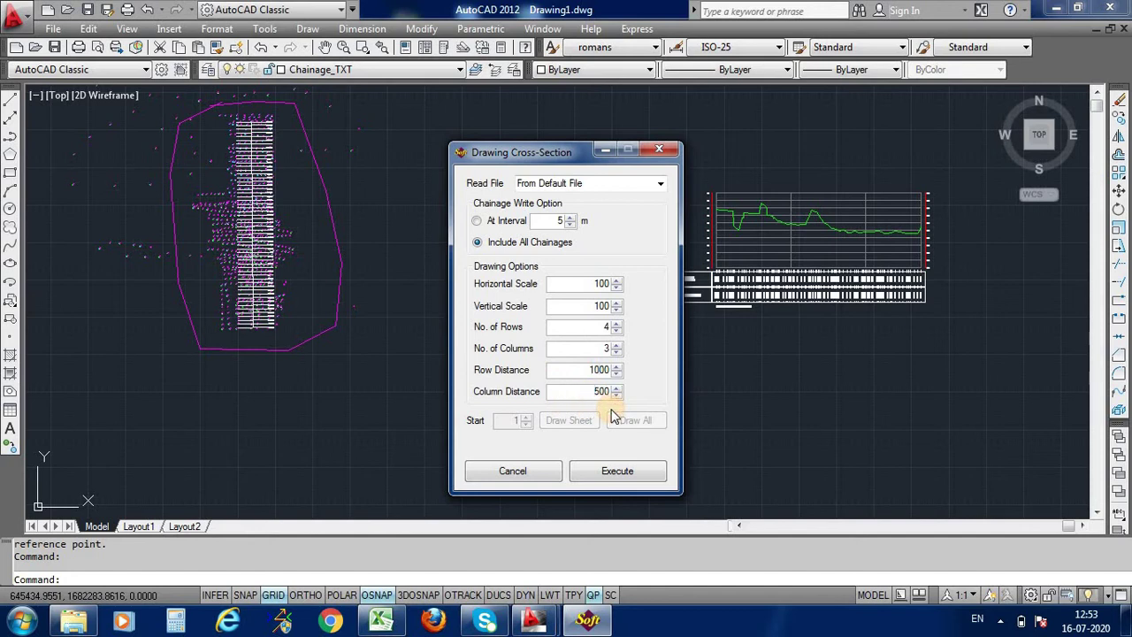
- Load the 56 sections from the default file and draw them all at 100/100, right of the profile
{"action": "left_click", "coordinate": [619, 471]}
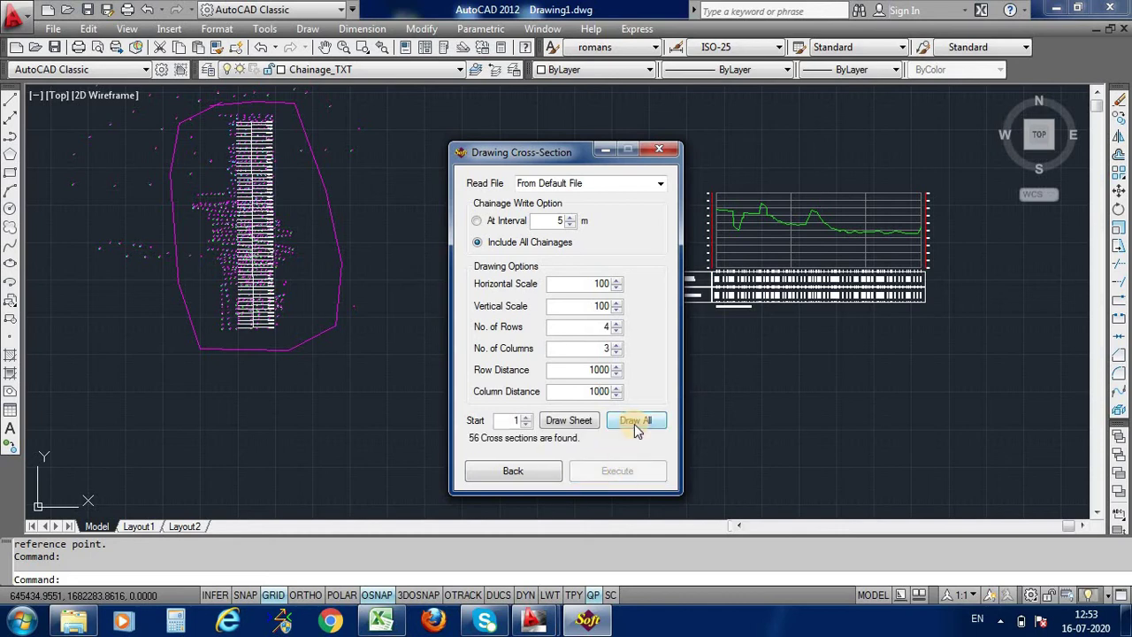
{"action": "left_click", "coordinate": [637, 423]}
{"action": "scroll", "coordinate": [327, 354], "scroll_direction": "down", "scroll_amount": 4}
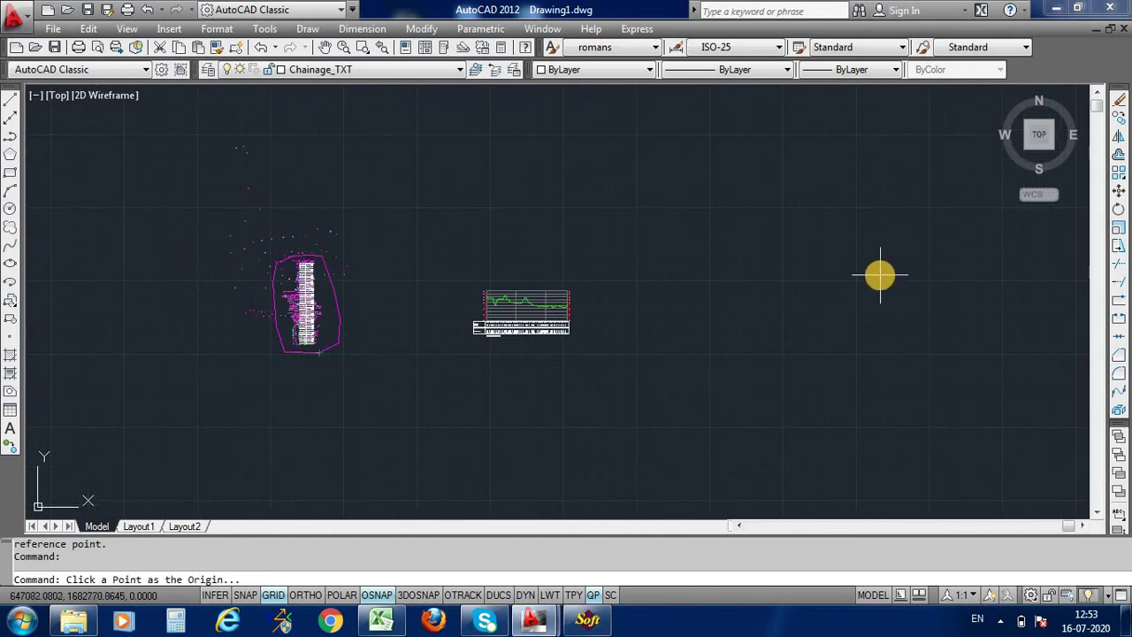
{"action": "left_click", "coordinate": [880, 276]}
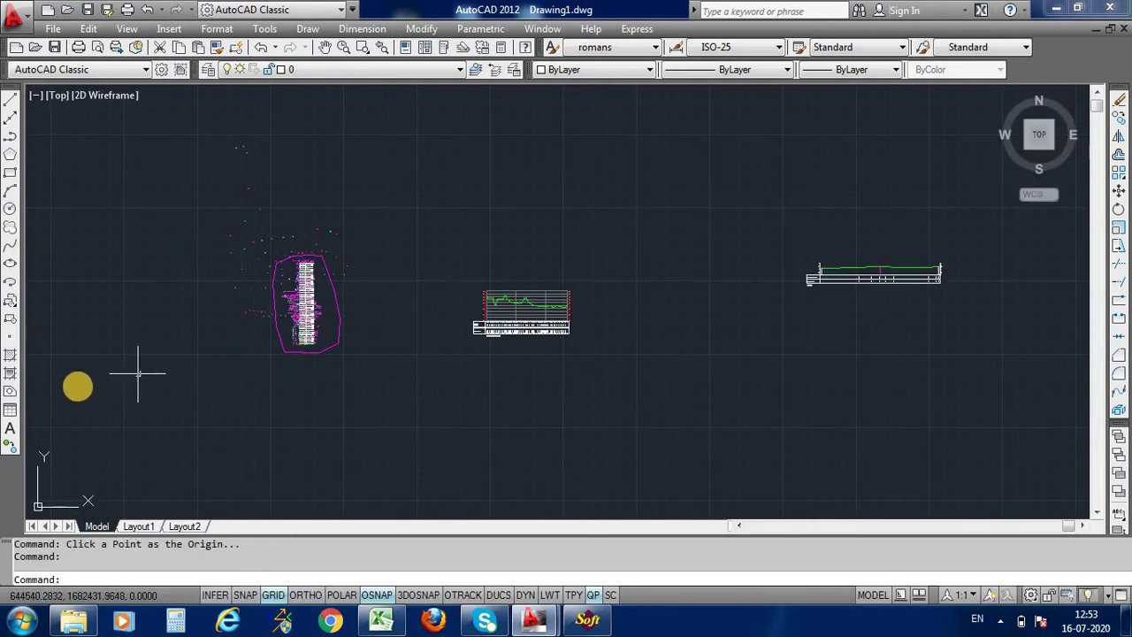
{"action": "scroll", "coordinate": [729, 318], "scroll_direction": "down", "scroll_amount": 2}
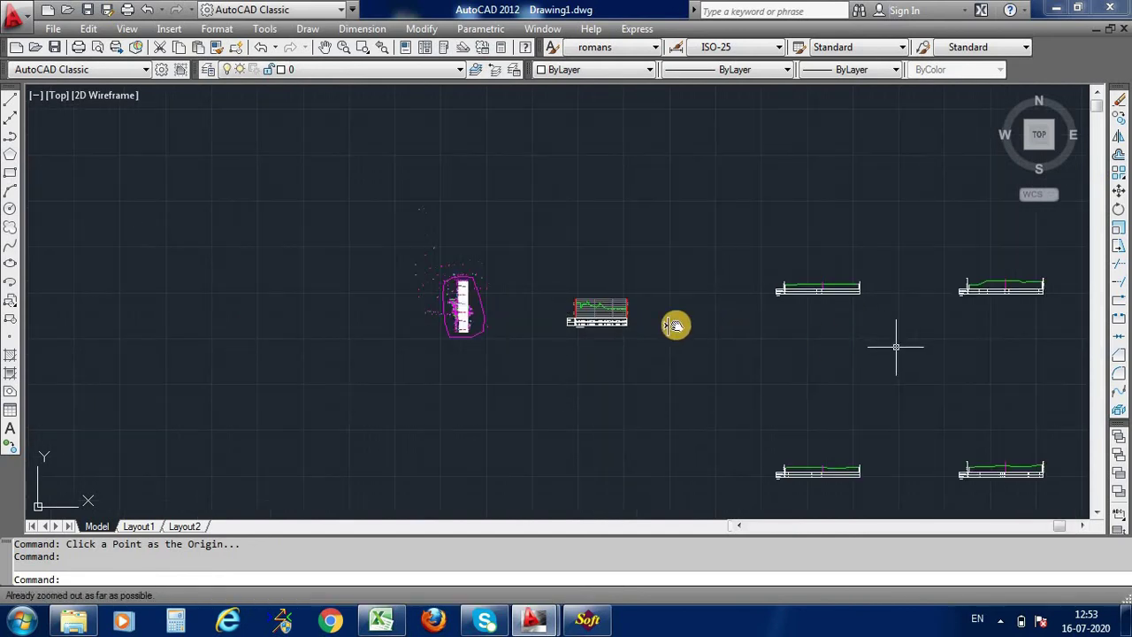
{"action": "middle_click_drag", "start_coordinate": [675, 325], "coordinate": [517, 331]}
{"action": "type", "text": "e"}
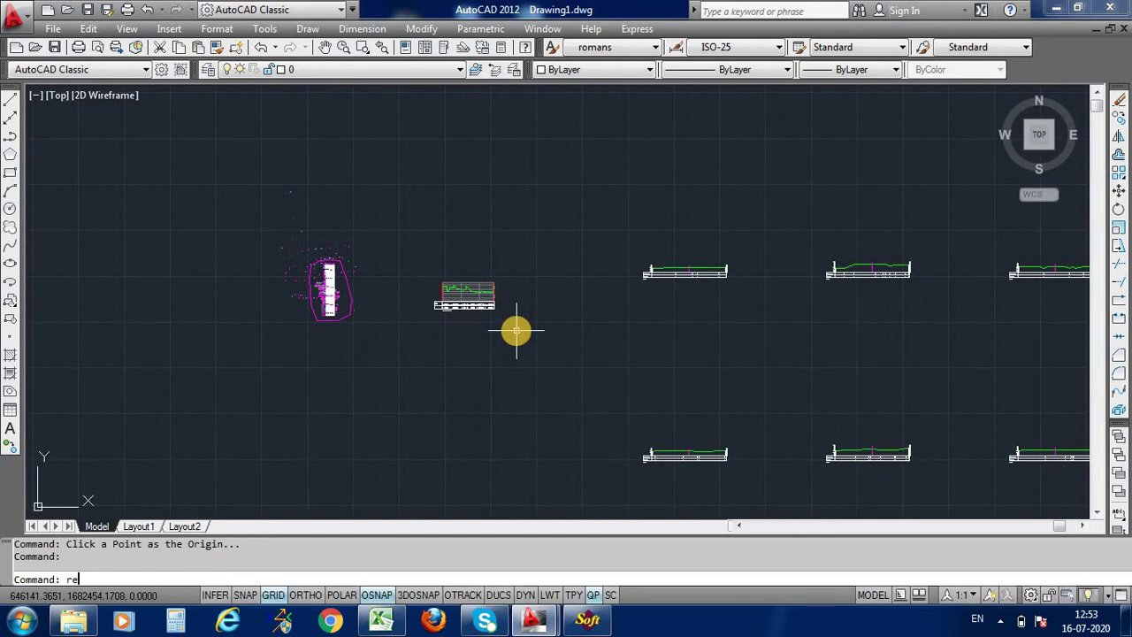
{"action": "key", "text": "Return"}
{"action": "scroll", "coordinate": [310, 224], "scroll_direction": "down", "scroll_amount": 3}
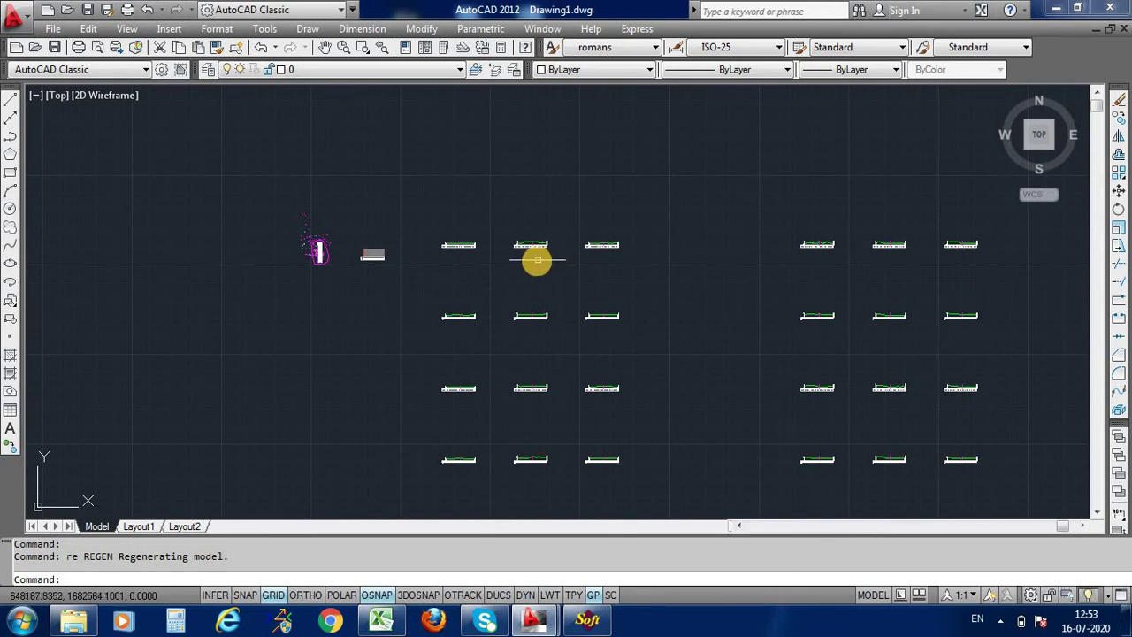
{"action": "scroll", "coordinate": [533, 255], "scroll_direction": "up", "scroll_amount": 2}
{"action": "scroll", "coordinate": [434, 250], "scroll_direction": "up", "scroll_amount": 3}
{"action": "scroll", "coordinate": [266, 252], "scroll_direction": "up", "scroll_amount": 5}
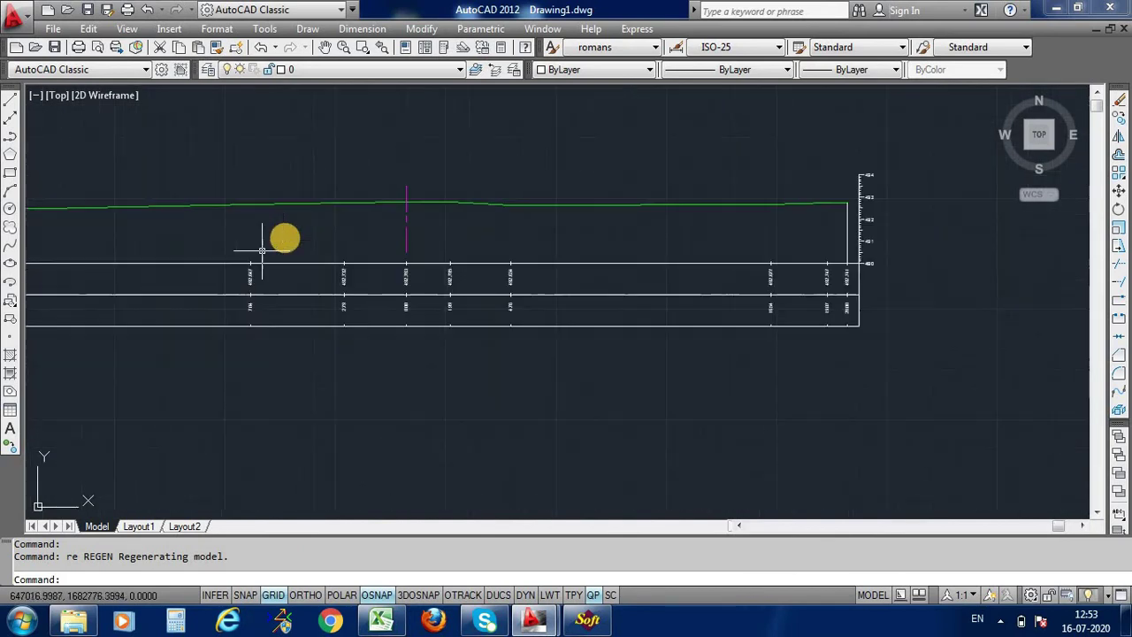
{"action": "scroll", "coordinate": [265, 253], "scroll_direction": "down", "scroll_amount": 5}
{"action": "scroll", "coordinate": [256, 253], "scroll_direction": "up", "scroll_amount": 5}
{"action": "scroll", "coordinate": [213, 252], "scroll_direction": "down", "scroll_amount": 2}
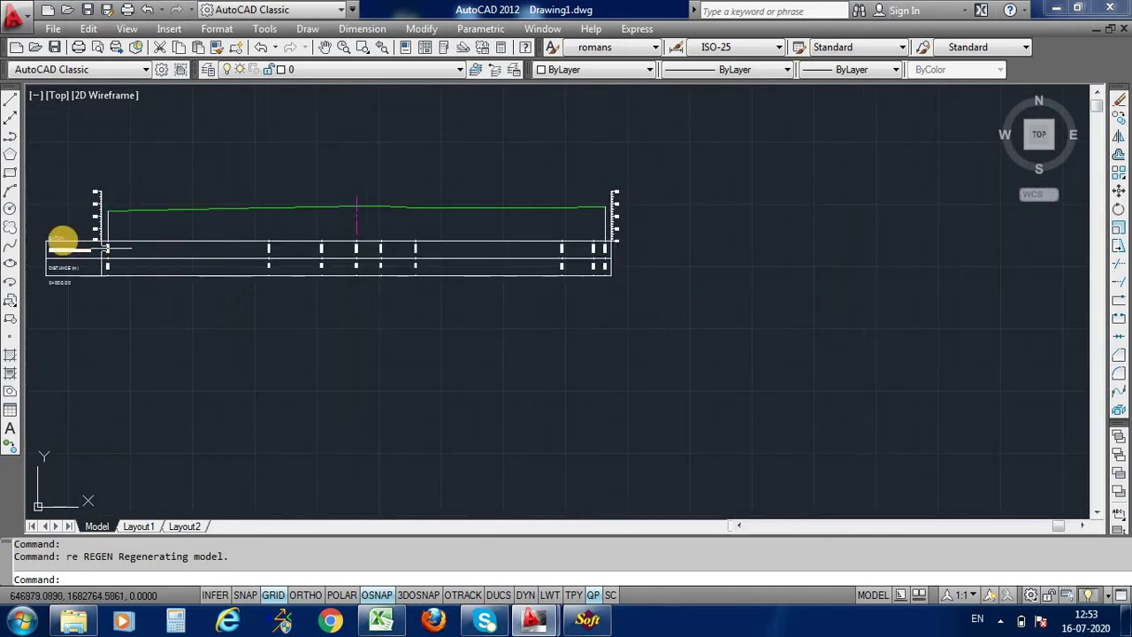
{"action": "scroll", "coordinate": [185, 217], "scroll_direction": "up", "scroll_amount": 5}
{"action": "scroll", "coordinate": [323, 225], "scroll_direction": "down", "scroll_amount": 7}
{"action": "scroll", "coordinate": [326, 227], "scroll_direction": "up", "scroll_amount": 3}
{"action": "scroll", "coordinate": [409, 220], "scroll_direction": "down", "scroll_amount": 5}
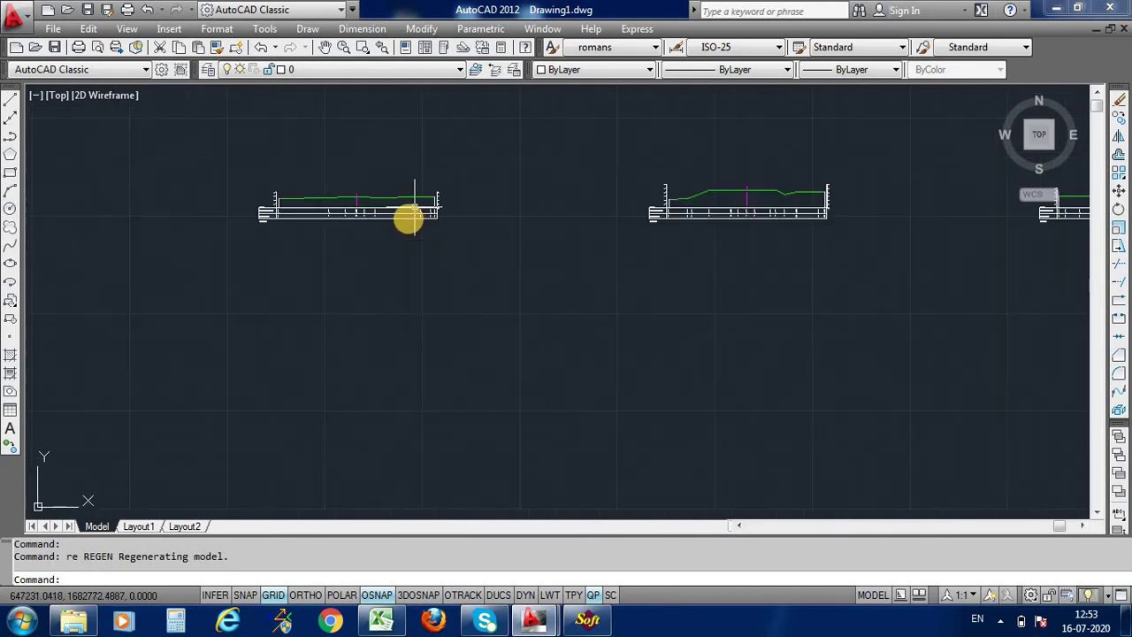
{"action": "scroll", "coordinate": [408, 218], "scroll_direction": "down", "scroll_amount": 2}
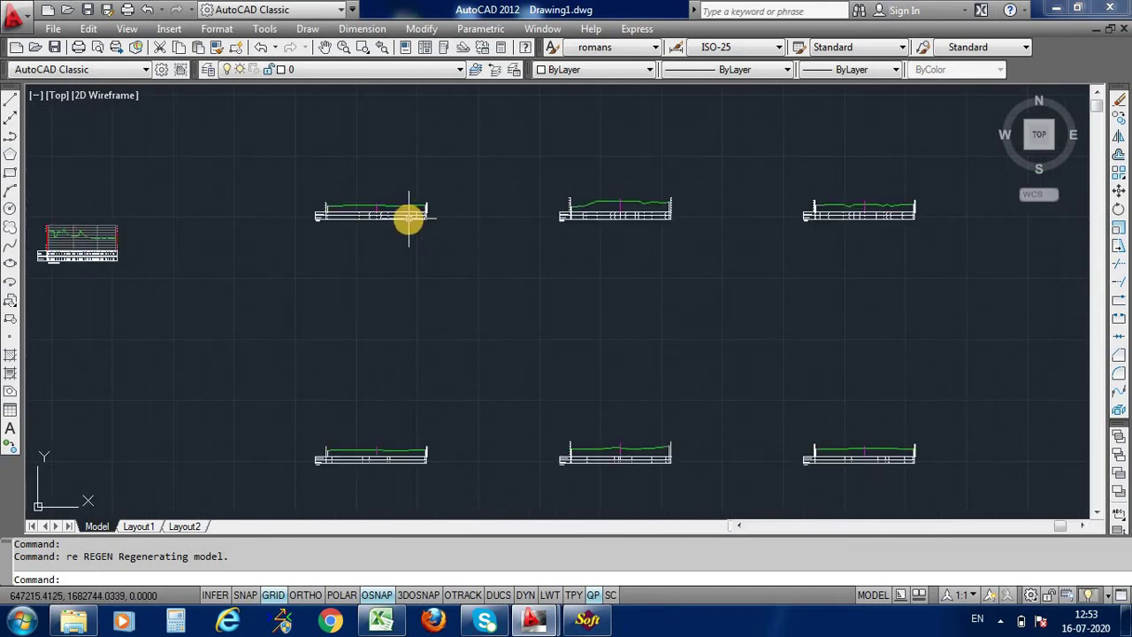
{"action": "scroll", "coordinate": [403, 256], "scroll_direction": "down", "scroll_amount": 2}
{"action": "scroll", "coordinate": [401, 310], "scroll_direction": "up", "scroll_amount": 3}
{"action": "scroll", "coordinate": [408, 327], "scroll_direction": "up", "scroll_amount": 4}
{"action": "scroll", "coordinate": [424, 327], "scroll_direction": "up", "scroll_amount": 5}
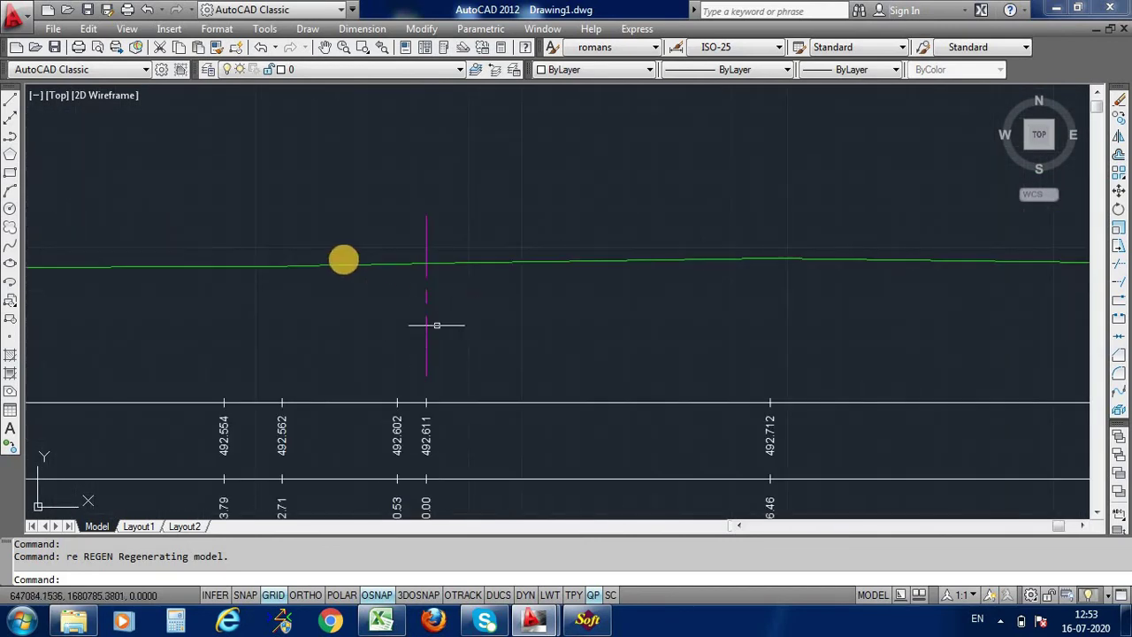
{"action": "scroll", "coordinate": [347, 275], "scroll_direction": "down", "scroll_amount": 5}
{"action": "scroll", "coordinate": [337, 239], "scroll_direction": "up", "scroll_amount": 3}
{"action": "scroll", "coordinate": [344, 292], "scroll_direction": "down", "scroll_amount": 5}
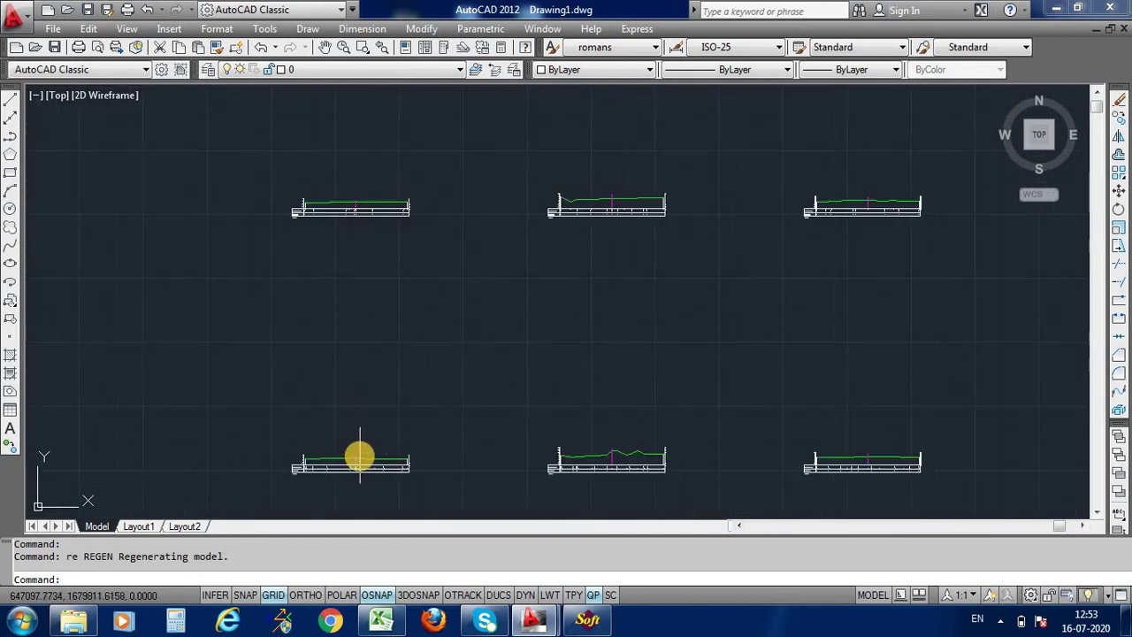
{"action": "scroll", "coordinate": [415, 433], "scroll_direction": "up", "scroll_amount": 3}
{"action": "scroll", "coordinate": [548, 429], "scroll_direction": "up", "scroll_amount": 3}
{"action": "scroll", "coordinate": [354, 438], "scroll_direction": "up", "scroll_amount": 5}
{"action": "scroll", "coordinate": [259, 433], "scroll_direction": "up", "scroll_amount": 1}
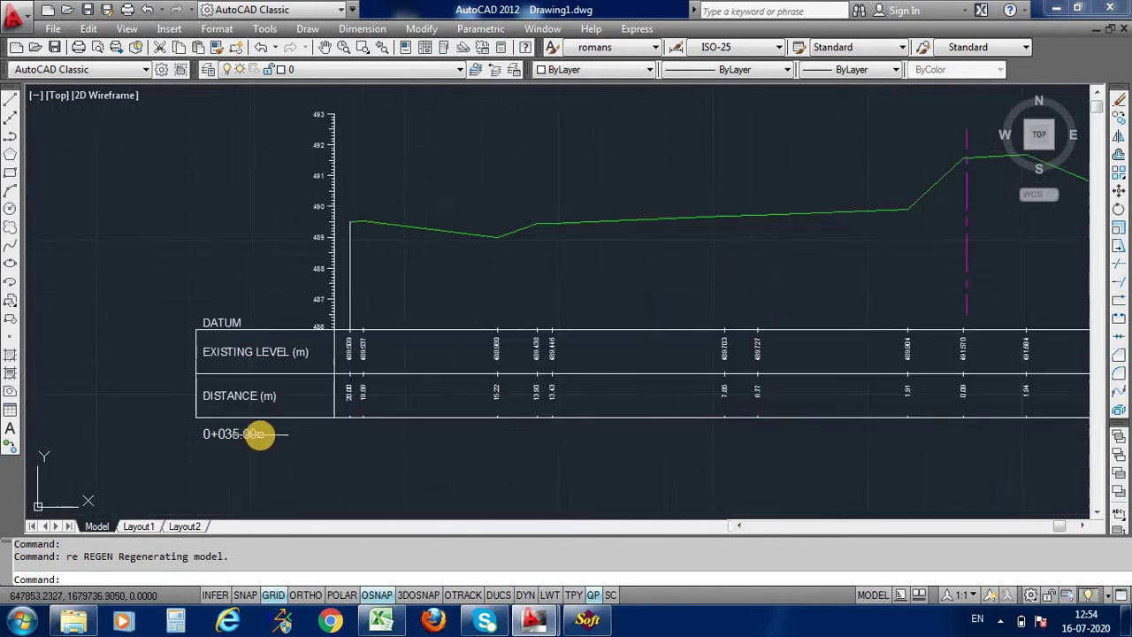
{"action": "scroll", "coordinate": [259, 433], "scroll_direction": "up", "scroll_amount": 5}
{"action": "scroll", "coordinate": [205, 376], "scroll_direction": "down", "scroll_amount": 3}
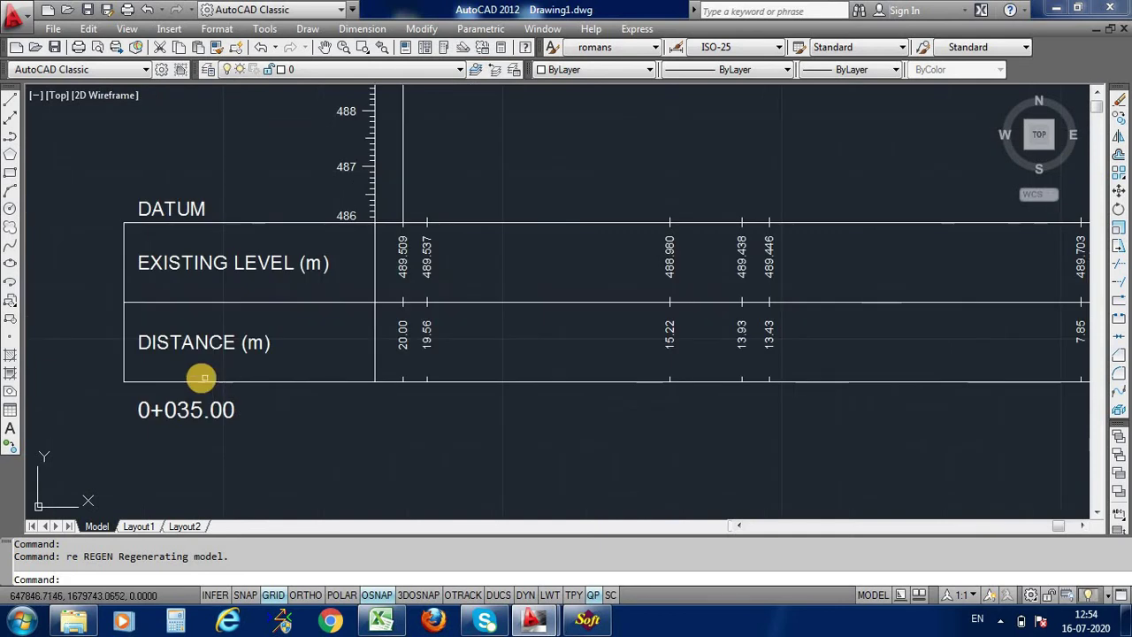
{"action": "scroll", "coordinate": [203, 378], "scroll_direction": "down", "scroll_amount": 5}
{"action": "scroll", "coordinate": [557, 292], "scroll_direction": "up", "scroll_amount": 2}
{"action": "scroll", "coordinate": [521, 278], "scroll_direction": "up", "scroll_amount": 3}
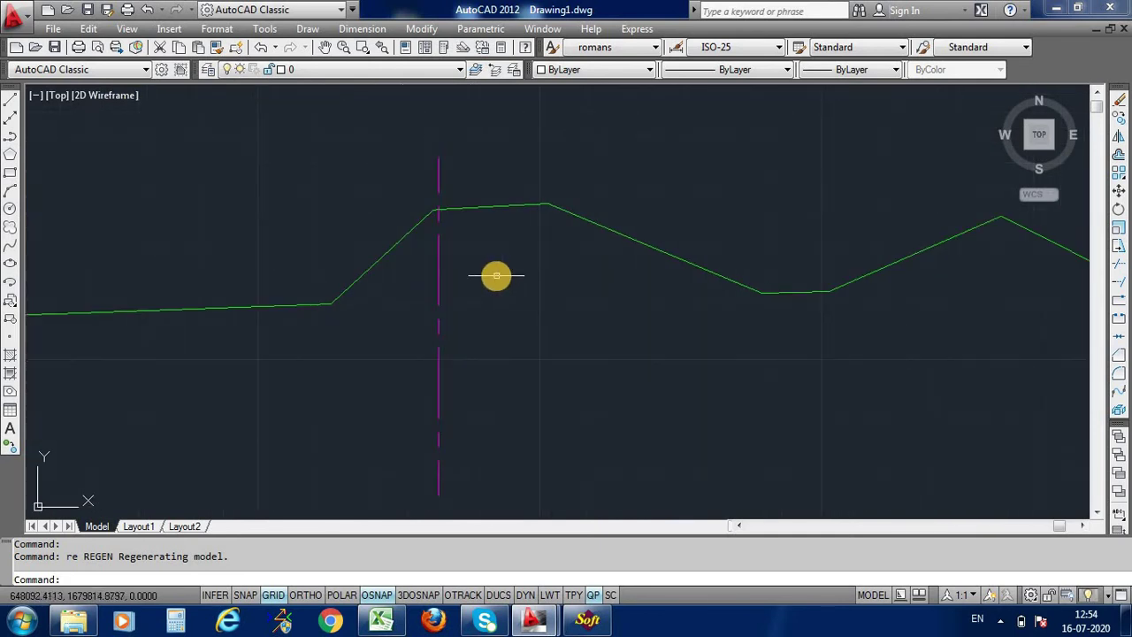
{"action": "scroll", "coordinate": [482, 279], "scroll_direction": "down", "scroll_amount": 5}
{"action": "scroll", "coordinate": [495, 261], "scroll_direction": "up", "scroll_amount": 2}
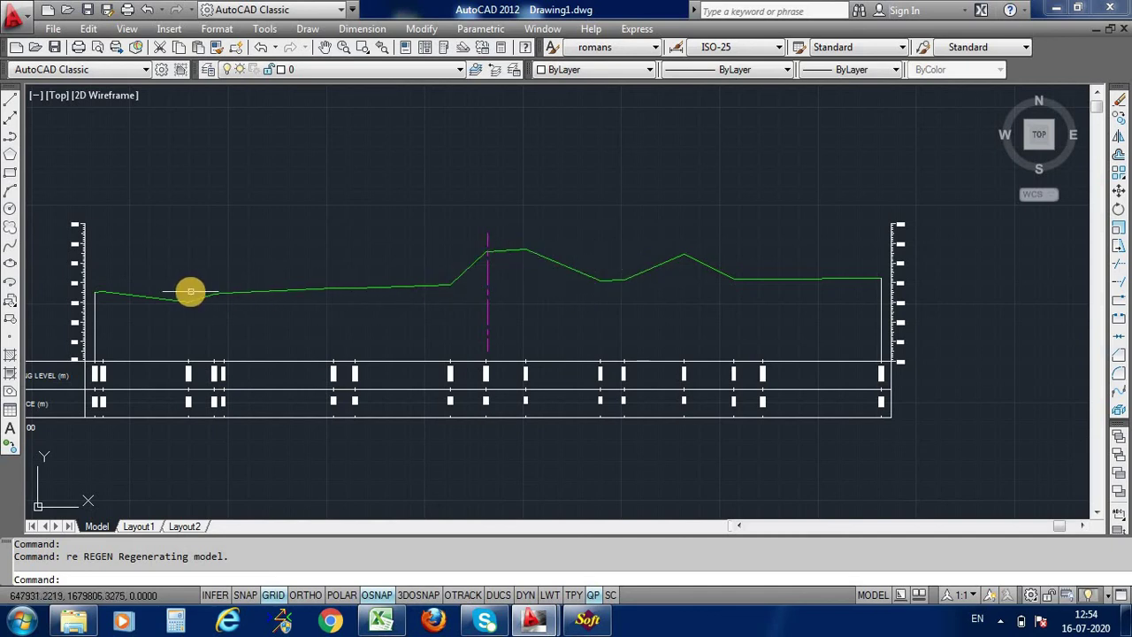
{"action": "scroll", "coordinate": [190, 292], "scroll_direction": "down", "scroll_amount": 5}
{"action": "scroll", "coordinate": [837, 295], "scroll_direction": "up", "scroll_amount": 2}
{"action": "scroll", "coordinate": [638, 296], "scroll_direction": "up", "scroll_amount": 3}
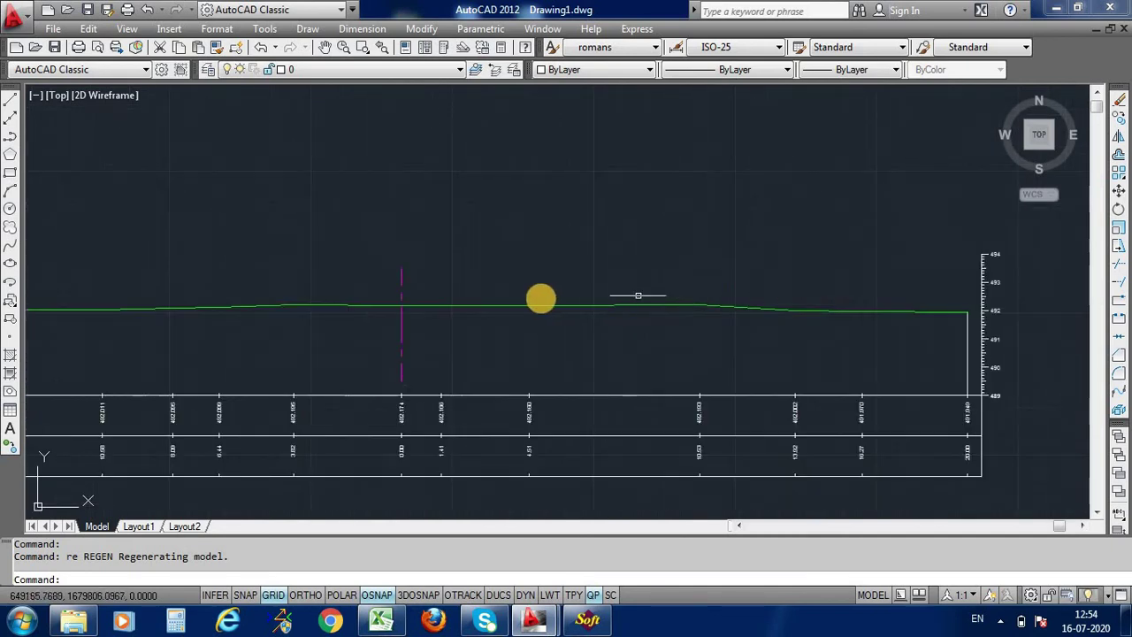
{"action": "scroll", "coordinate": [530, 309], "scroll_direction": "down", "scroll_amount": 4}
{"action": "scroll", "coordinate": [454, 260], "scroll_direction": "down", "scroll_amount": 3}
{"action": "scroll", "coordinate": [449, 245], "scroll_direction": "up", "scroll_amount": 4}
{"action": "scroll", "coordinate": [441, 221], "scroll_direction": "down", "scroll_amount": 5}
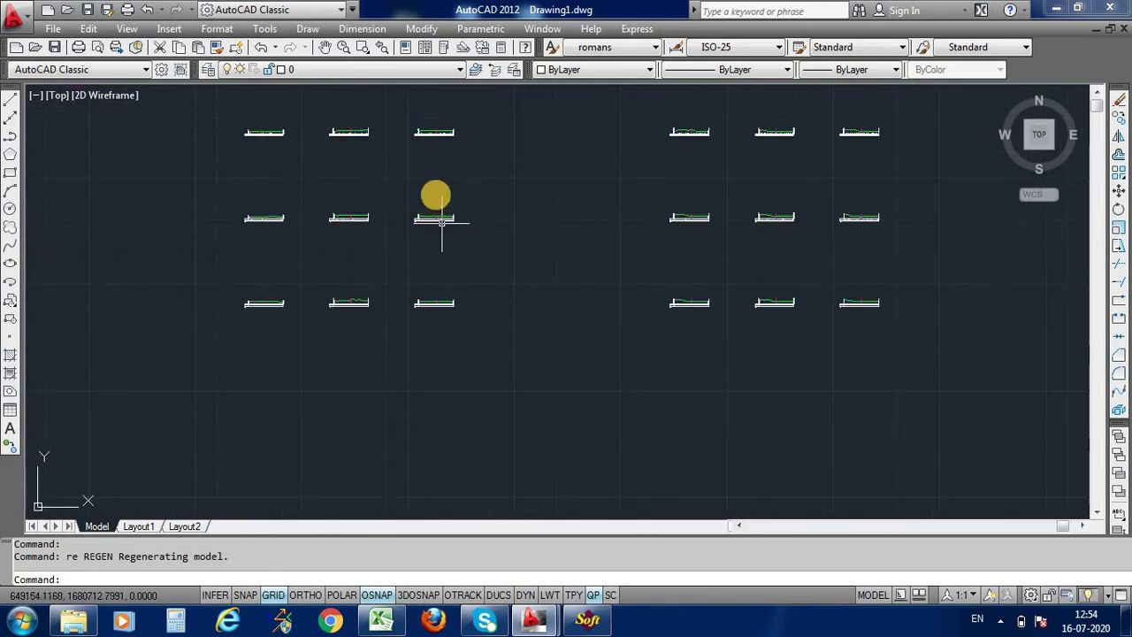
{"action": "scroll", "coordinate": [439, 190], "scroll_direction": "down", "scroll_amount": 4}
{"action": "scroll", "coordinate": [433, 160], "scroll_direction": "up", "scroll_amount": 5}
{"action": "scroll", "coordinate": [407, 172], "scroll_direction": "down", "scroll_amount": 2}
{"action": "scroll", "coordinate": [309, 181], "scroll_direction": "down", "scroll_amount": 4}
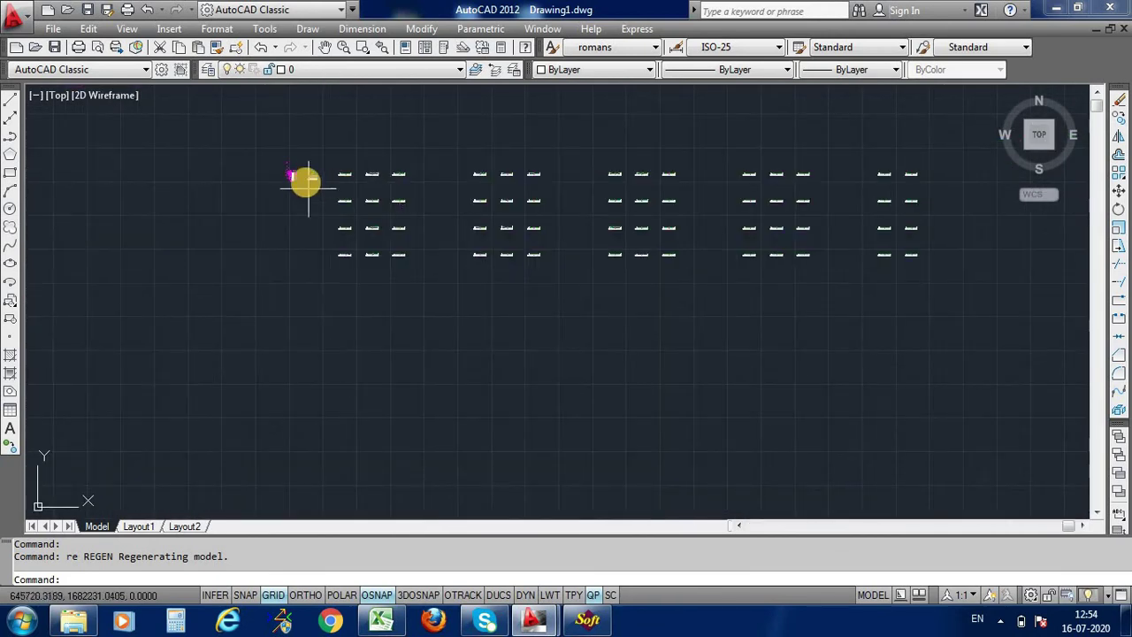
{"action": "scroll", "coordinate": [336, 159], "scroll_direction": "up", "scroll_amount": 2}
{"action": "scroll", "coordinate": [495, 158], "scroll_direction": "up", "scroll_amount": 2}
{"action": "scroll", "coordinate": [291, 258], "scroll_direction": "up", "scroll_amount": 5}
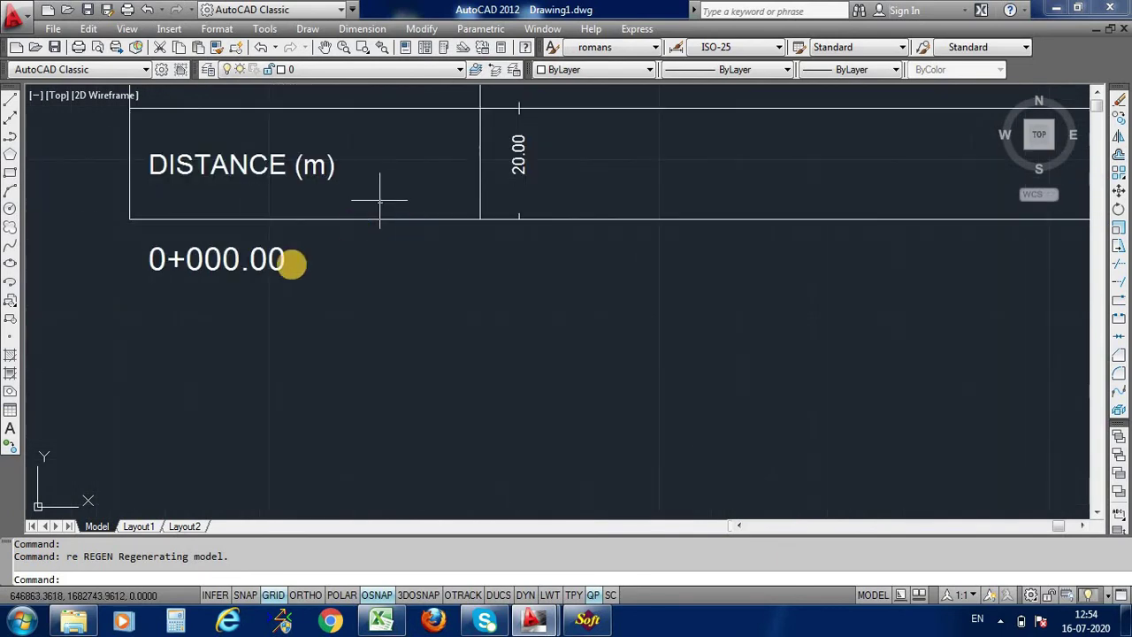
{"action": "scroll", "coordinate": [291, 256], "scroll_direction": "down", "scroll_amount": 5}
{"action": "scroll", "coordinate": [294, 266], "scroll_direction": "down", "scroll_amount": 4}
{"action": "scroll", "coordinate": [292, 330], "scroll_direction": "up", "scroll_amount": 2}
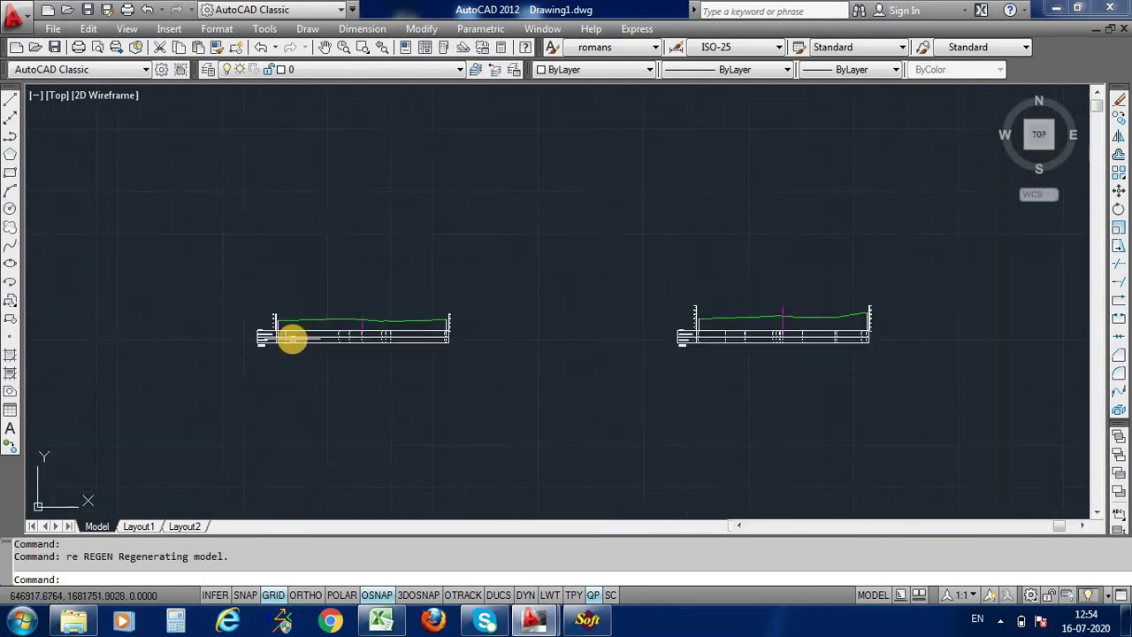
{"action": "scroll", "coordinate": [266, 353], "scroll_direction": "up", "scroll_amount": 3}
{"action": "scroll", "coordinate": [190, 381], "scroll_direction": "up", "scroll_amount": 3}
{"action": "scroll", "coordinate": [226, 292], "scroll_direction": "down", "scroll_amount": 6}
{"action": "scroll", "coordinate": [245, 249], "scroll_direction": "down", "scroll_amount": 5}
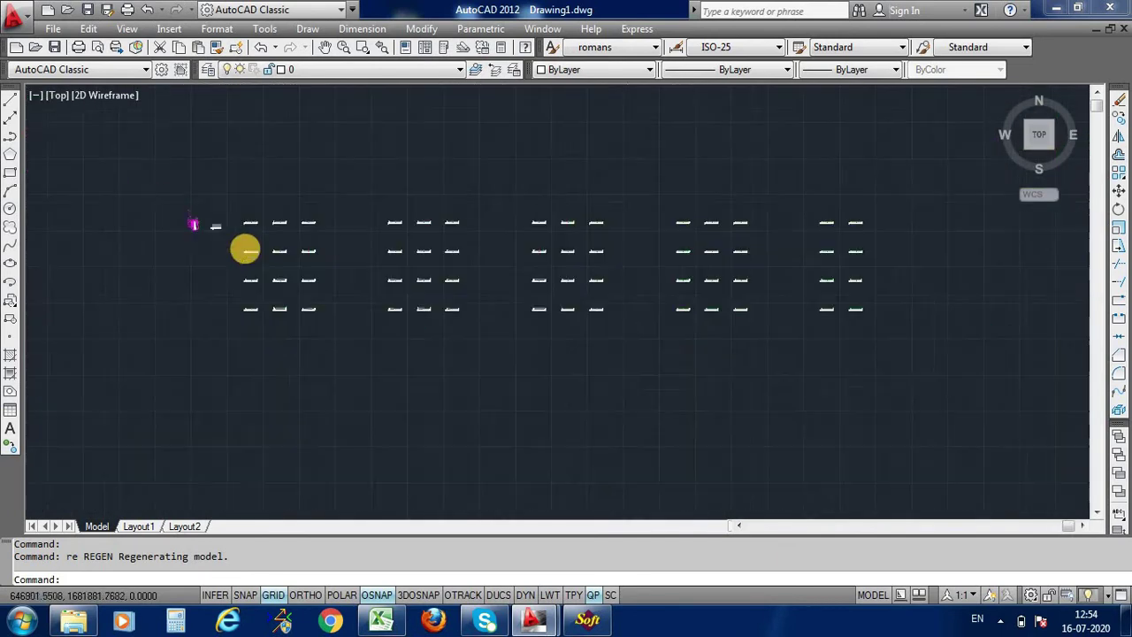
{"action": "scroll", "coordinate": [247, 255], "scroll_direction": "down", "scroll_amount": 3}
{"action": "scroll", "coordinate": [242, 271], "scroll_direction": "up", "scroll_amount": 2}
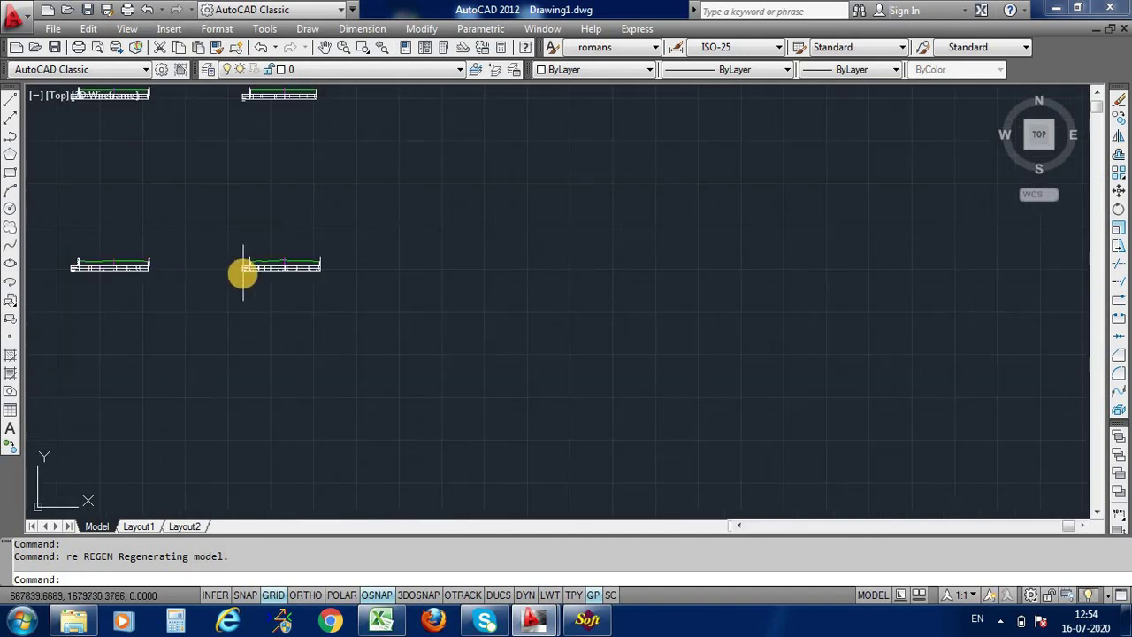
{"action": "scroll", "coordinate": [227, 240], "scroll_direction": "up", "scroll_amount": 2}
{"action": "scroll", "coordinate": [221, 232], "scroll_direction": "up", "scroll_amount": 3}
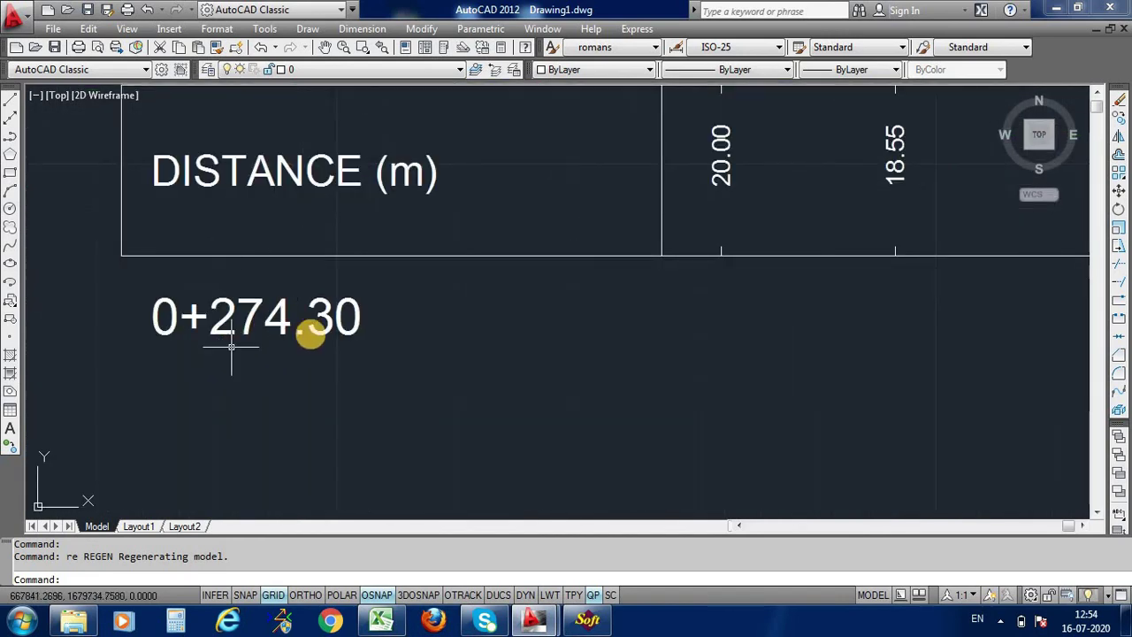
{"action": "scroll", "coordinate": [451, 316], "scroll_direction": "down", "scroll_amount": 5}
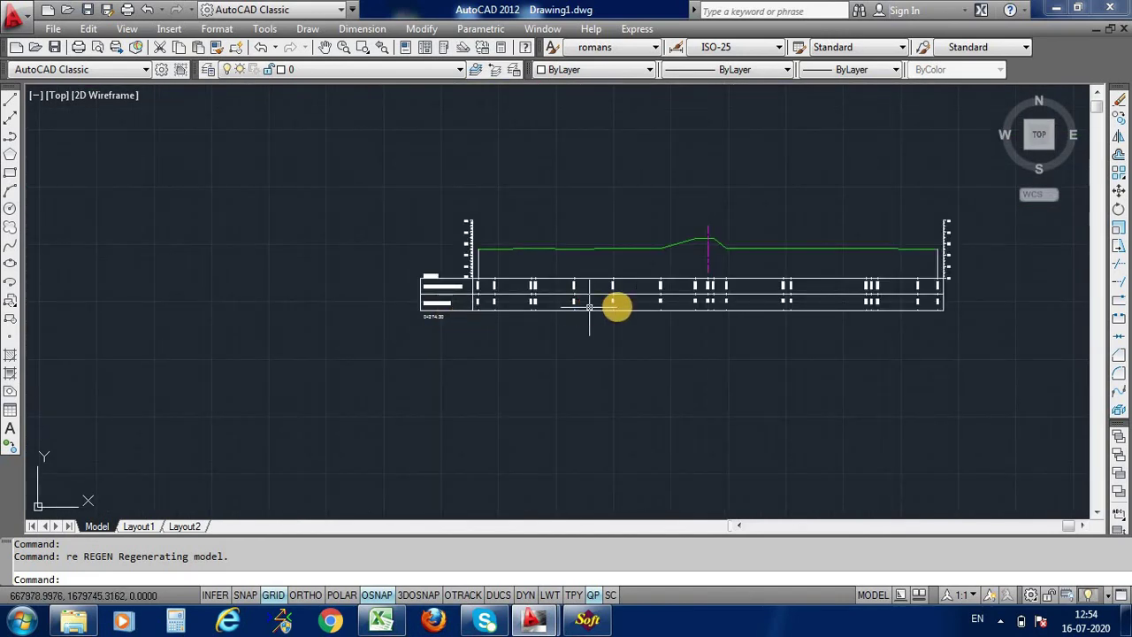
{"action": "scroll", "coordinate": [624, 303], "scroll_direction": "down", "scroll_amount": 3}
{"action": "scroll", "coordinate": [624, 304], "scroll_direction": "down", "scroll_amount": 2}
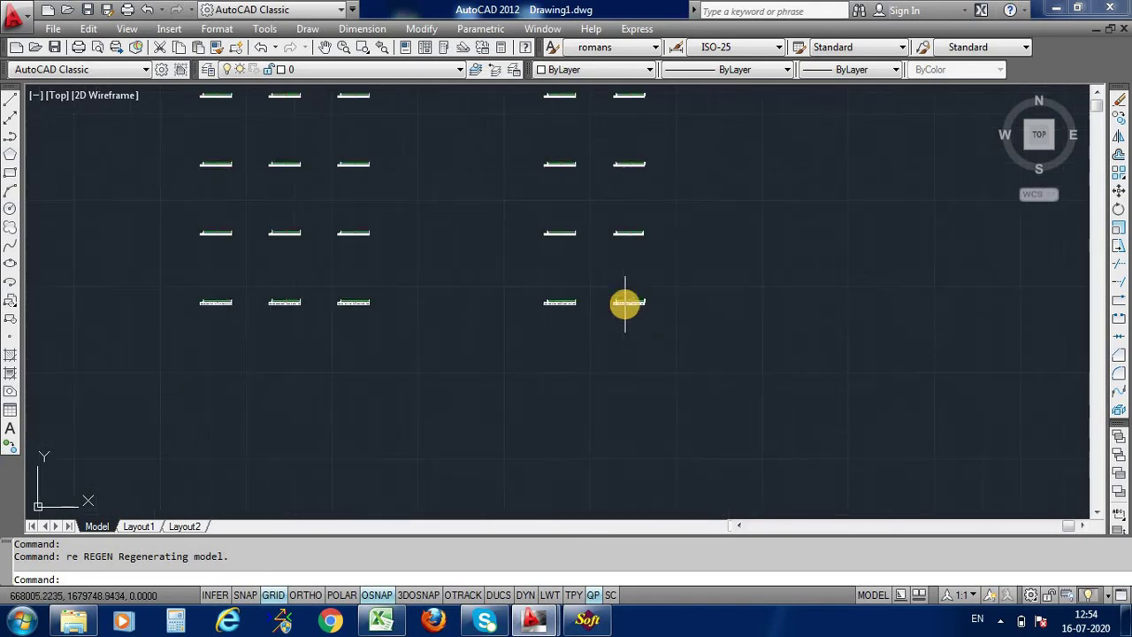
{"action": "scroll", "coordinate": [624, 304], "scroll_direction": "down", "scroll_amount": 2}
{"action": "scroll", "coordinate": [433, 283], "scroll_direction": "up", "scroll_amount": 3}
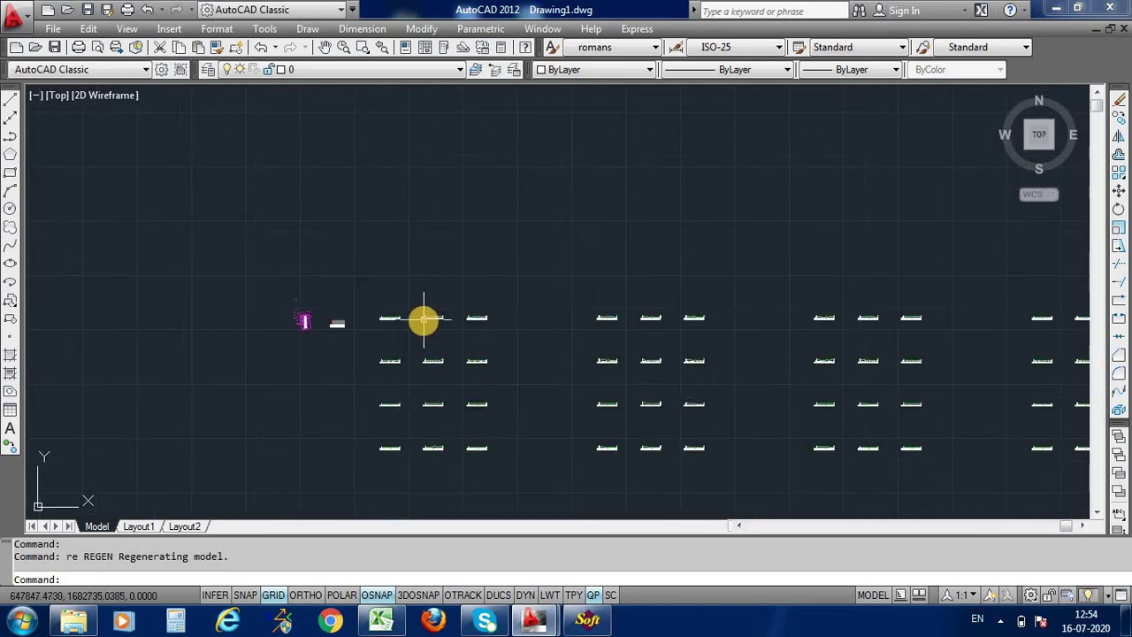
{"action": "scroll", "coordinate": [298, 321], "scroll_direction": "up", "scroll_amount": 3}
{"action": "scroll", "coordinate": [394, 247], "scroll_direction": "down", "scroll_amount": 3}
{"action": "scroll", "coordinate": [393, 247], "scroll_direction": "down", "scroll_amount": 2}
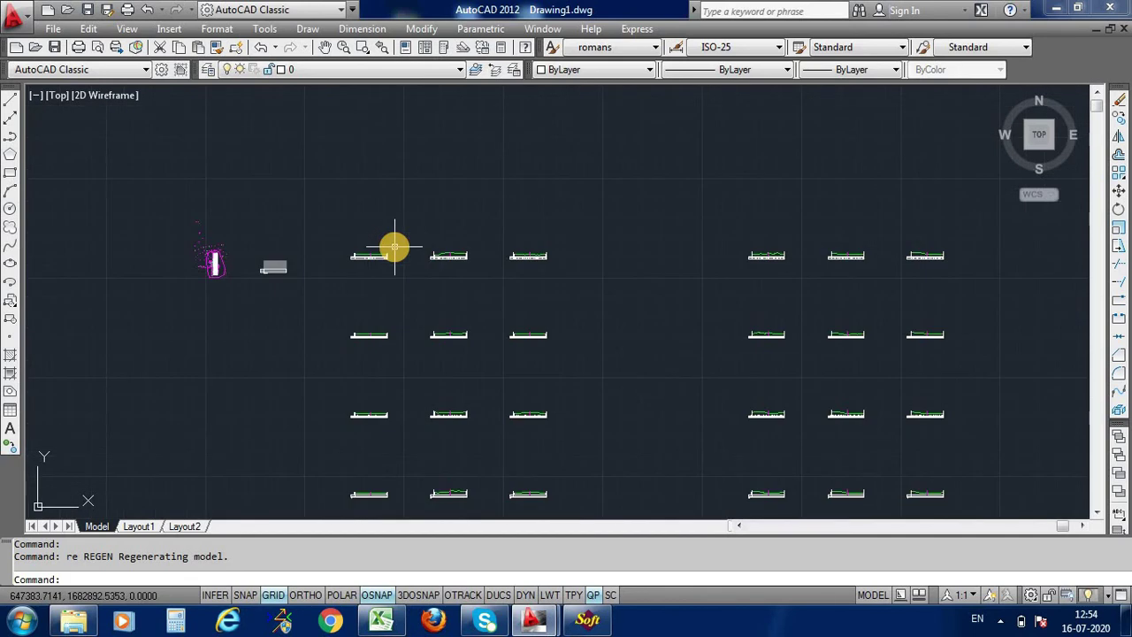
{"action": "scroll", "coordinate": [394, 248], "scroll_direction": "down", "scroll_amount": 2}
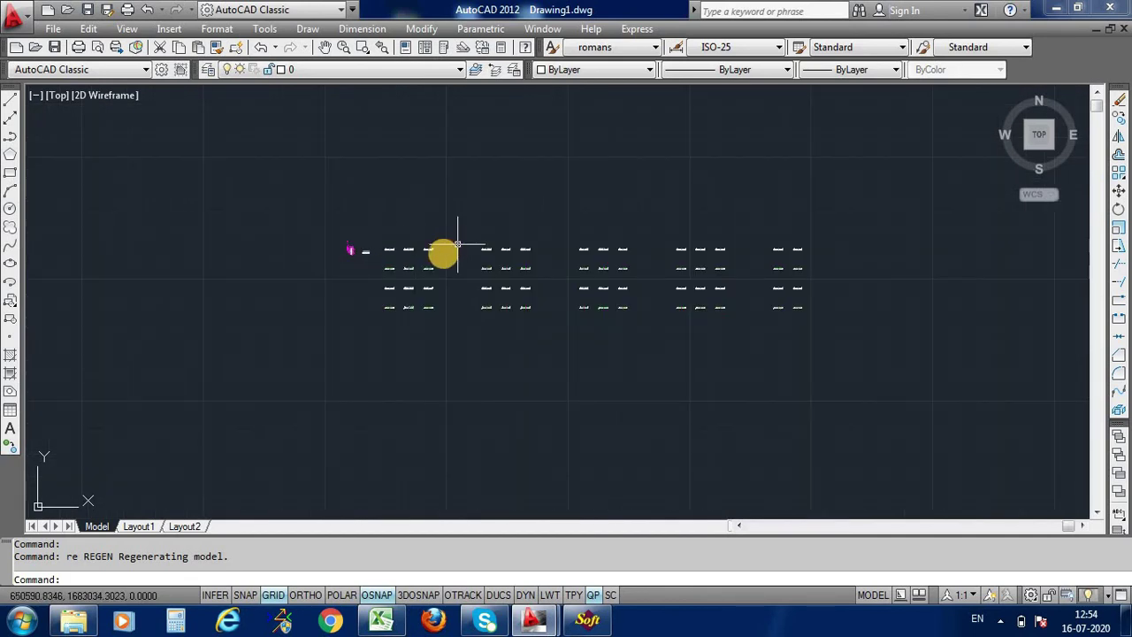
{"action": "scroll", "coordinate": [406, 259], "scroll_direction": "up", "scroll_amount": 4}
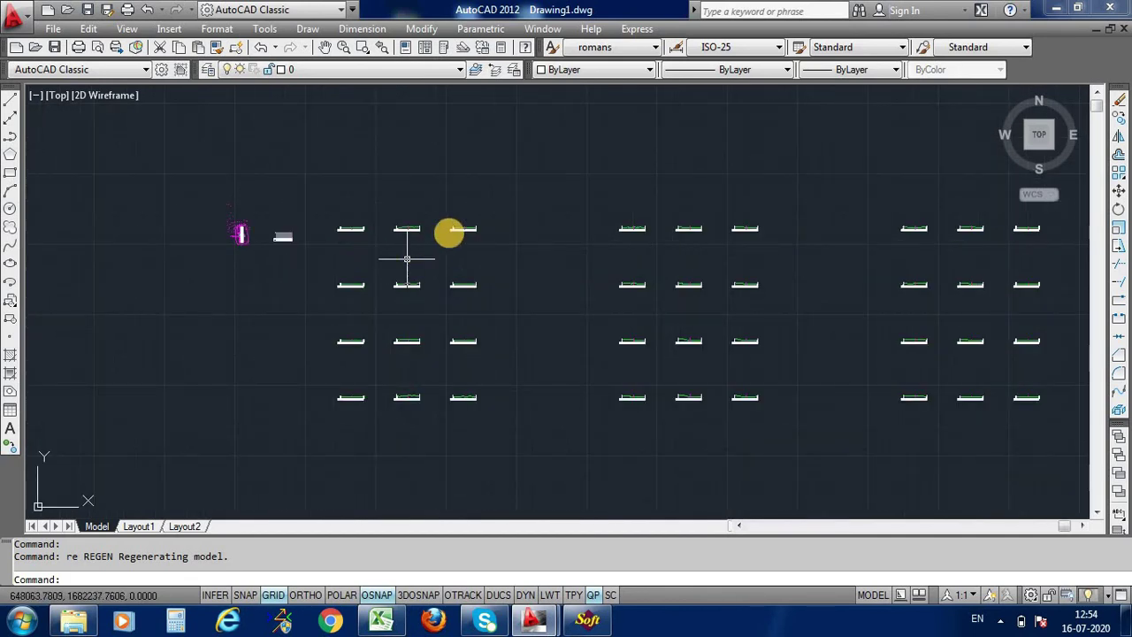
{"action": "scroll", "coordinate": [450, 231], "scroll_direction": "up", "scroll_amount": 1}
{"action": "scroll", "coordinate": [399, 233], "scroll_direction": "up", "scroll_amount": 2}
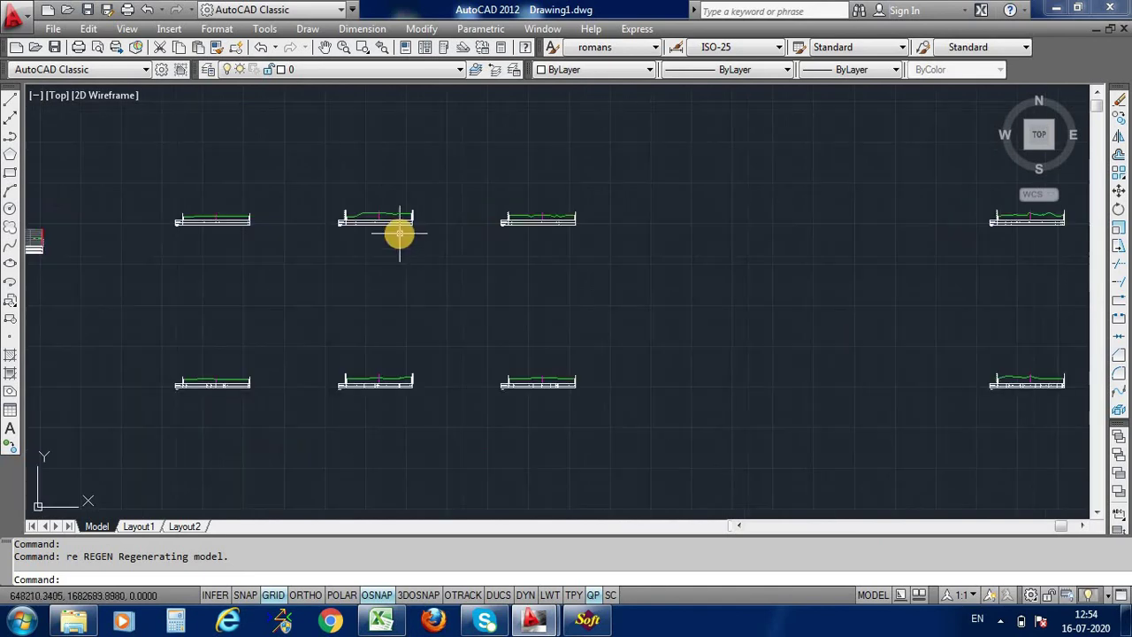
{"action": "scroll", "coordinate": [399, 234], "scroll_direction": "down", "scroll_amount": 5}
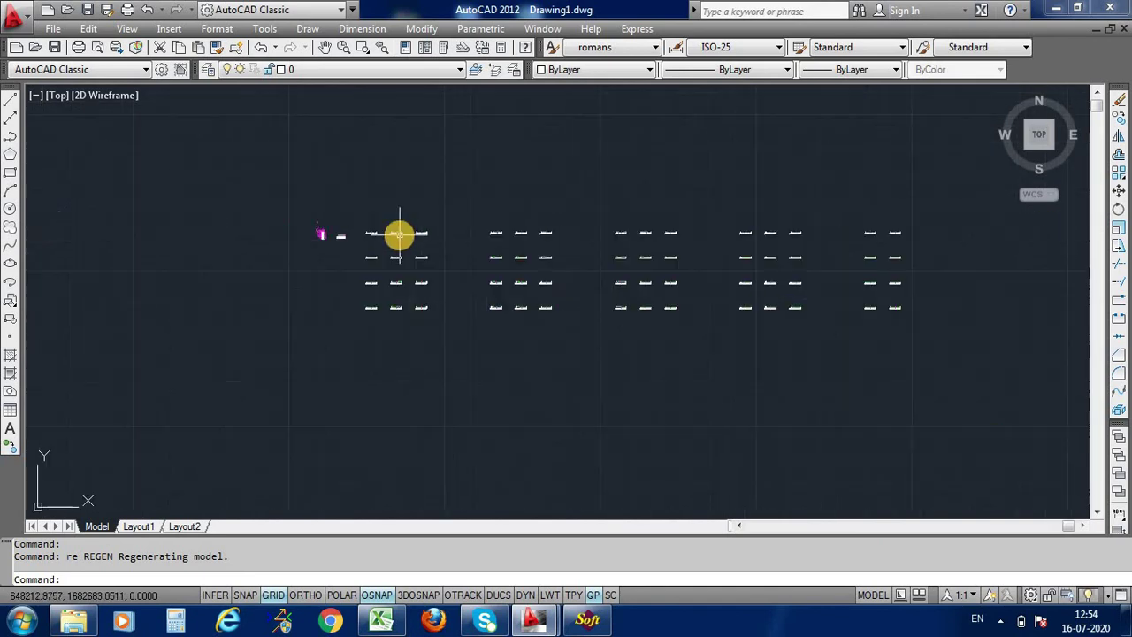